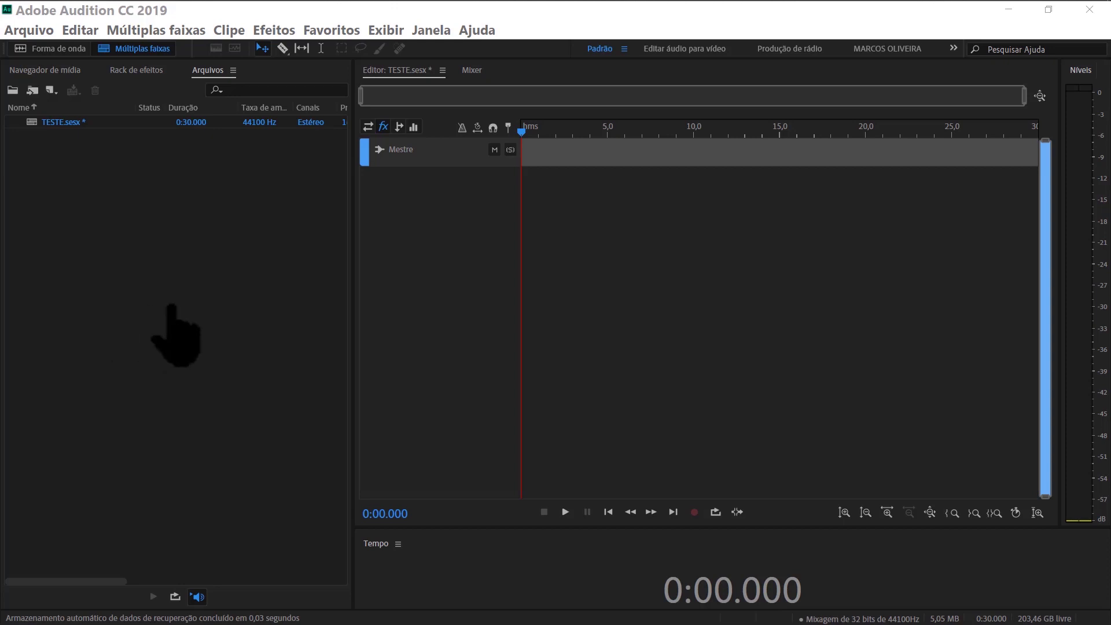
# - Create a stereo 44100 Hz, 16-bit audio file named "voz 01" and record about 13 seconds of voice into it
pyautogui.click(446, 160)
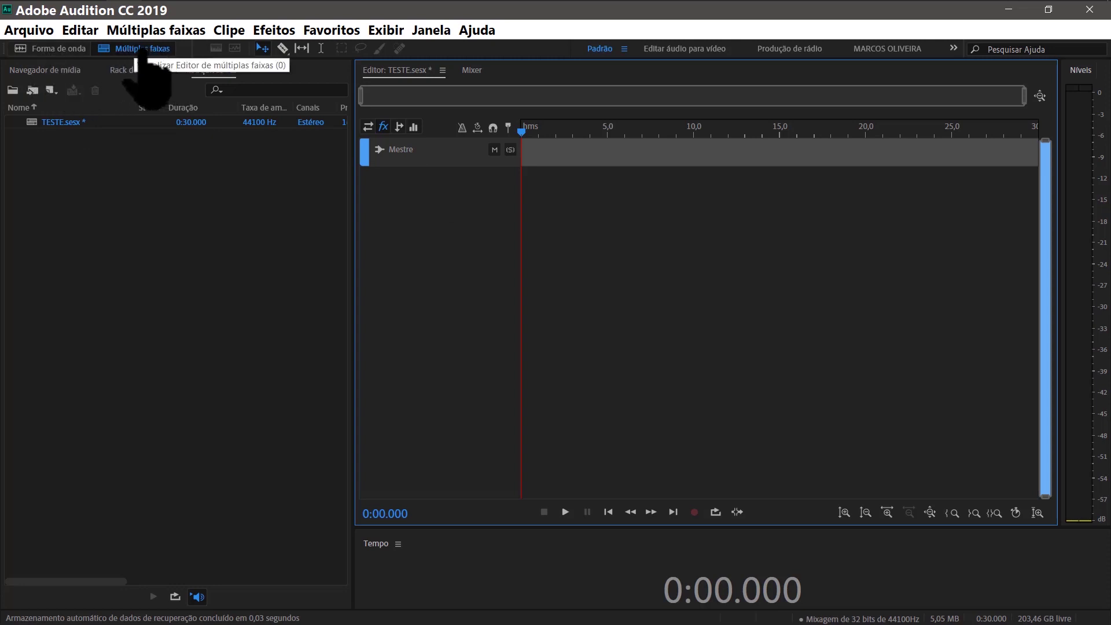
pyautogui.click(51, 49)
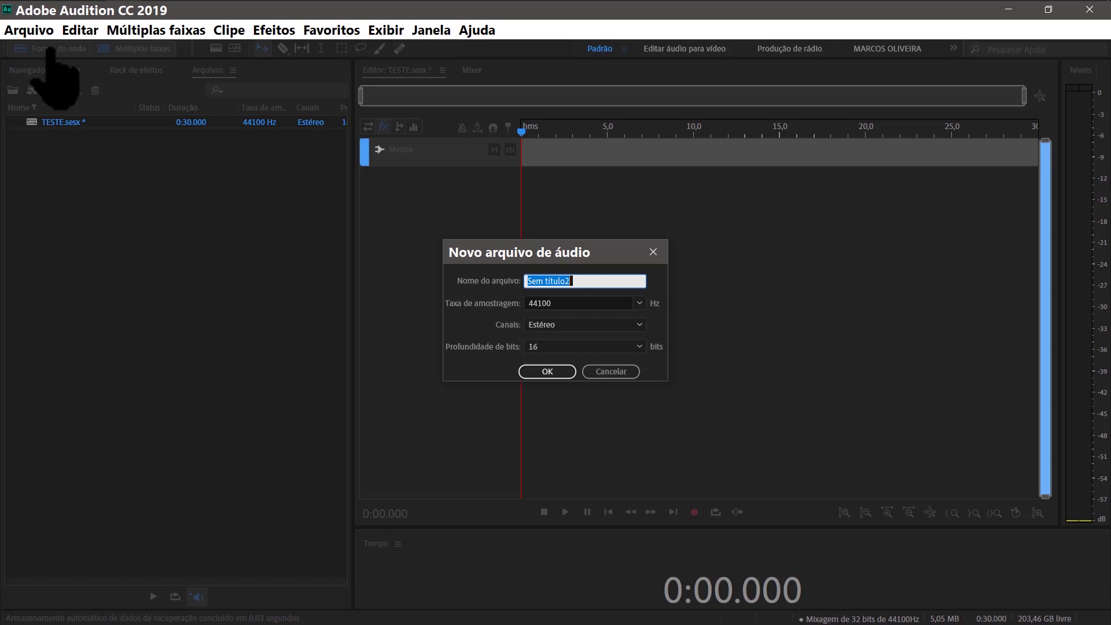
pyautogui.write('voz 01')
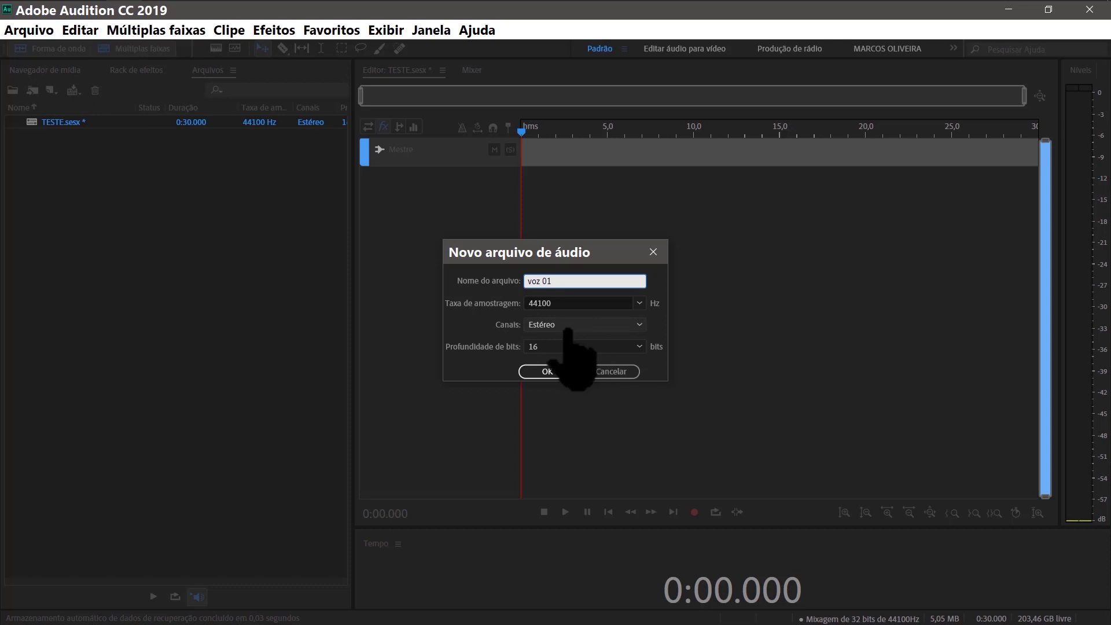
pyautogui.click(546, 371)
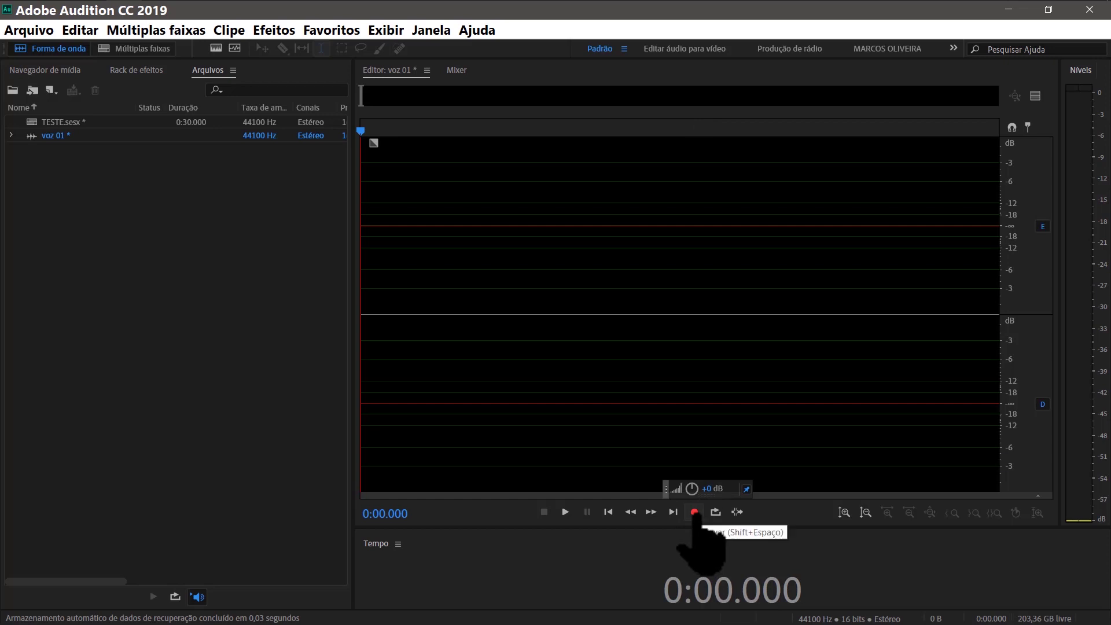
pyautogui.click(694, 512)
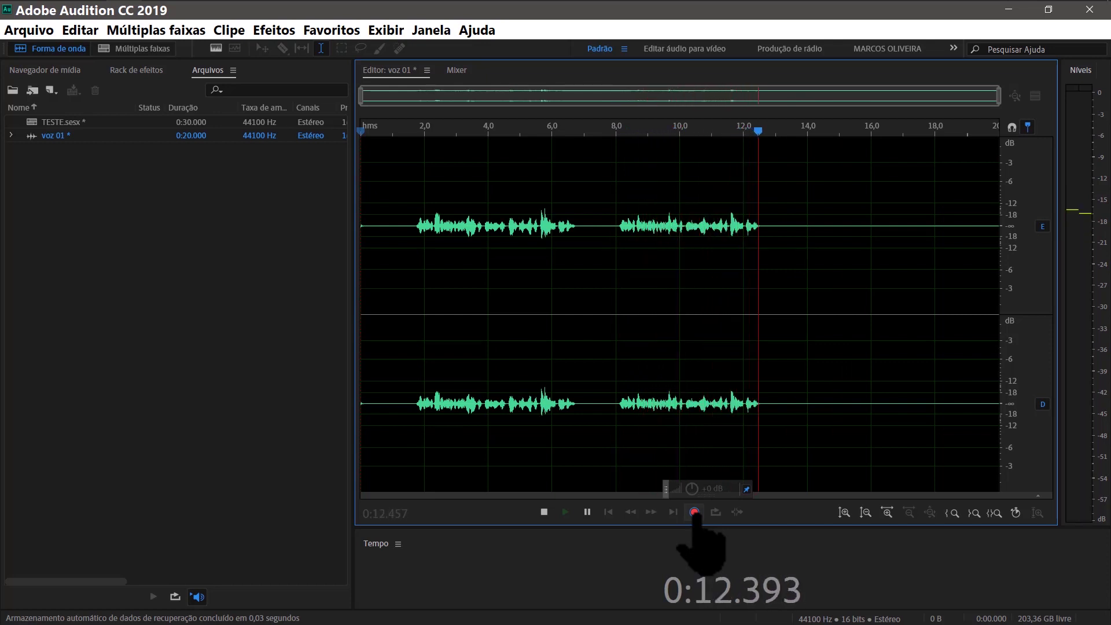
pyautogui.click(694, 513)
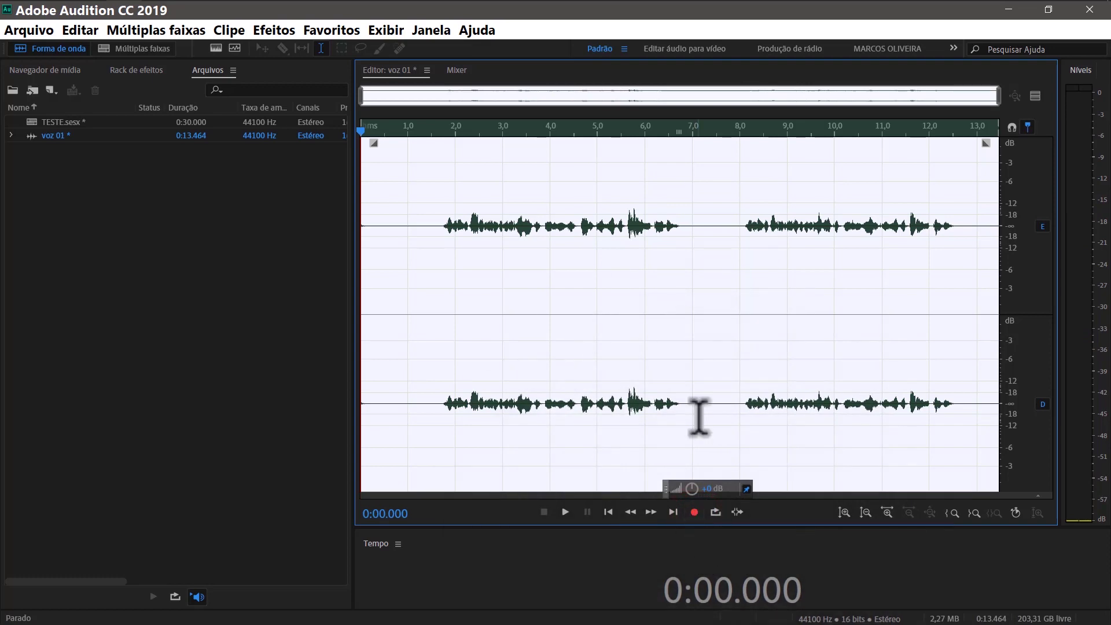
# - Delete about the first 7.9 seconds of the recording, including the first take, and cut the silence after the remaining speech
pyautogui.click(727, 317)
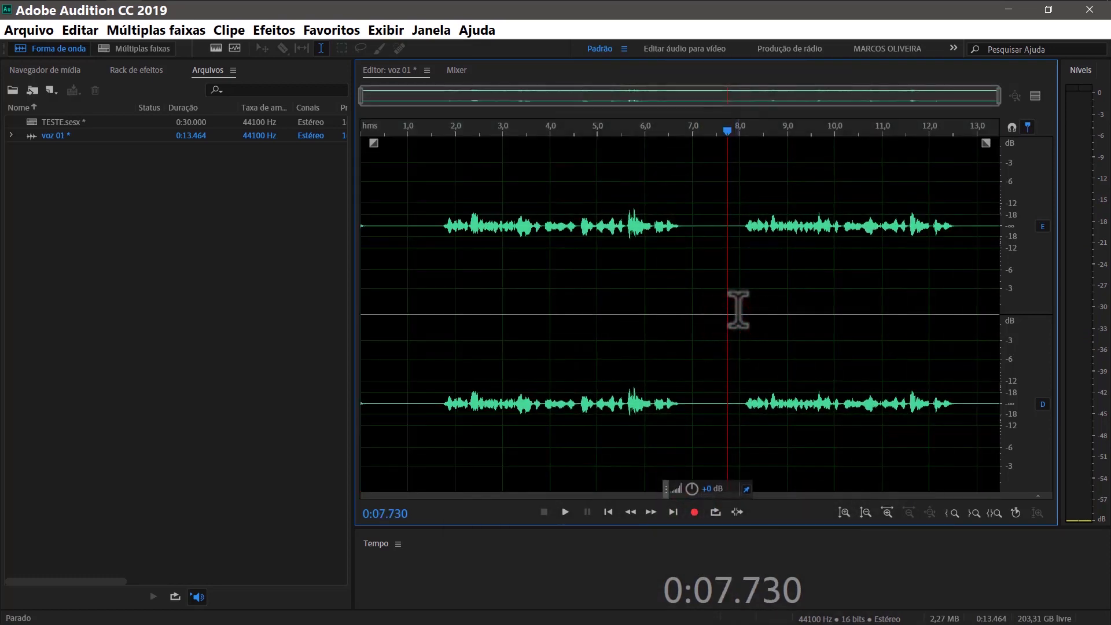
pyautogui.moveTo(735, 313); pyautogui.dragTo(278, 297)
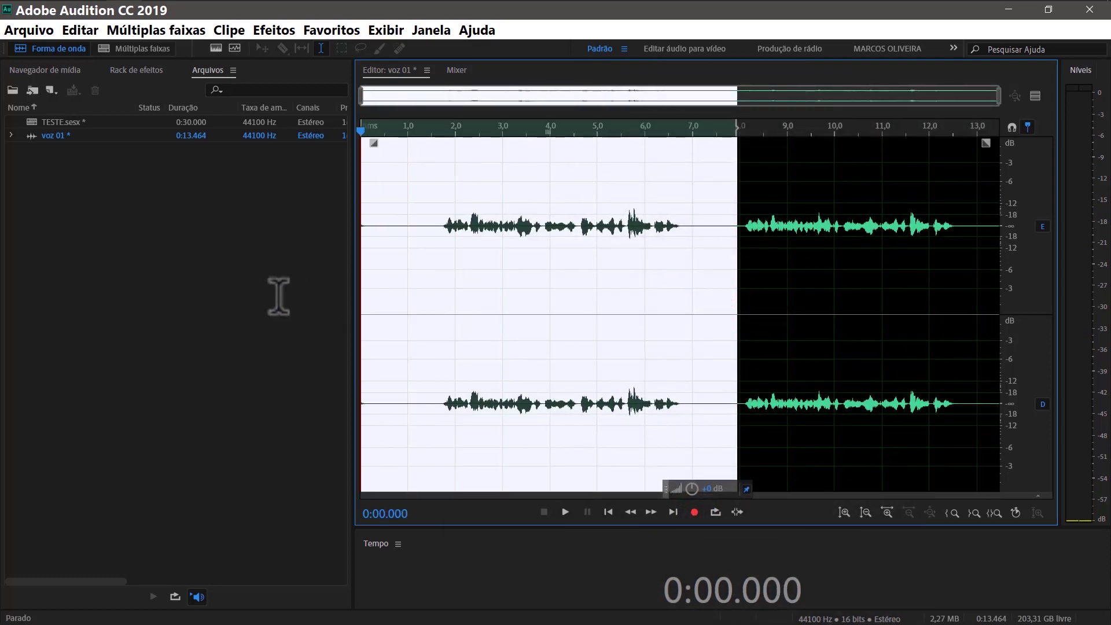
pyautogui.press('Delete')
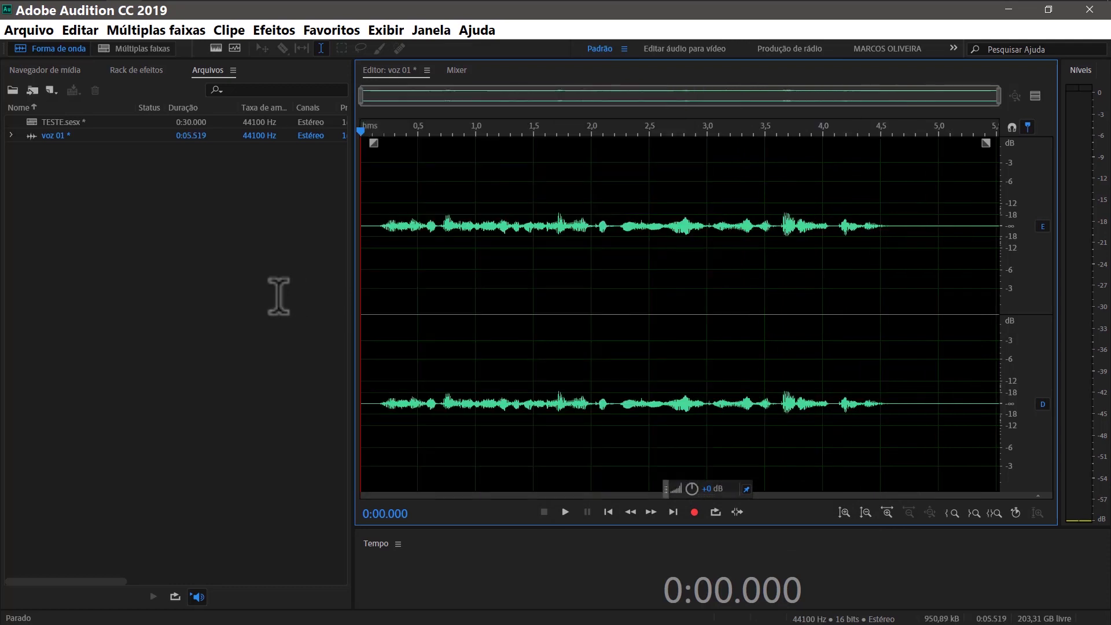
pyautogui.moveTo(889, 282); pyautogui.dragTo(1102, 312)
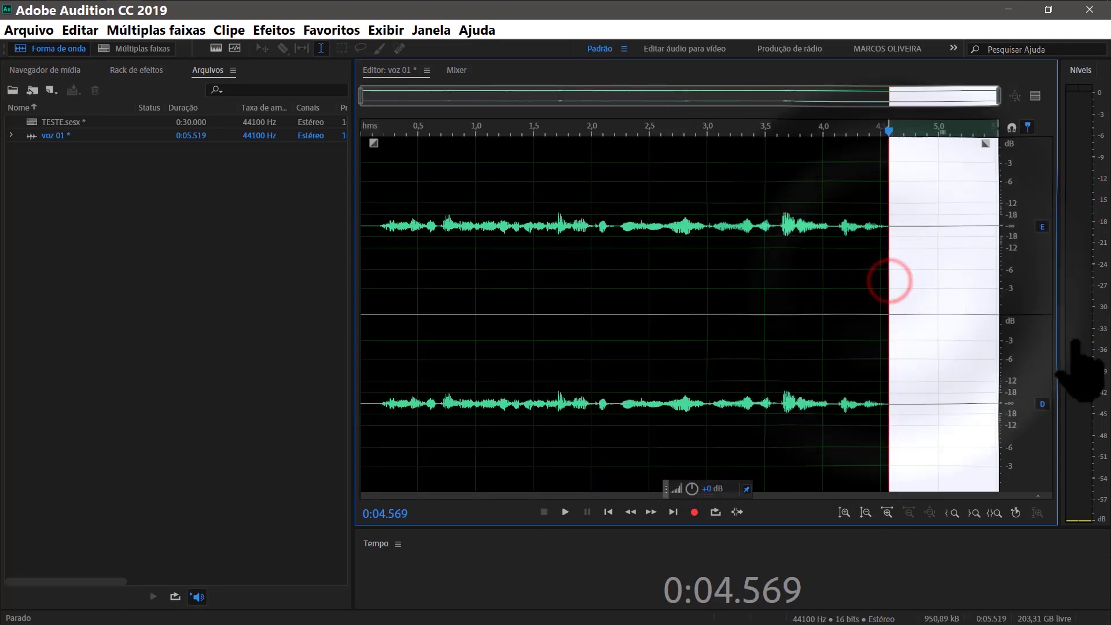
pyautogui.press('Delete')
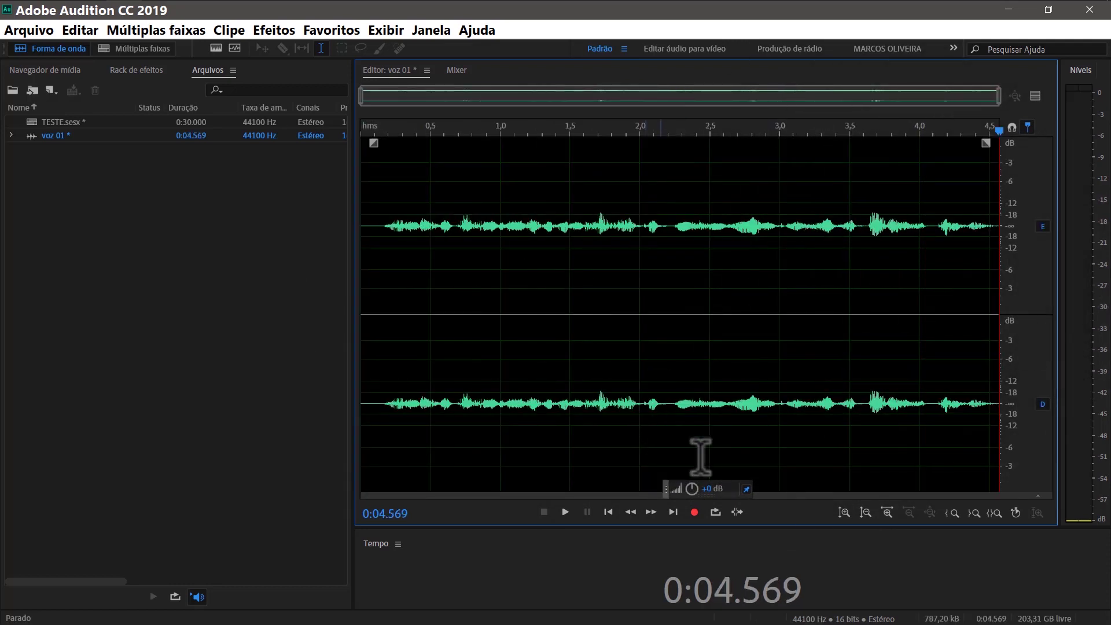
# - Amplify the whole voz 01 recording and return to the TESTE multitrack session
pyautogui.moveTo(693, 489); pyautogui.dragTo(733, 473)
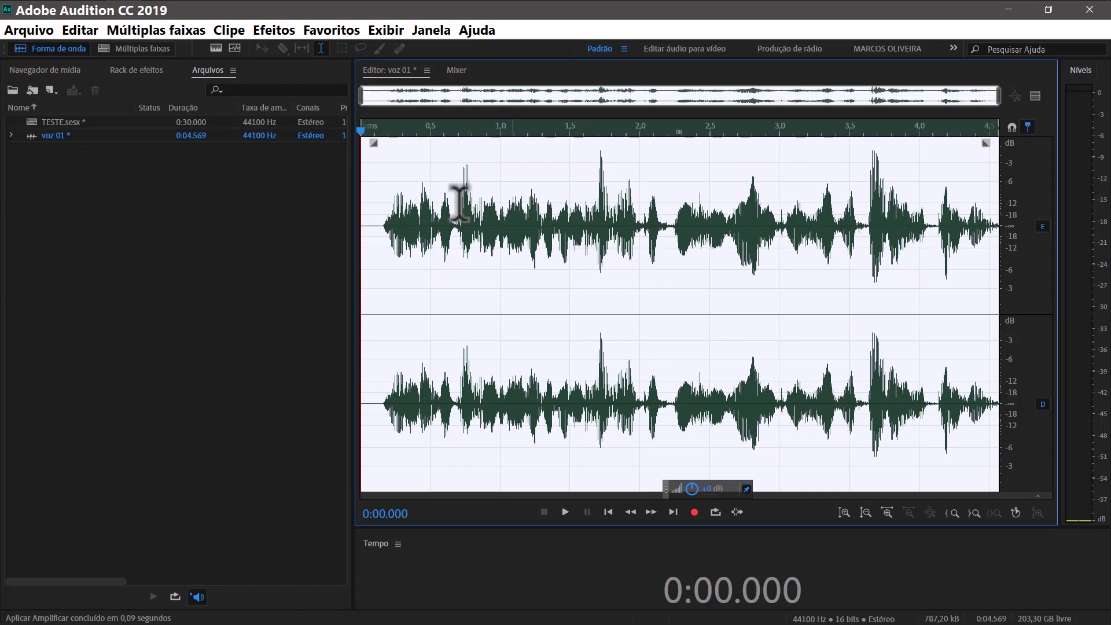
pyautogui.click(136, 48)
pyautogui.click(167, 174)
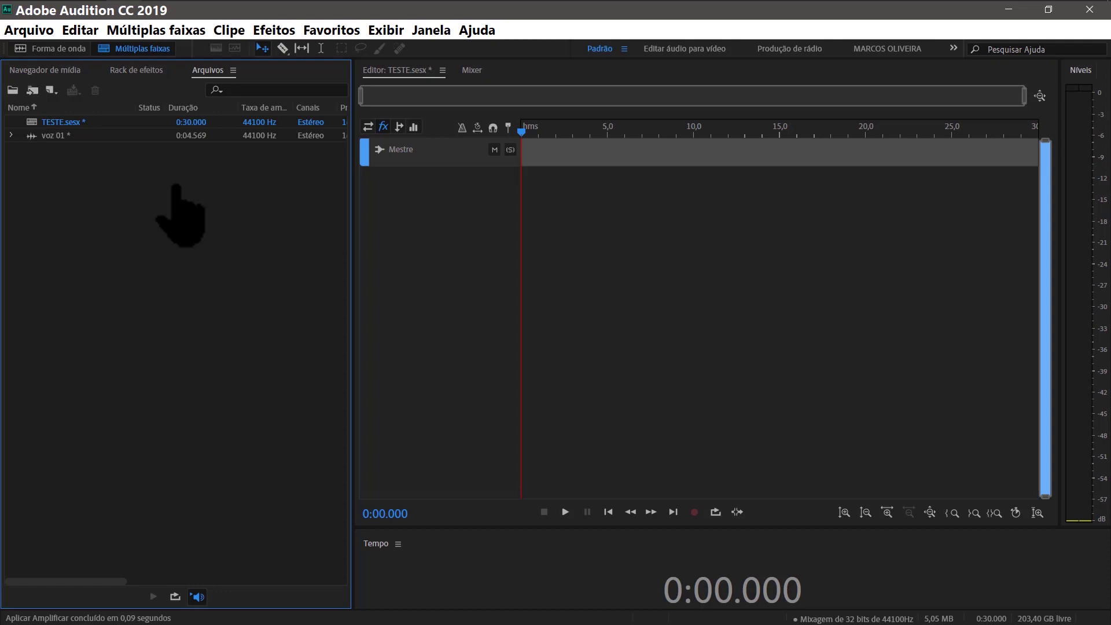
# - Switch to the custom workspace named after its owner and widen the Arquivos panel
pyautogui.click(443, 35)
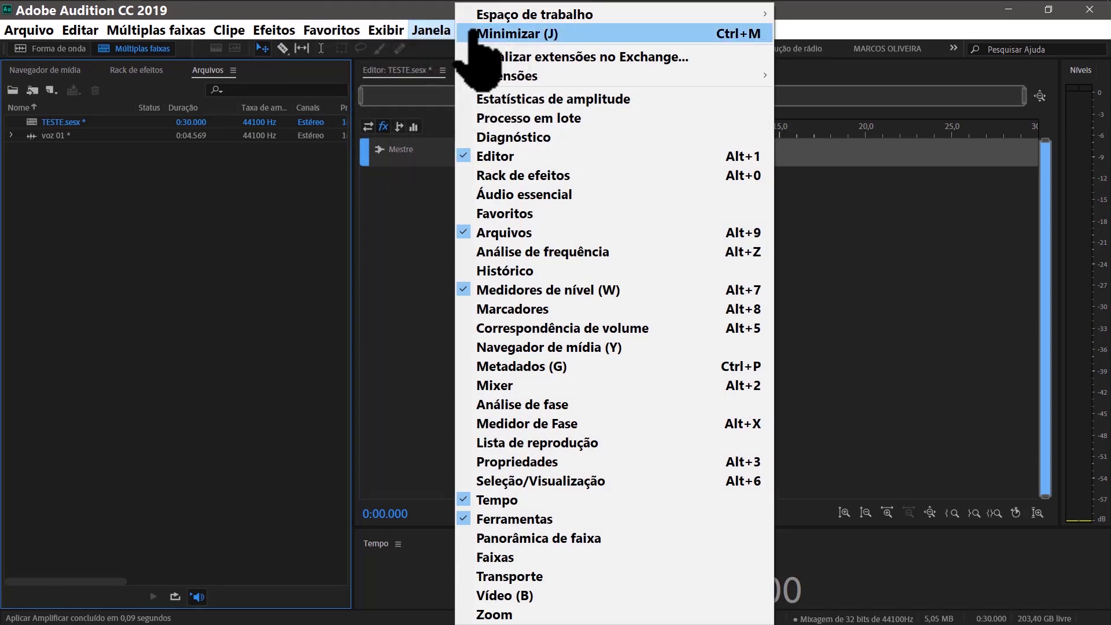
pyautogui.moveTo(486, 16)
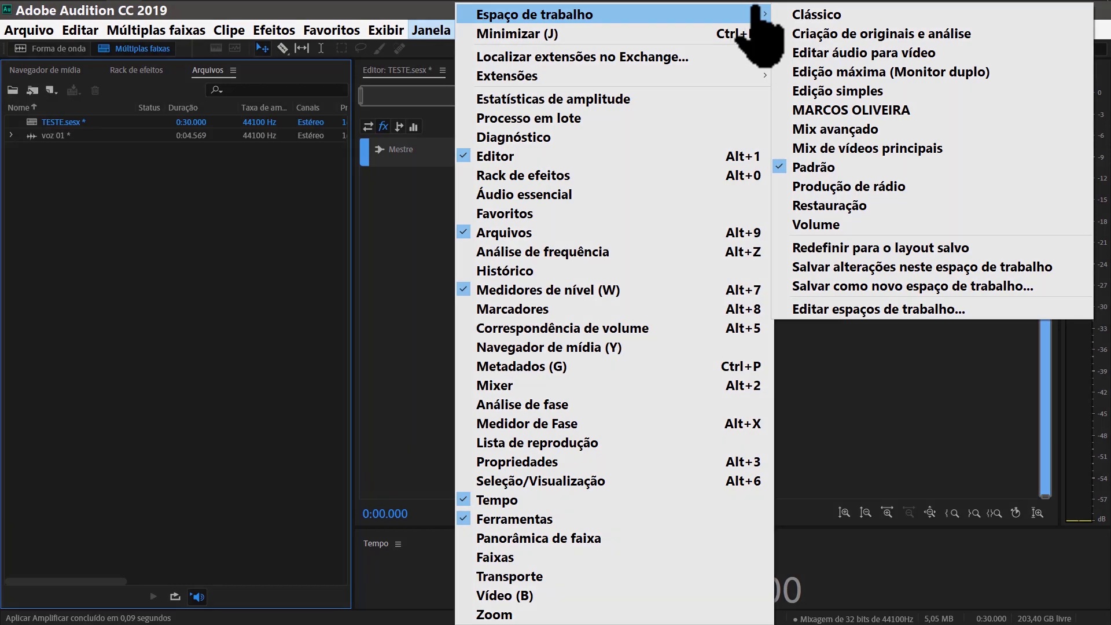
pyautogui.click(908, 110)
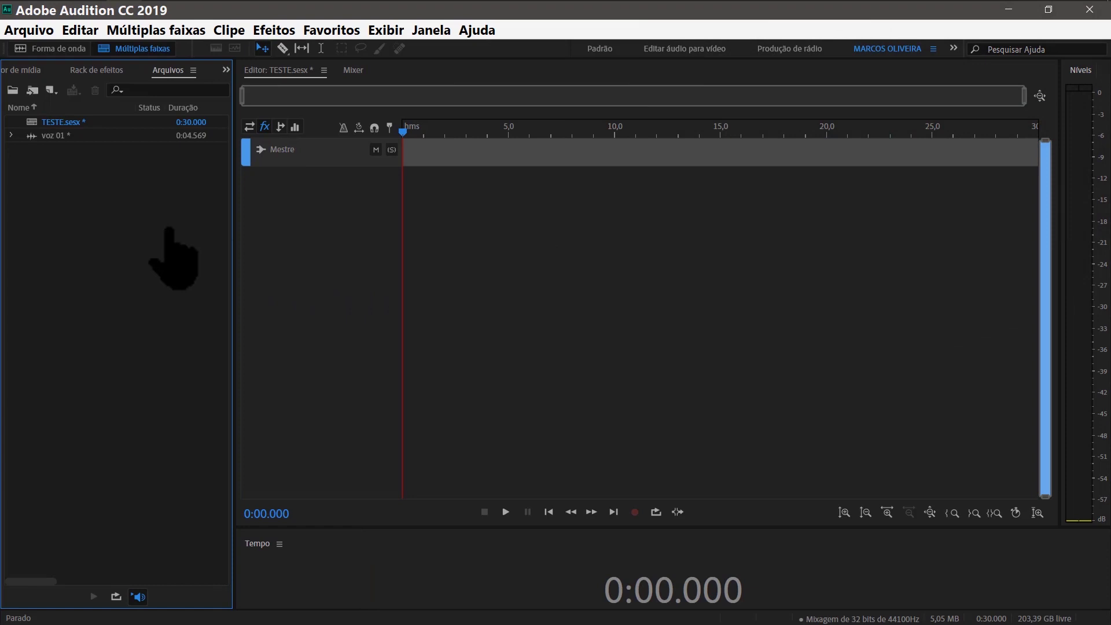
pyautogui.moveTo(233, 239); pyautogui.dragTo(300, 249)
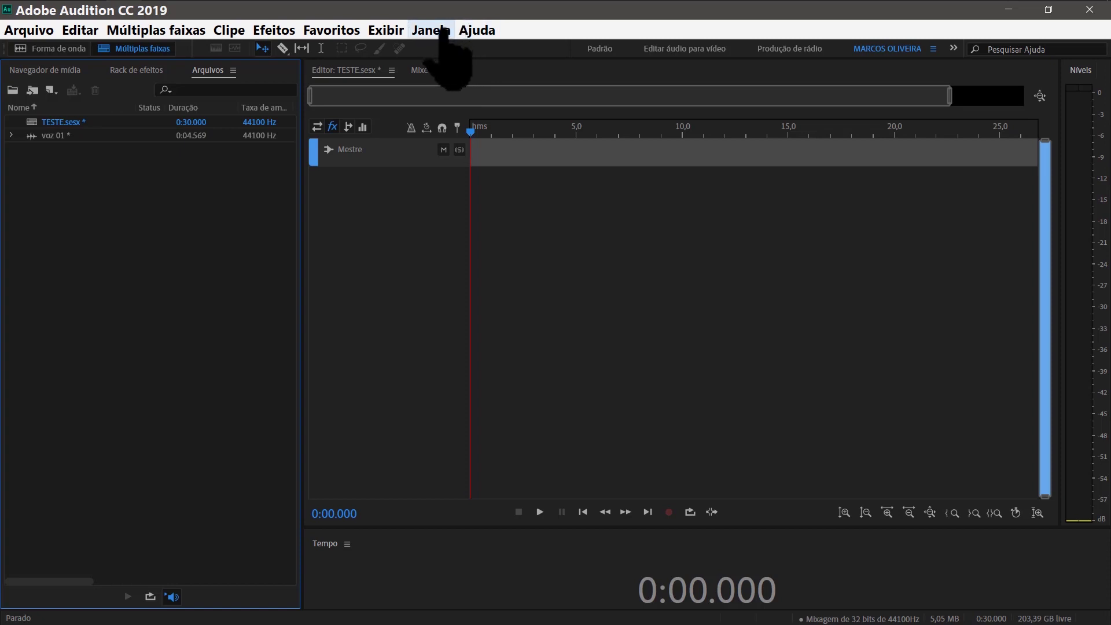
# - Return to the Padrão workspace and look through the media browser, effects rack and files panels
pyautogui.click(601, 48)
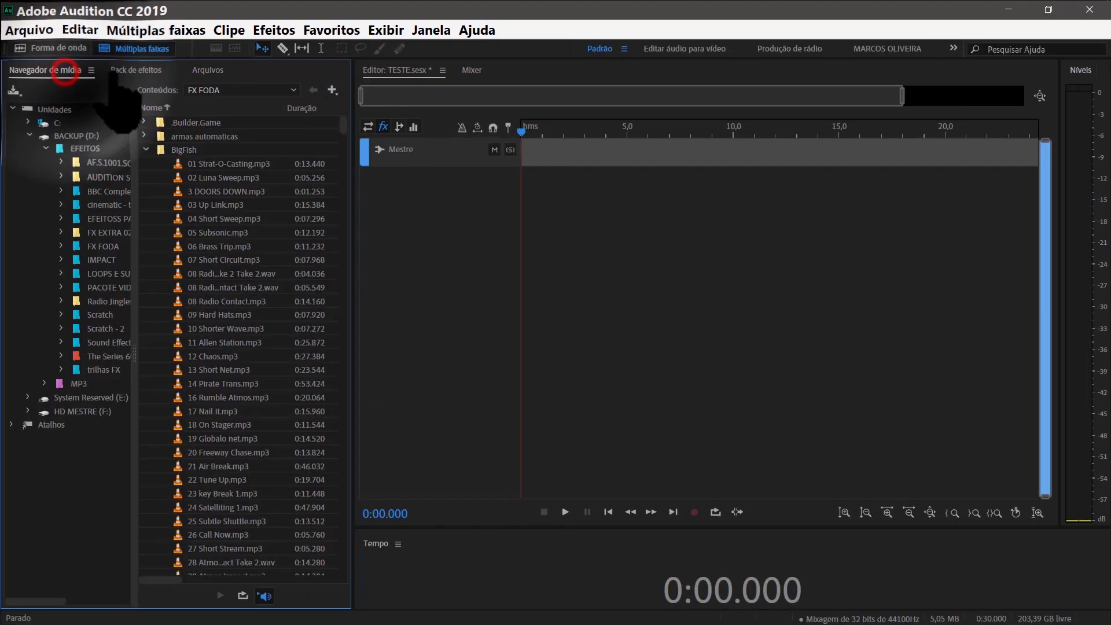
pyautogui.click(136, 70)
pyautogui.click(210, 69)
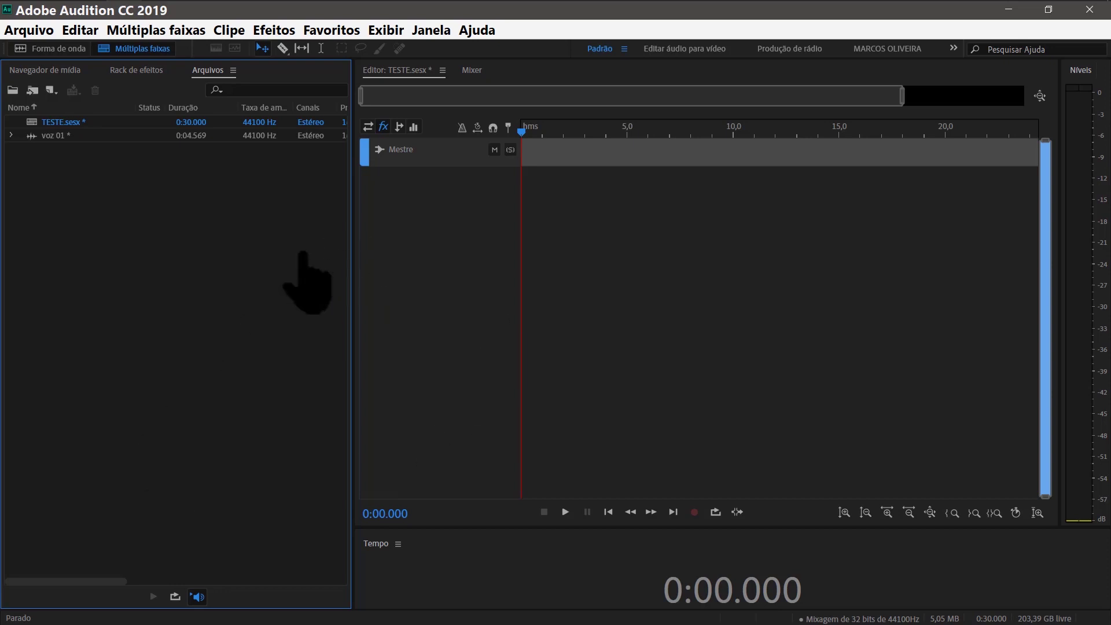
# - Show the voz 01 waveform and examine the effect categories available for the first effects rack slot, including VST and noise reduction
pyautogui.click(36, 50)
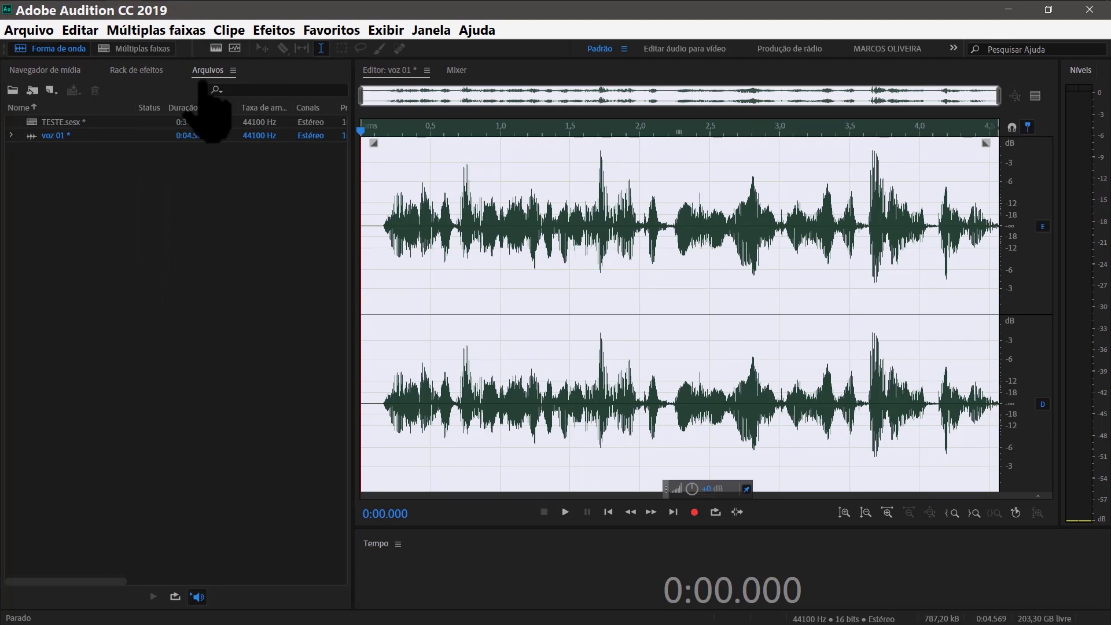
pyautogui.click(138, 70)
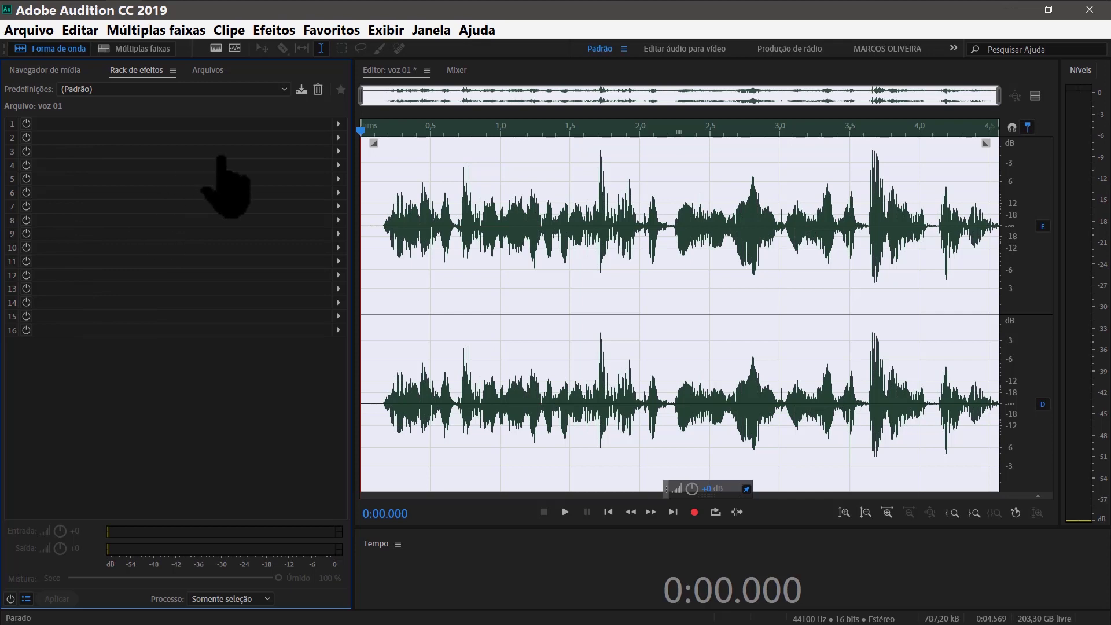
pyautogui.click(338, 123)
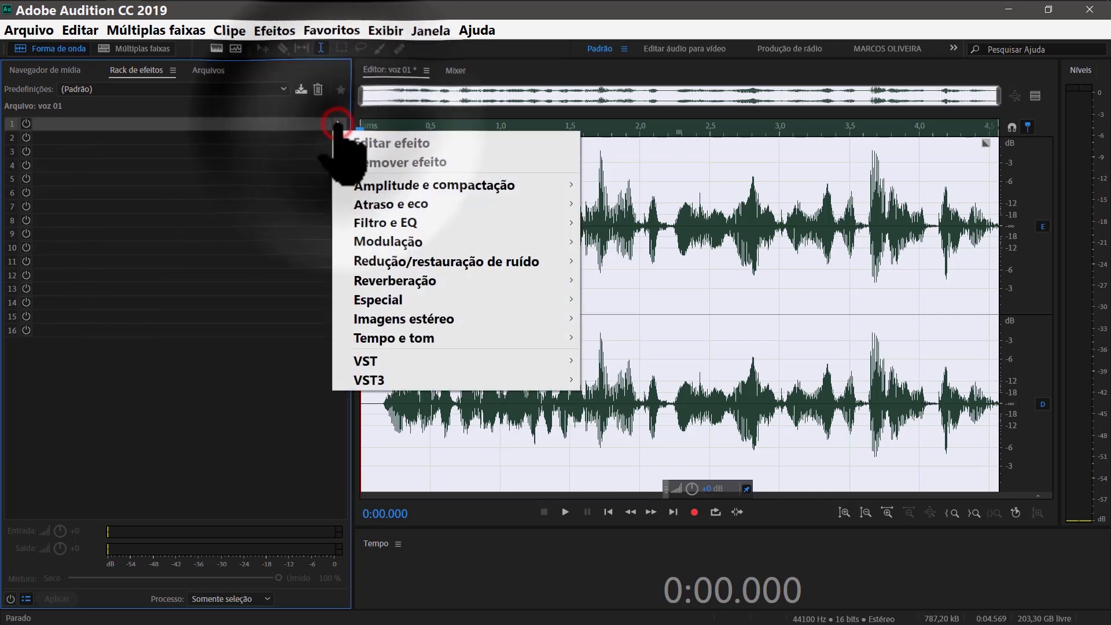
pyautogui.moveTo(425, 361)
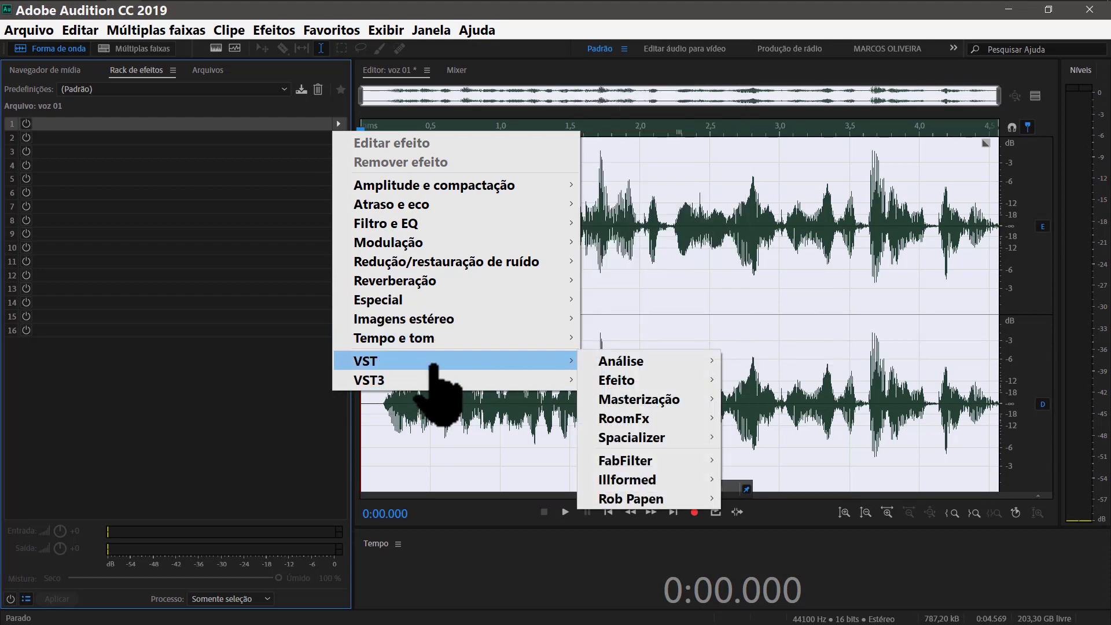
pyautogui.moveTo(448, 323)
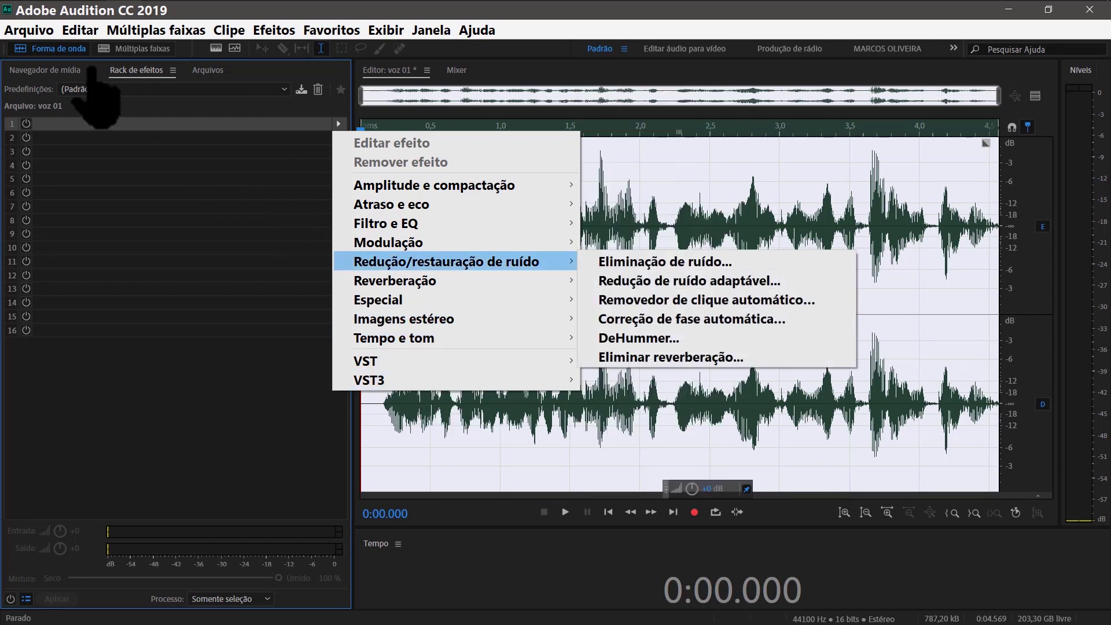
pyautogui.click(265, 451)
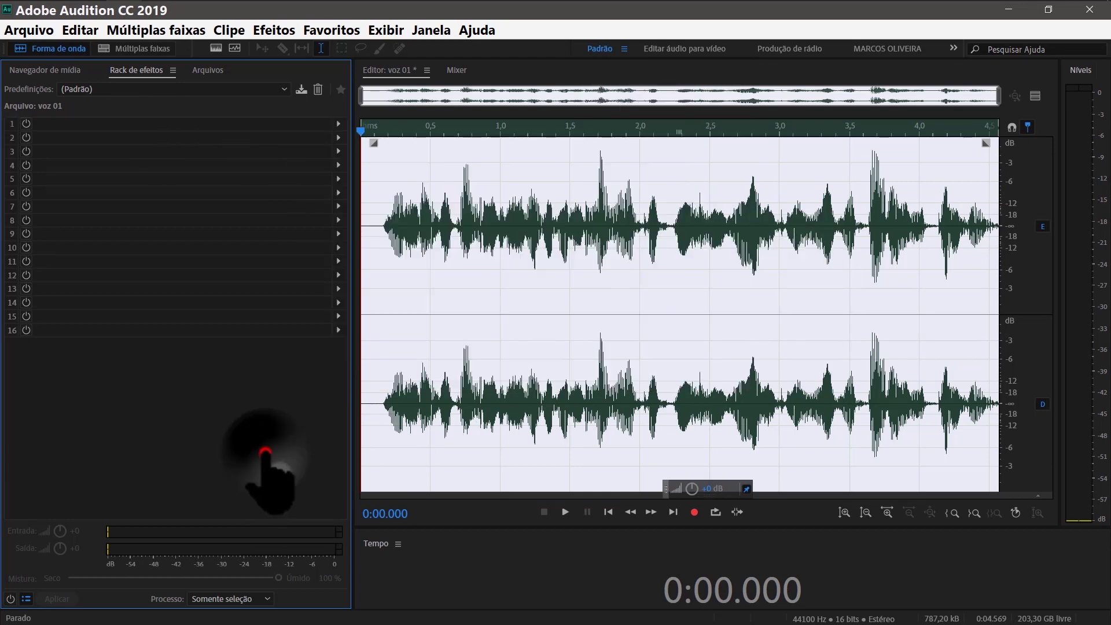
# - Return to the multitrack session and close the Tempo panel
pyautogui.click(127, 49)
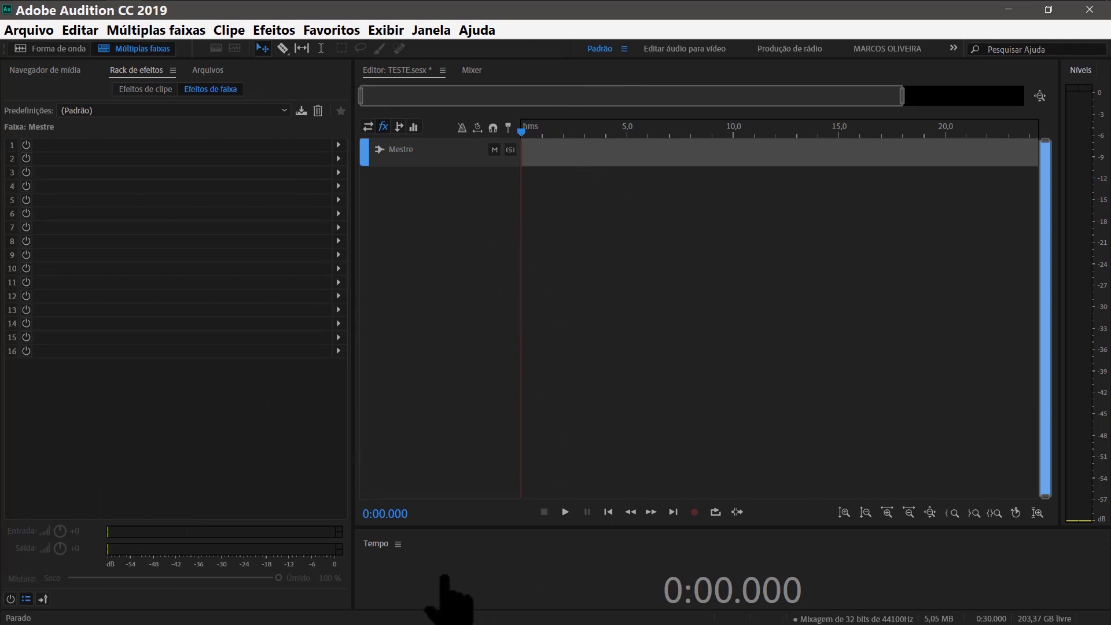
pyautogui.click(398, 544)
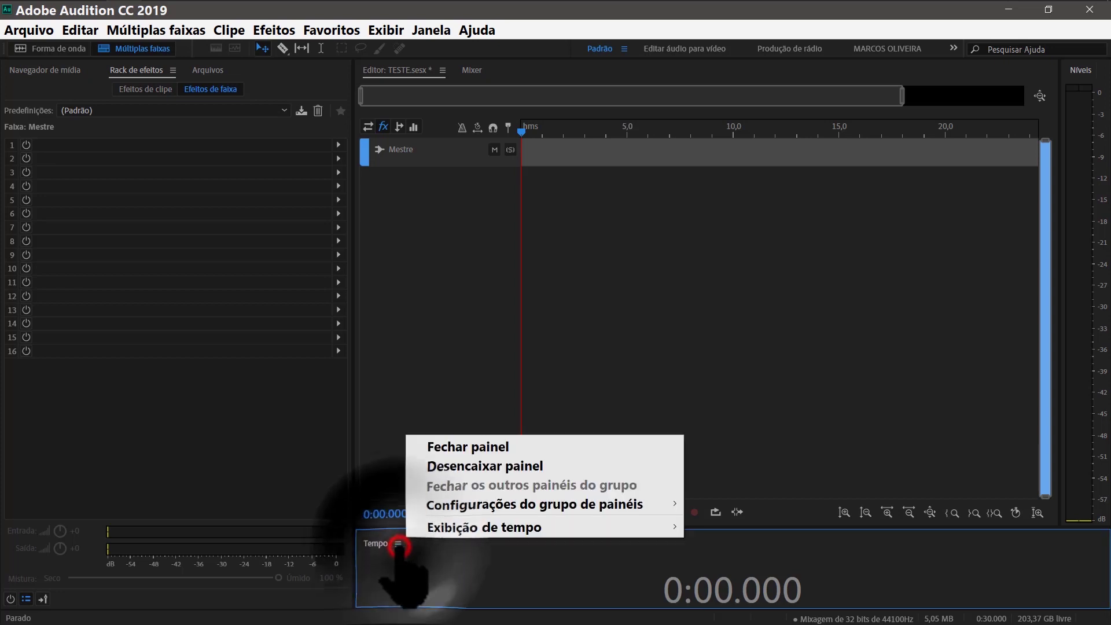
pyautogui.click(451, 449)
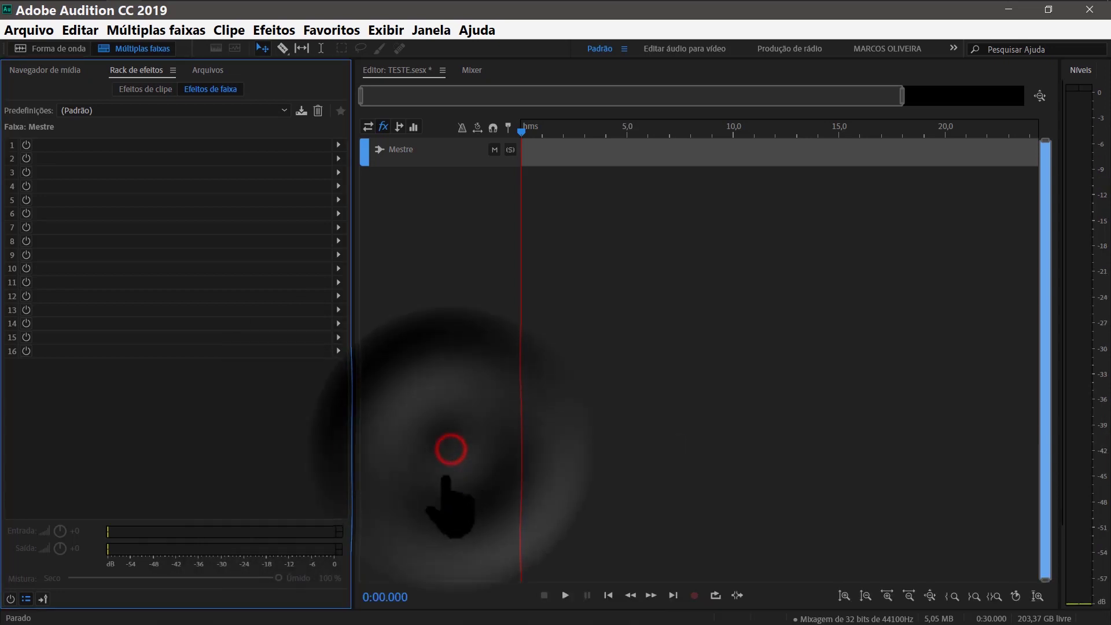
pyautogui.click(191, 565)
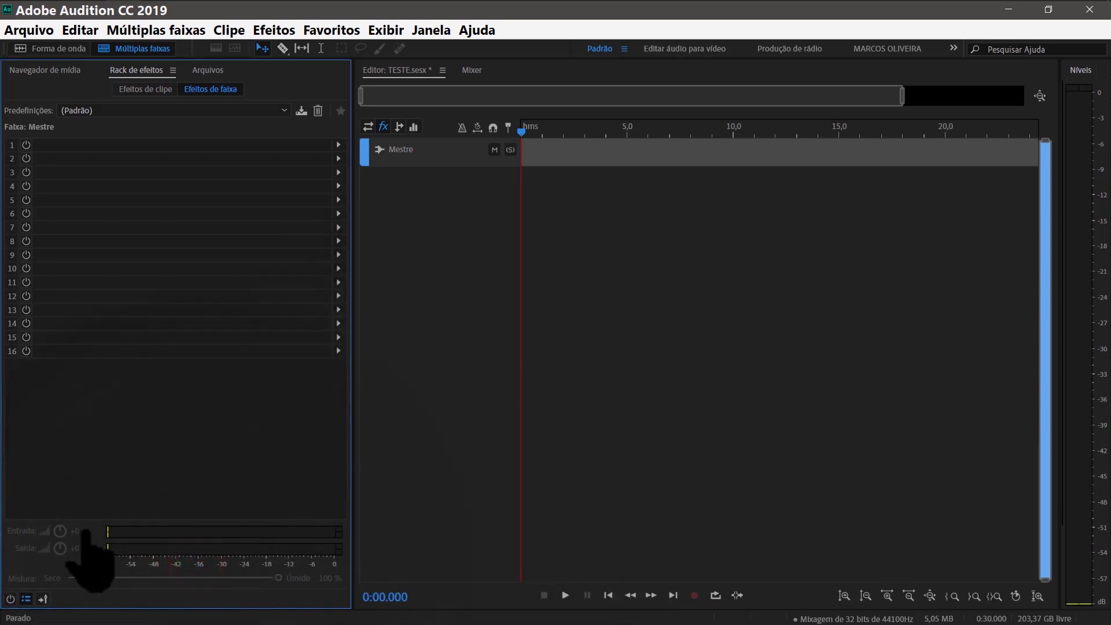
pyautogui.click(74, 546)
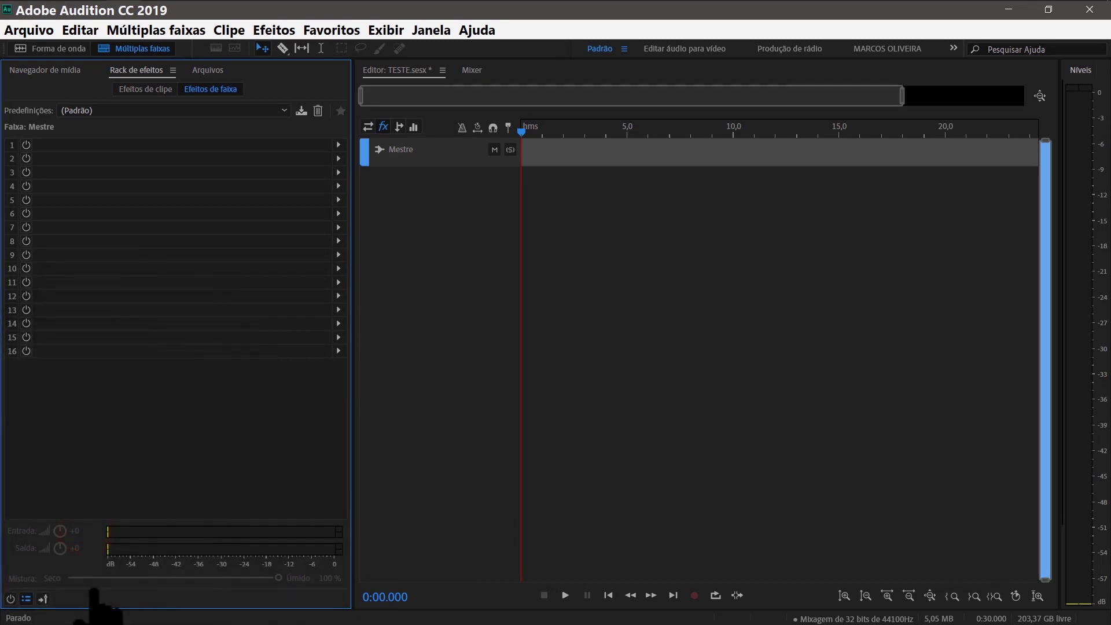
# - Close the effects rack, files and media browser panels so that the editor fills the workspace
pyautogui.click(173, 69)
pyautogui.click(185, 76)
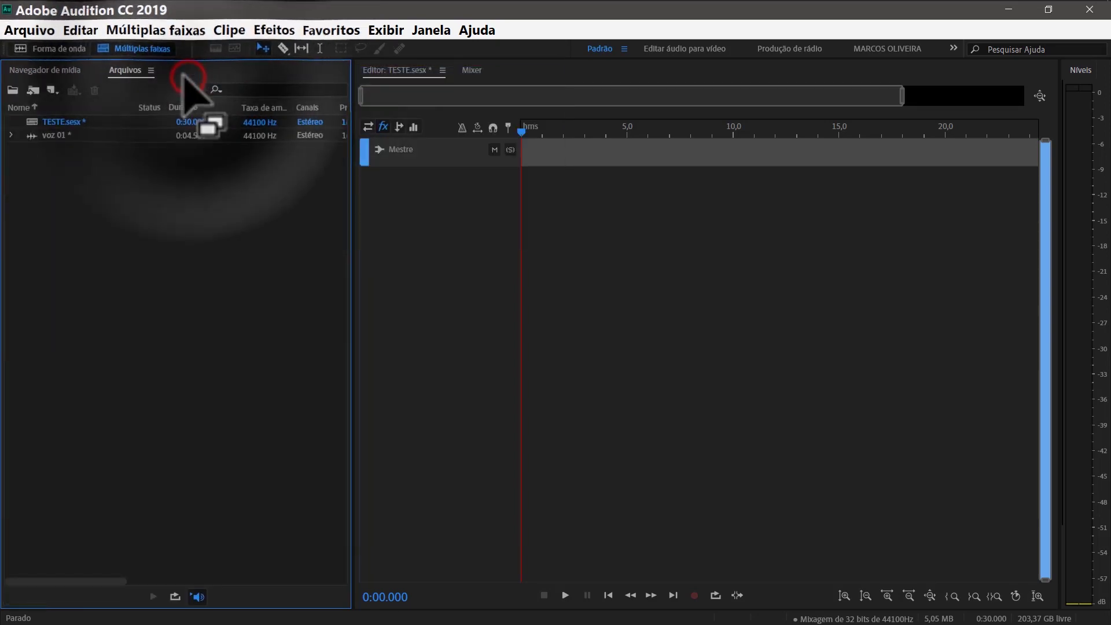
pyautogui.click(89, 70)
pyautogui.click(113, 77)
pyautogui.click(89, 70)
pyautogui.click(112, 76)
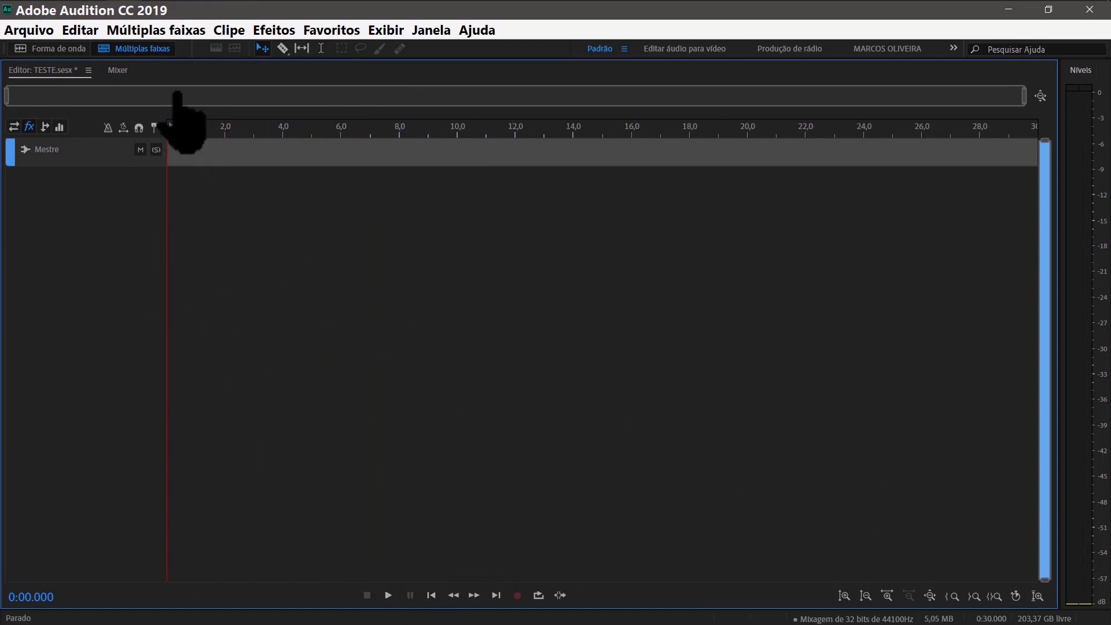
# - Show the voz 01 waveform and select about the first 1.2 seconds of it
pyautogui.click(65, 45)
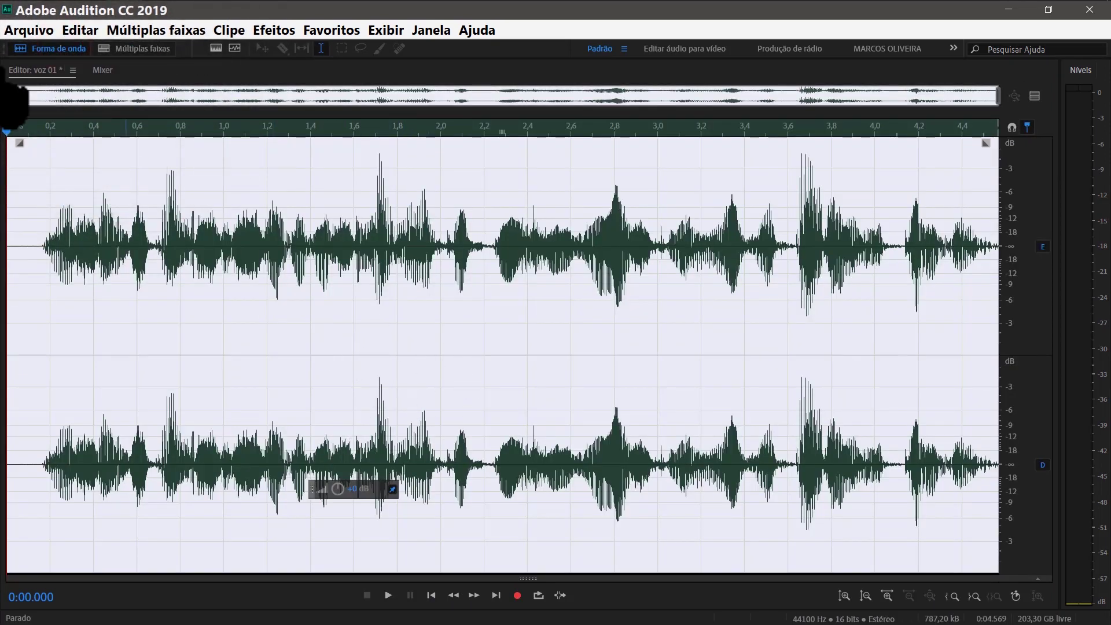
pyautogui.click(278, 280)
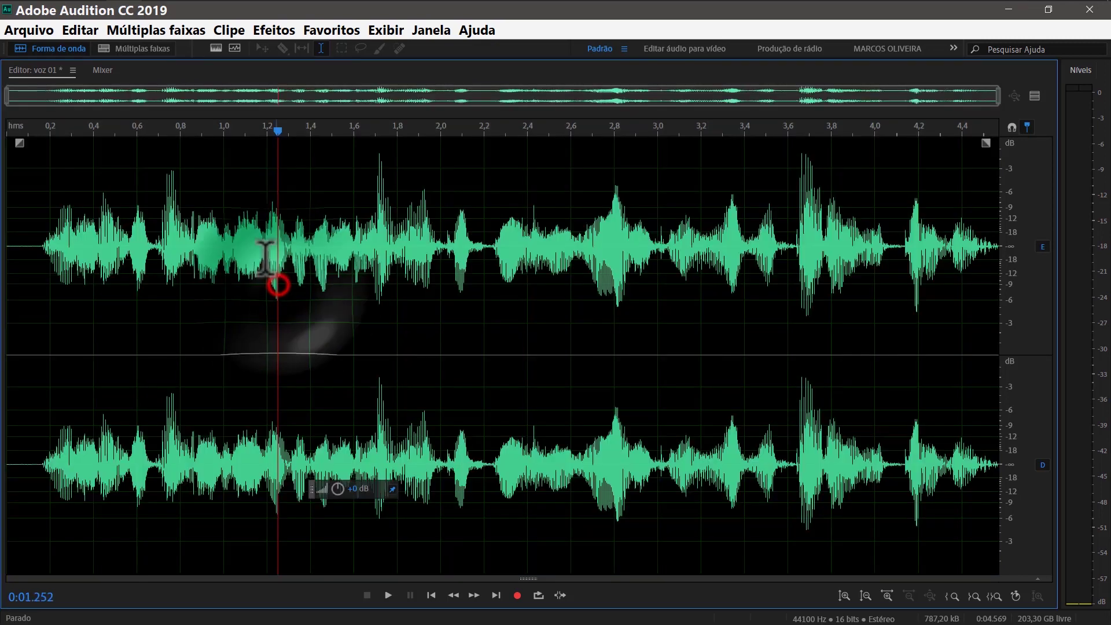
pyautogui.moveTo(265, 260); pyautogui.dragTo(10, 248)
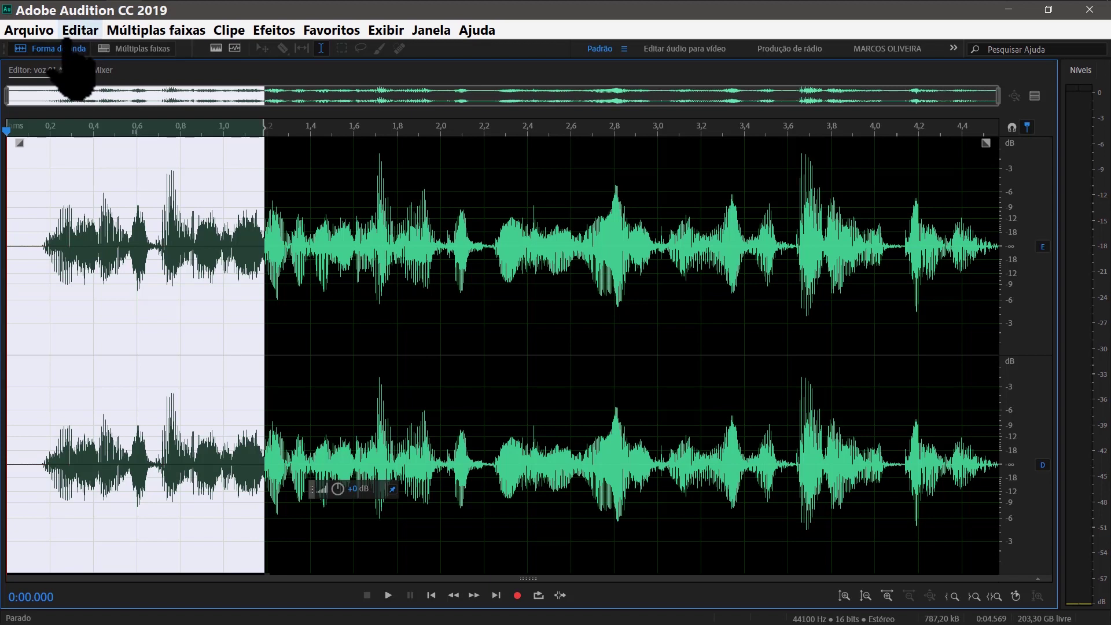
# - Clear the voz 01 selection by placing the playhead at about 0:00.136 and return to the multitrack session
pyautogui.click(147, 30)
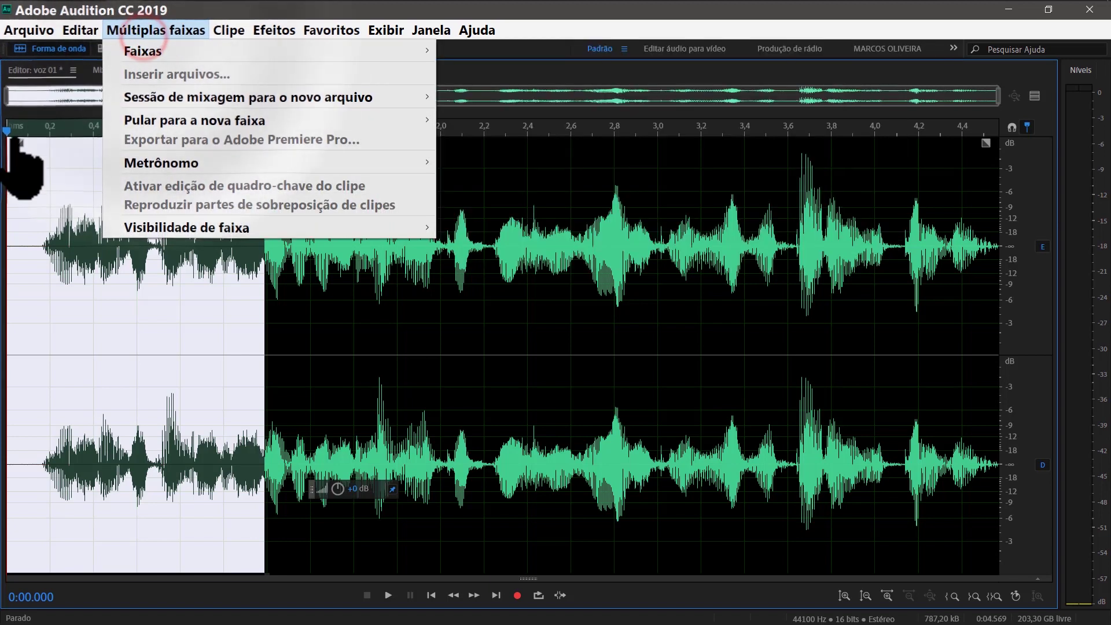
pyautogui.click(37, 202)
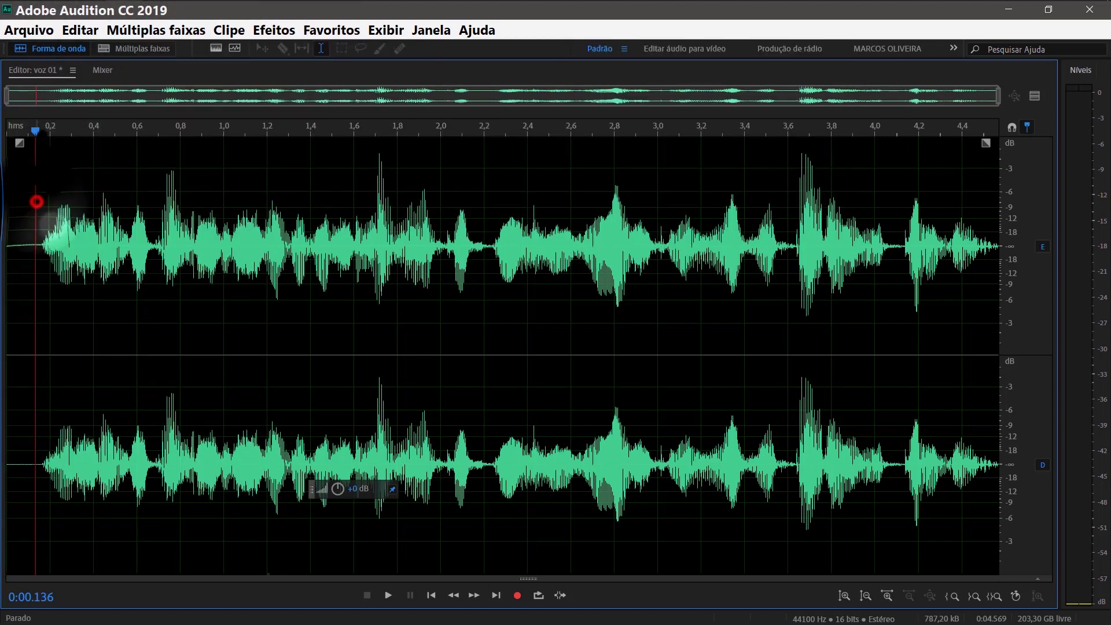
pyautogui.click(134, 51)
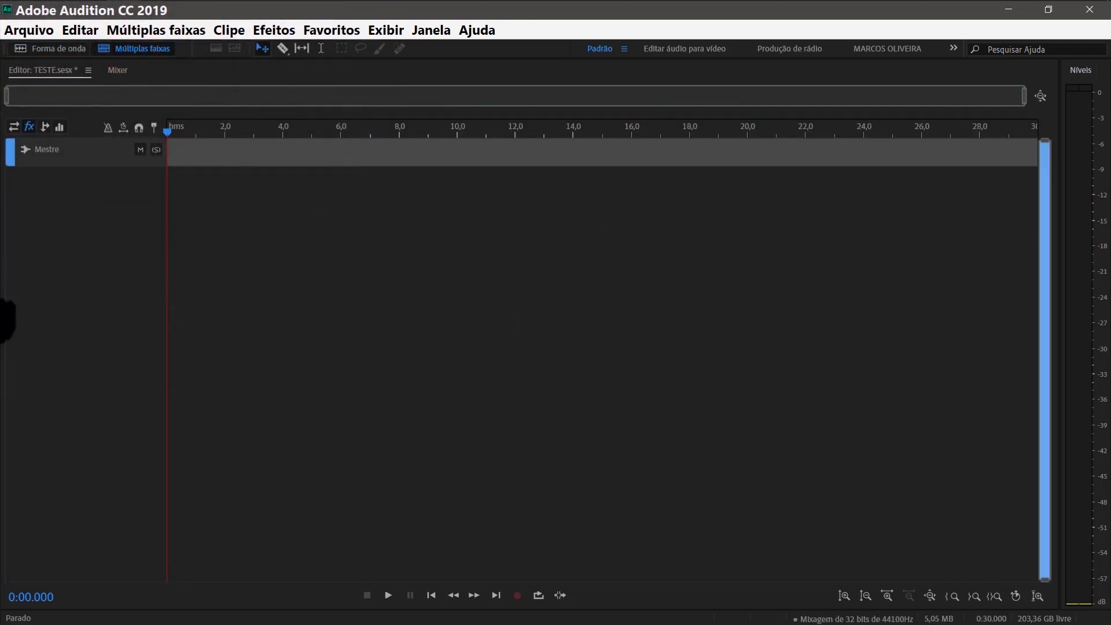
# - Close the mixer and editor panels so that only the levels panel fills the workspace
pyautogui.click(129, 69)
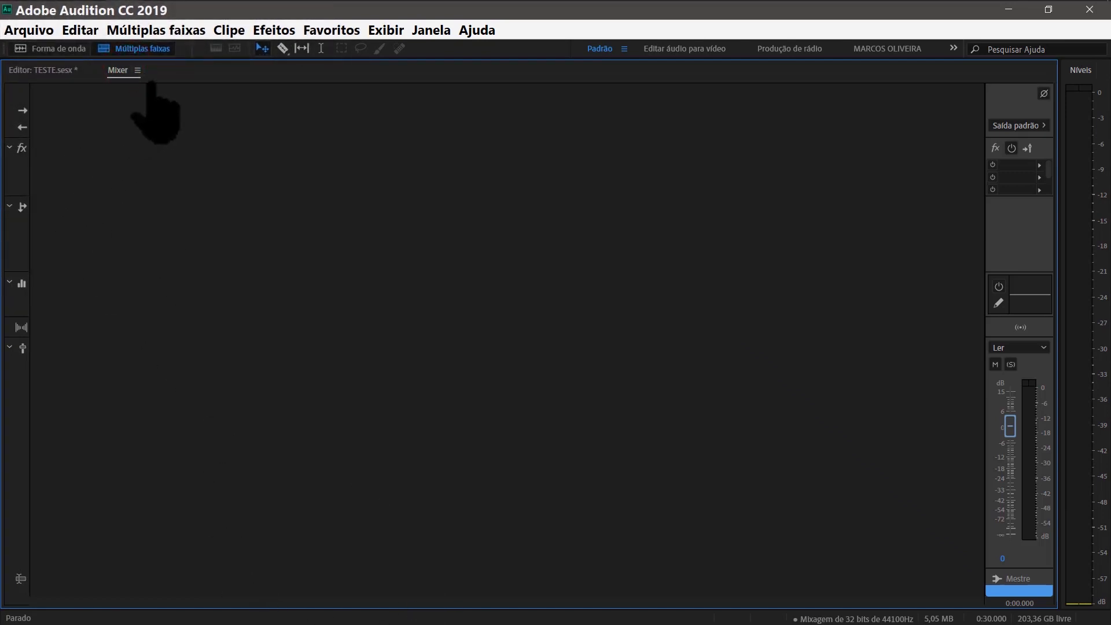
pyautogui.click(137, 70)
pyautogui.click(154, 74)
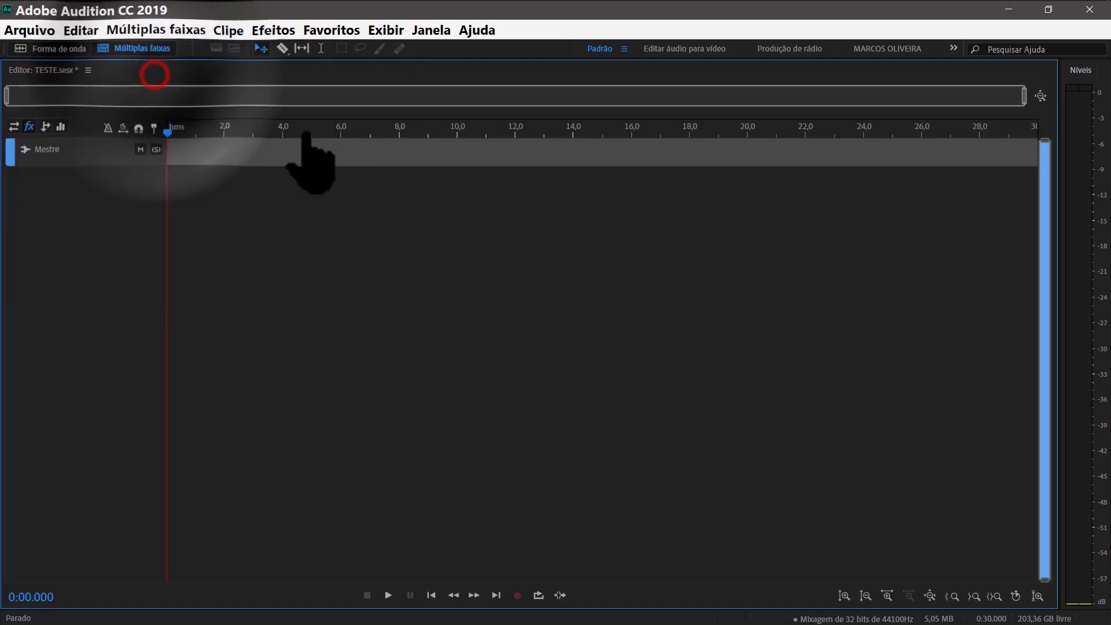
pyautogui.click(89, 70)
pyautogui.click(107, 78)
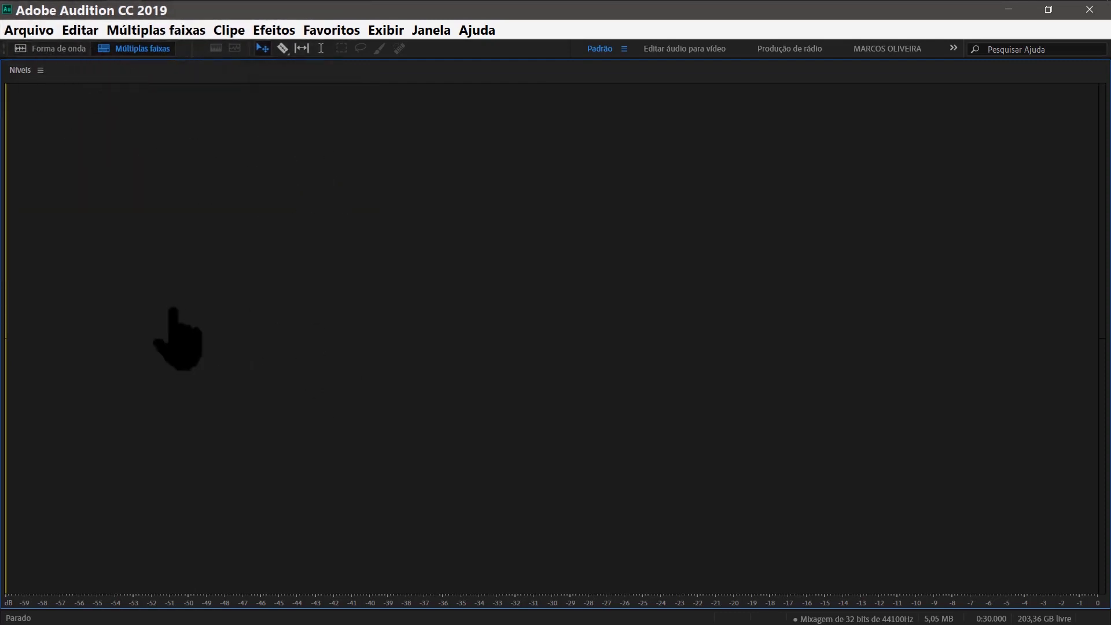
# - Compare the waveform and multitrack views with only the levels panel open, ending in the multitrack view
pyautogui.click(73, 50)
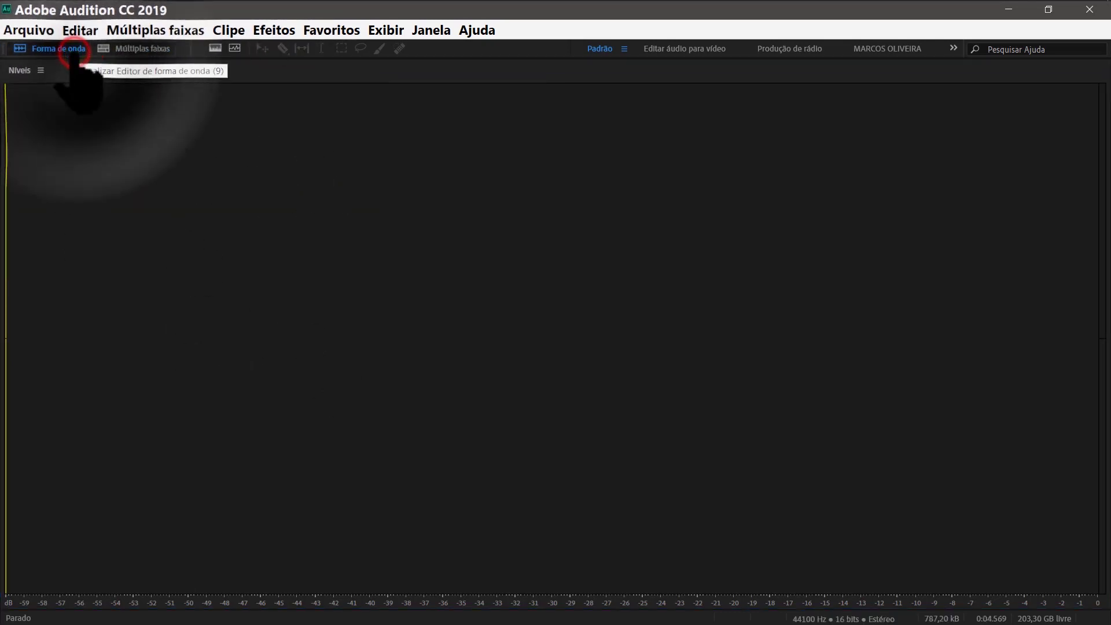
pyautogui.click(128, 49)
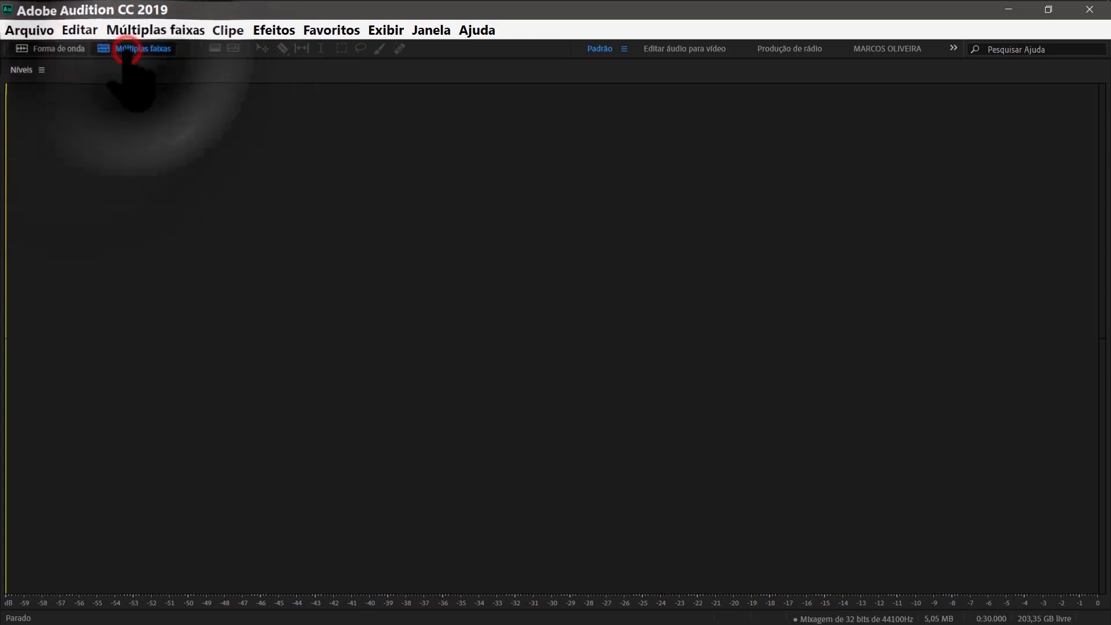
pyautogui.click(57, 50)
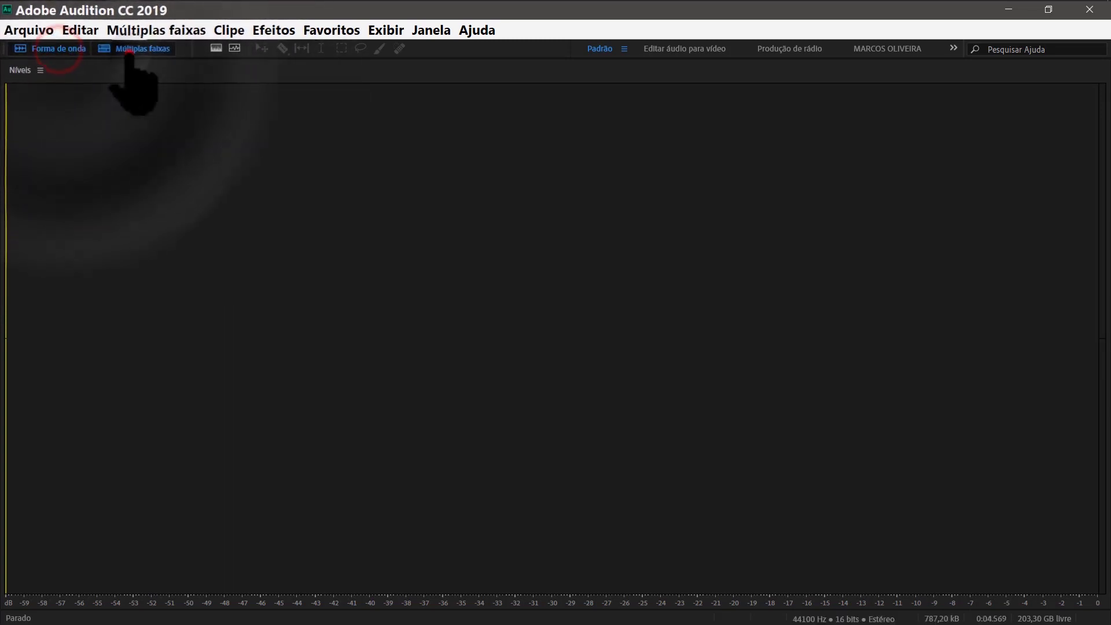
pyautogui.click(130, 50)
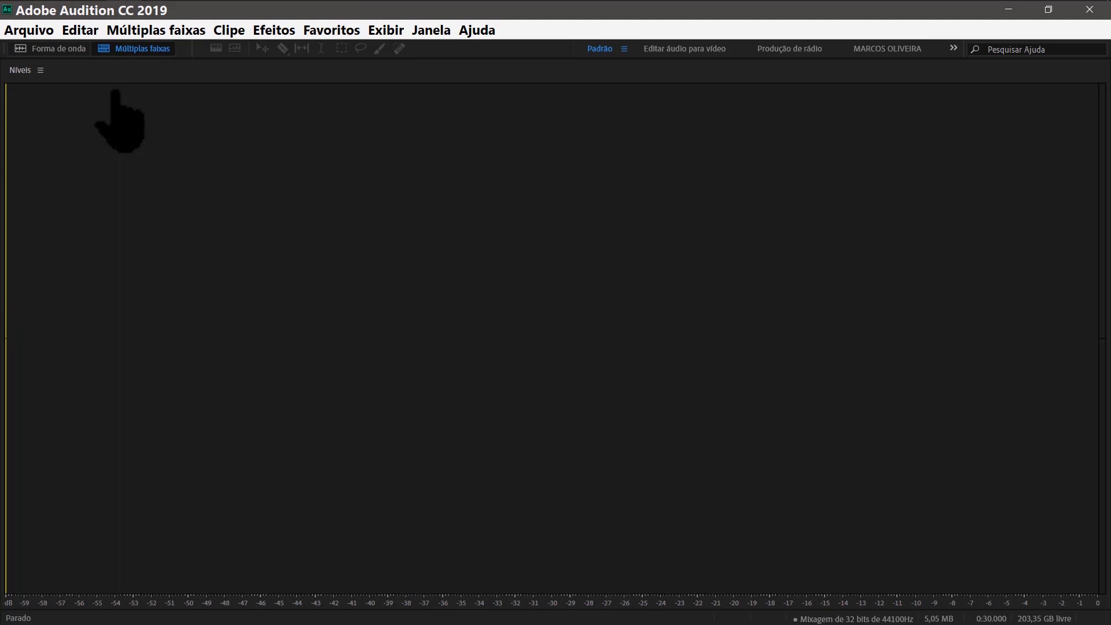
# - Switch to the custom saved workspace and review the list of available workspaces
pyautogui.click(875, 48)
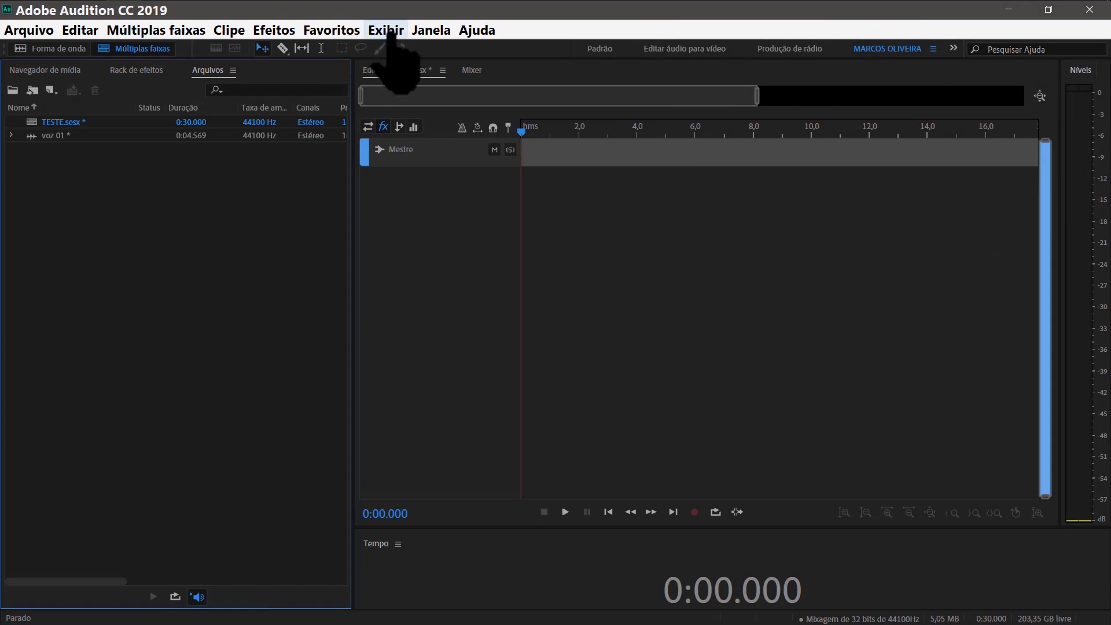
pyautogui.click(433, 32)
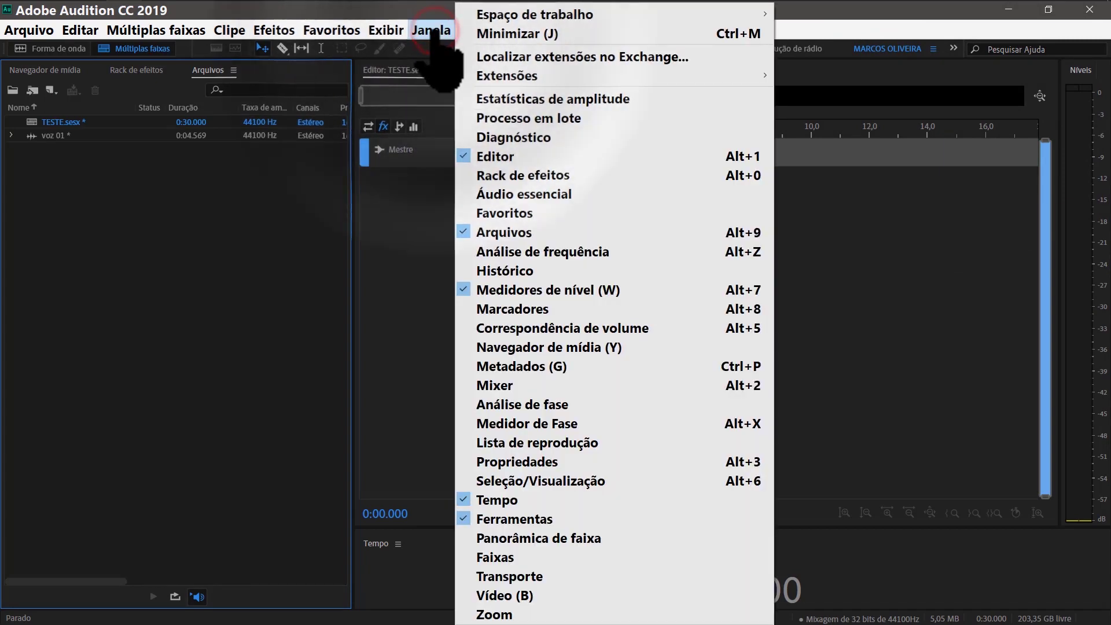
pyautogui.moveTo(535, 13)
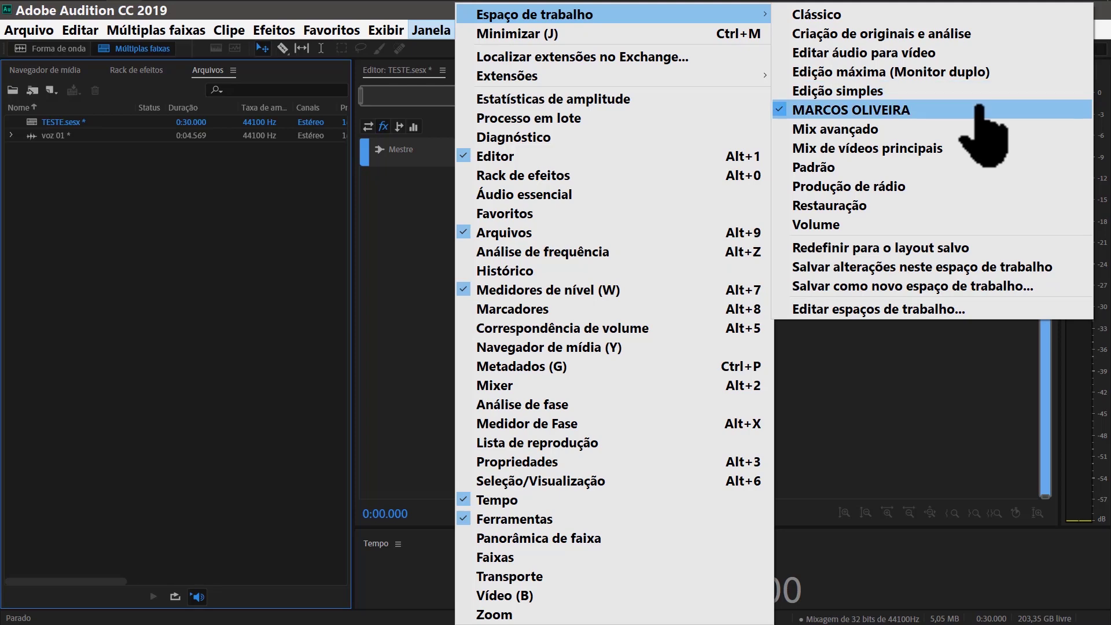
pyautogui.click(163, 220)
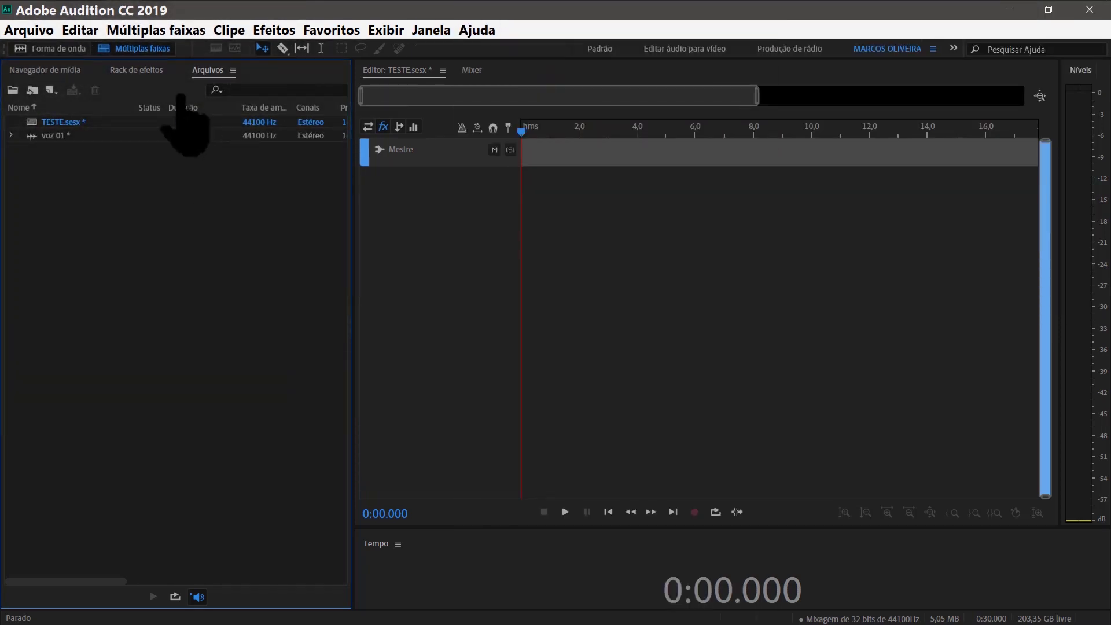
# - Show the media browser and look through its tree of sound effect folders
pyautogui.click(45, 70)
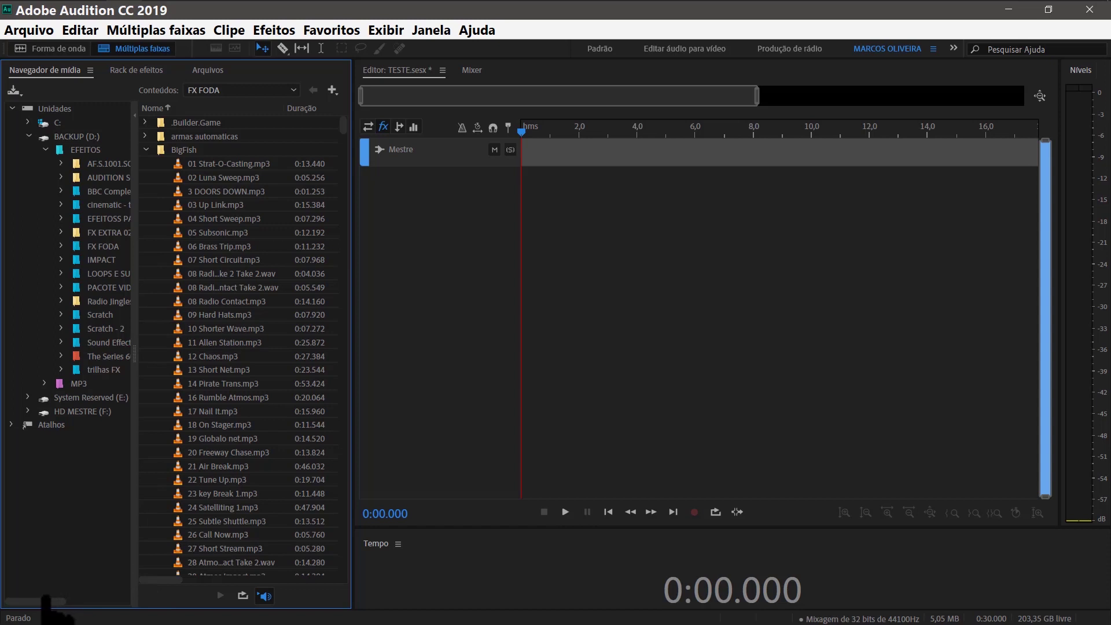
pyautogui.click(21, 601)
pyautogui.click(49, 595)
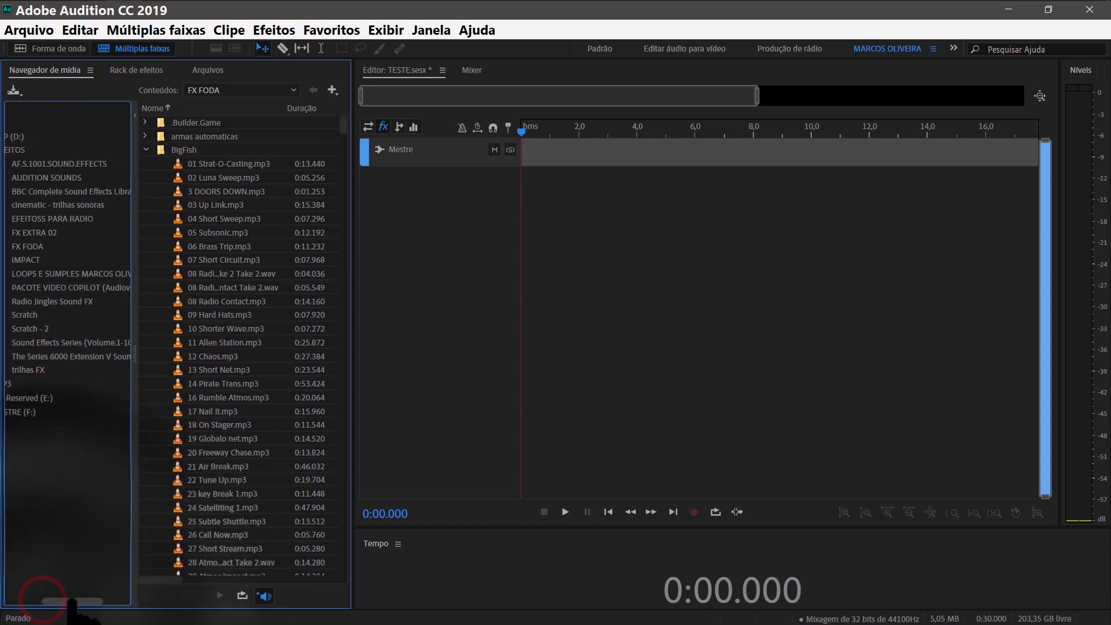
pyautogui.moveTo(43, 600); pyautogui.dragTo(55, 601)
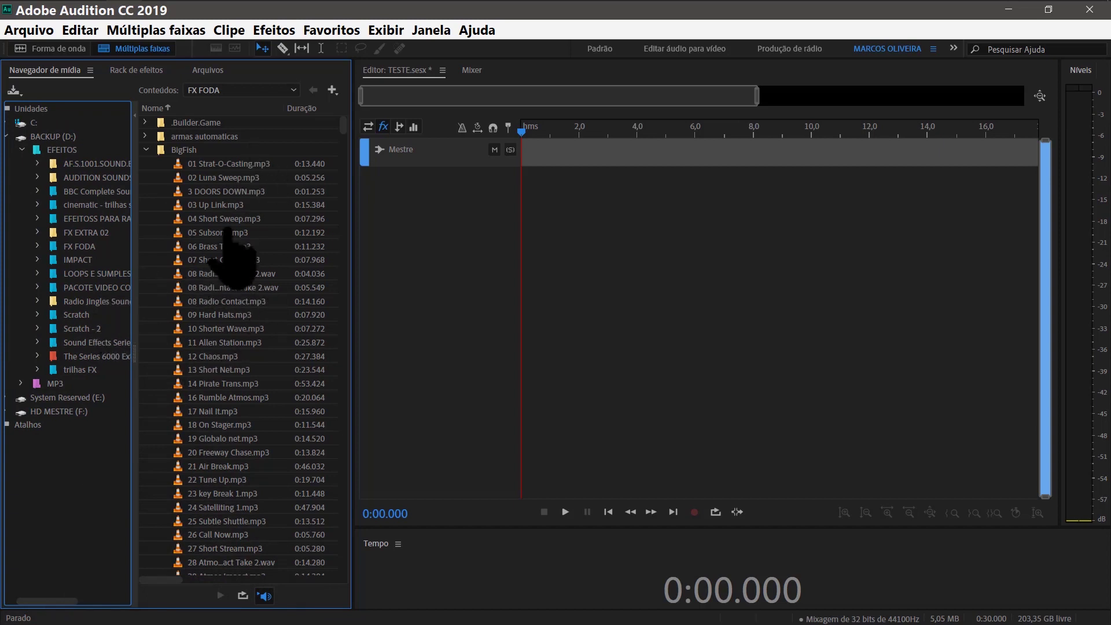
# - Examine the effects rack for the multitrack session and for the voz 01 waveform, returning to the session
pyautogui.click(142, 69)
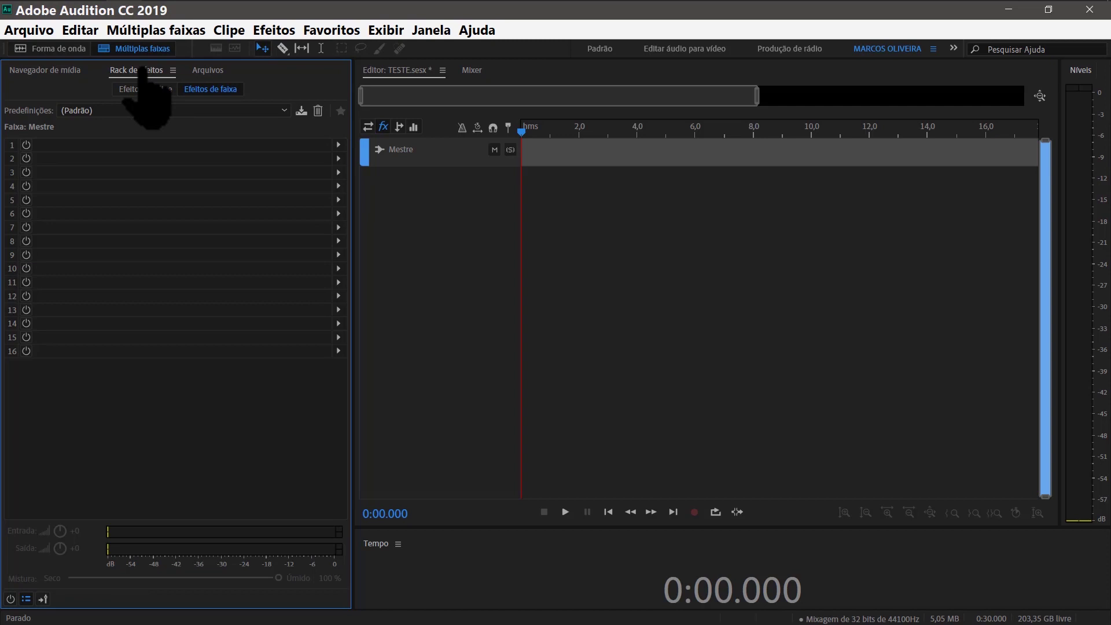
pyautogui.click(68, 48)
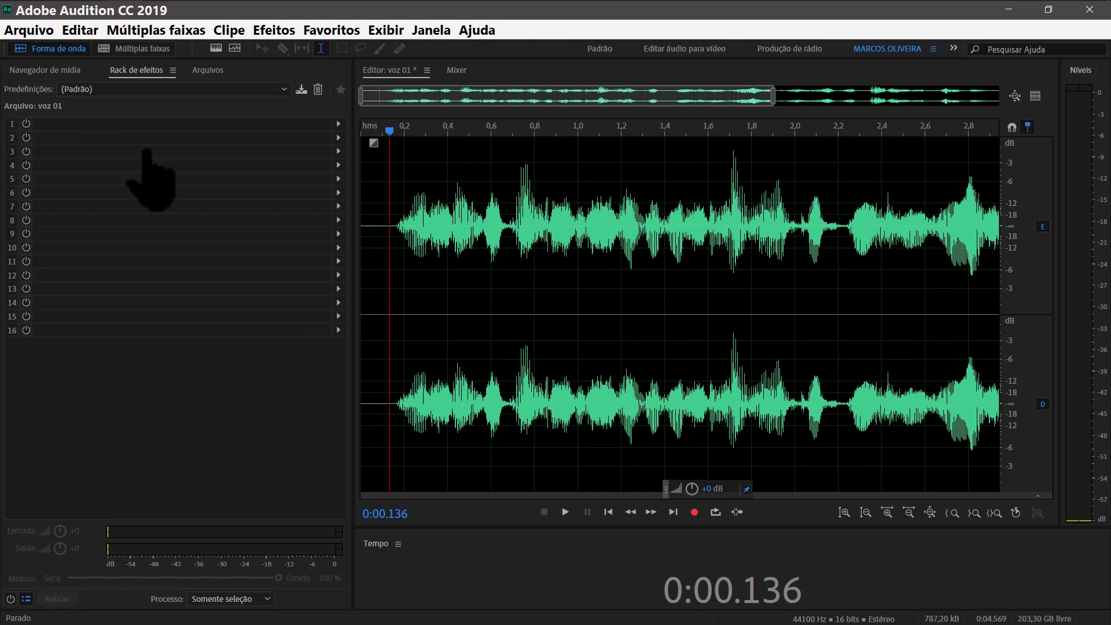
pyautogui.click(150, 48)
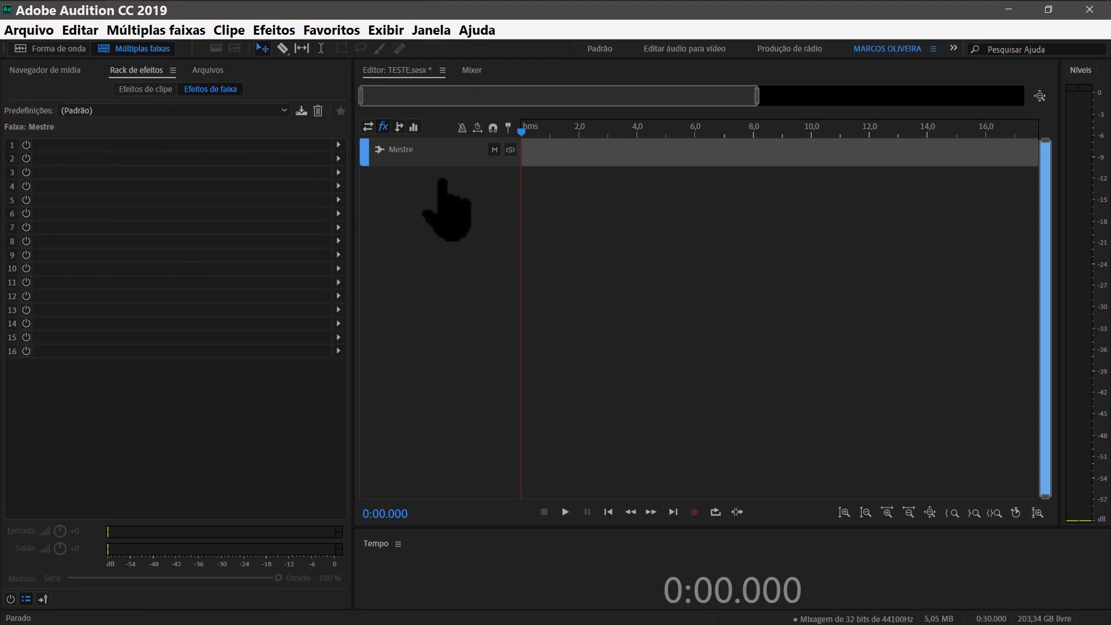
# - Enlarge the Mestre track to show its volume and effect controls, and close the effects rack panel
pyautogui.moveTo(446, 166); pyautogui.dragTo(460, 209)
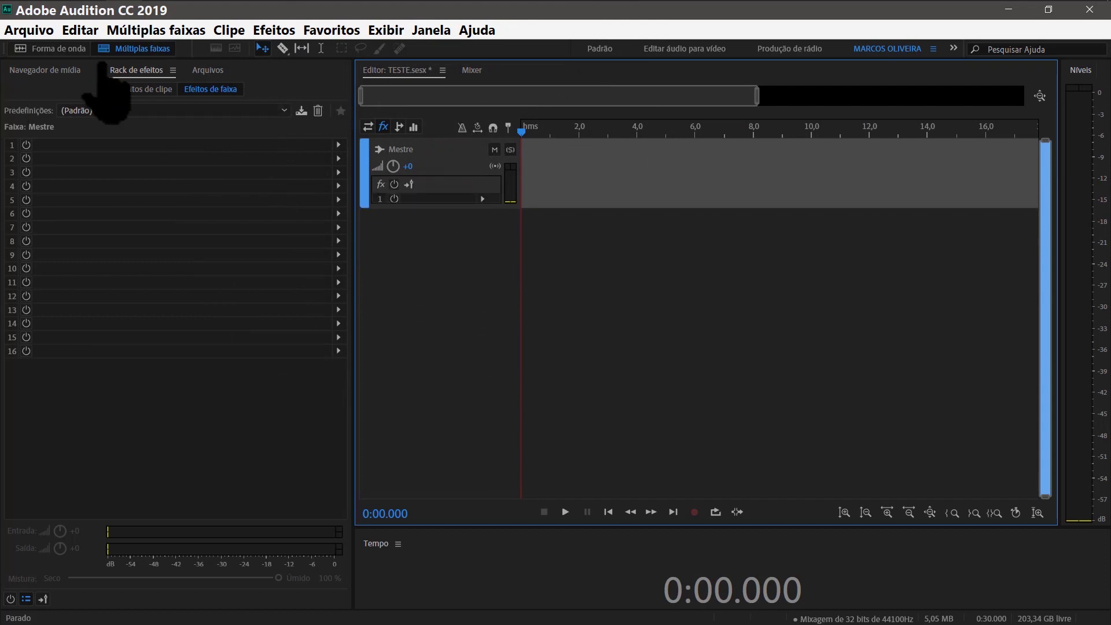
pyautogui.click(140, 69)
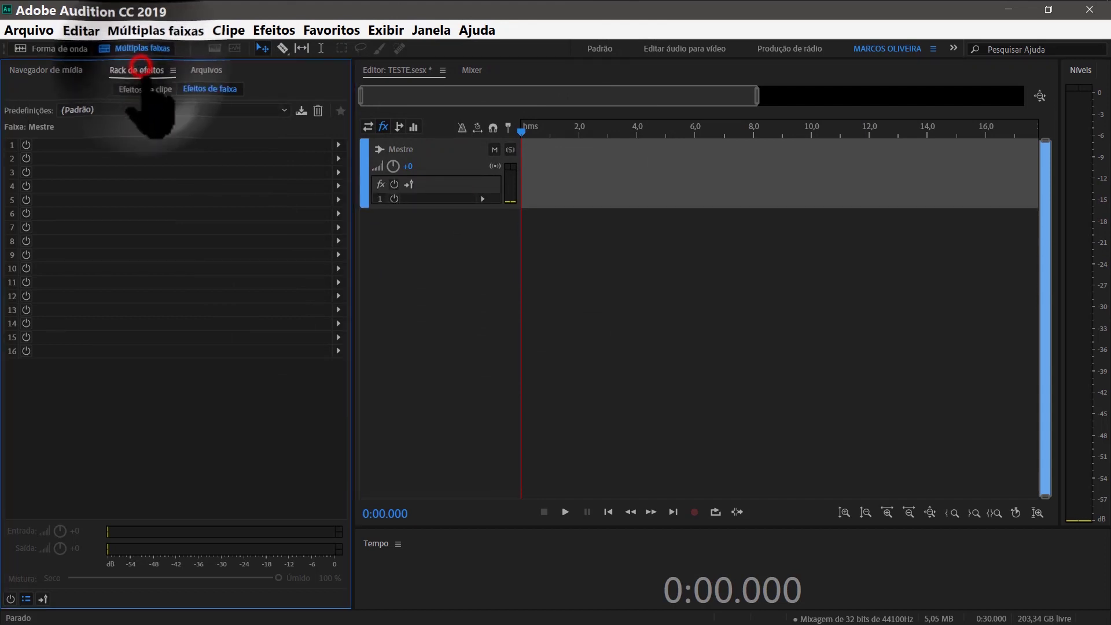
pyautogui.click(173, 70)
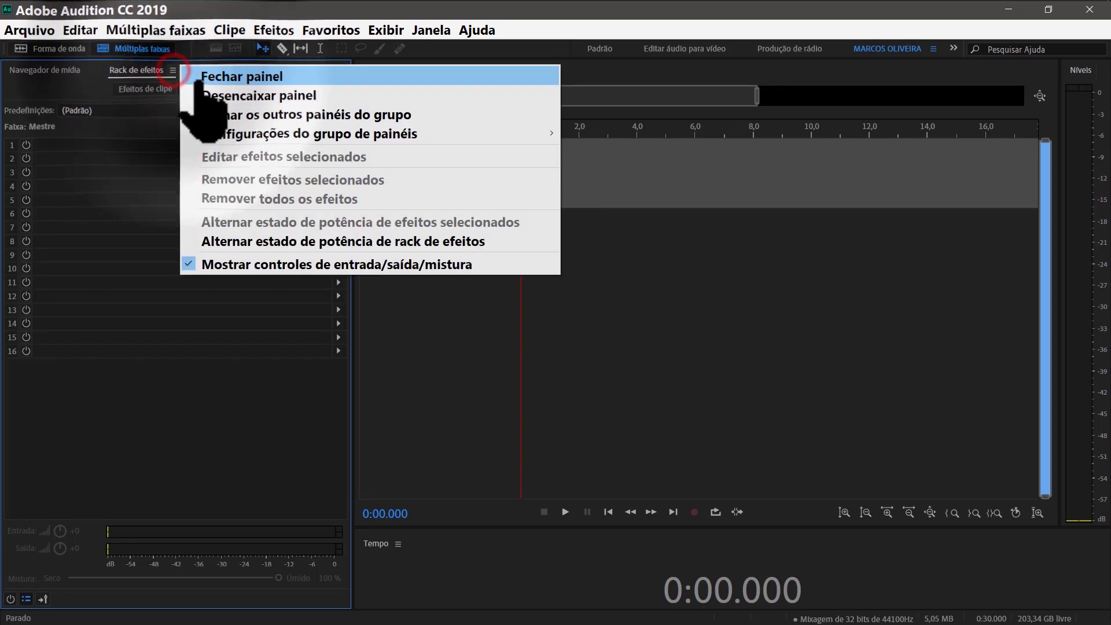
pyautogui.click(203, 75)
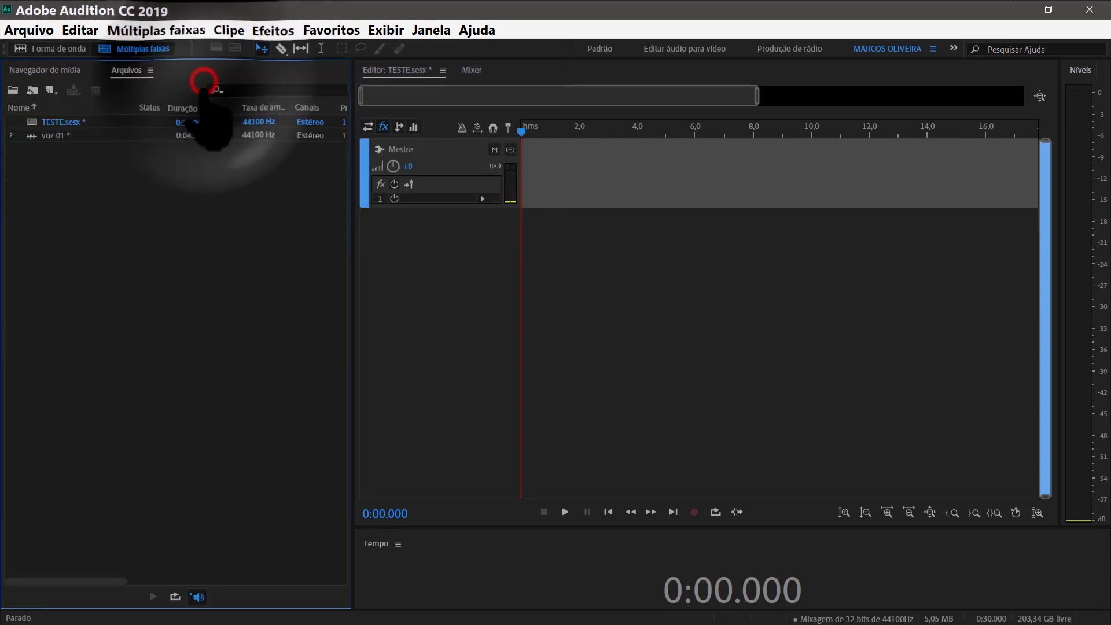
# - Look at the two remaining grouped panels, the media browser and the files list, ending on the files list
pyautogui.click(61, 69)
pyautogui.click(126, 70)
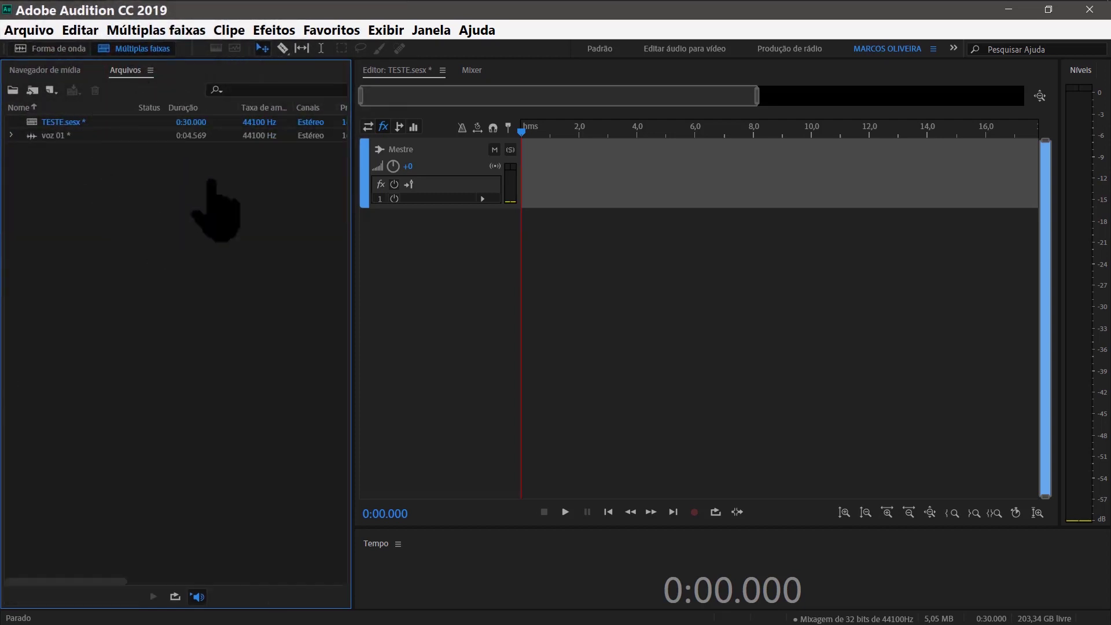
pyautogui.click(181, 194)
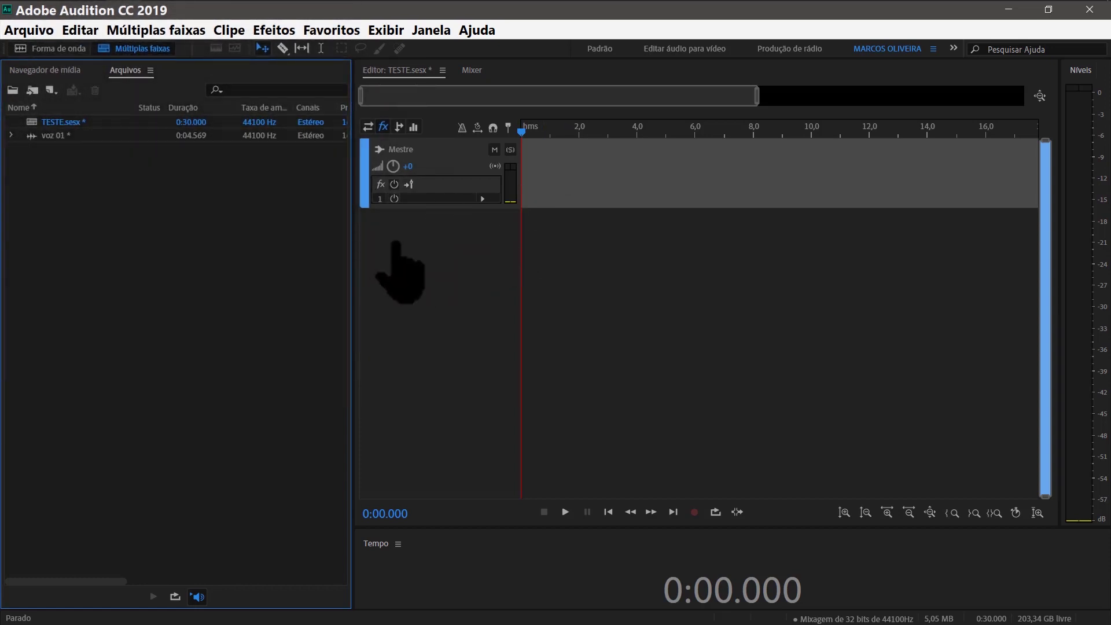
pyautogui.click(267, 208)
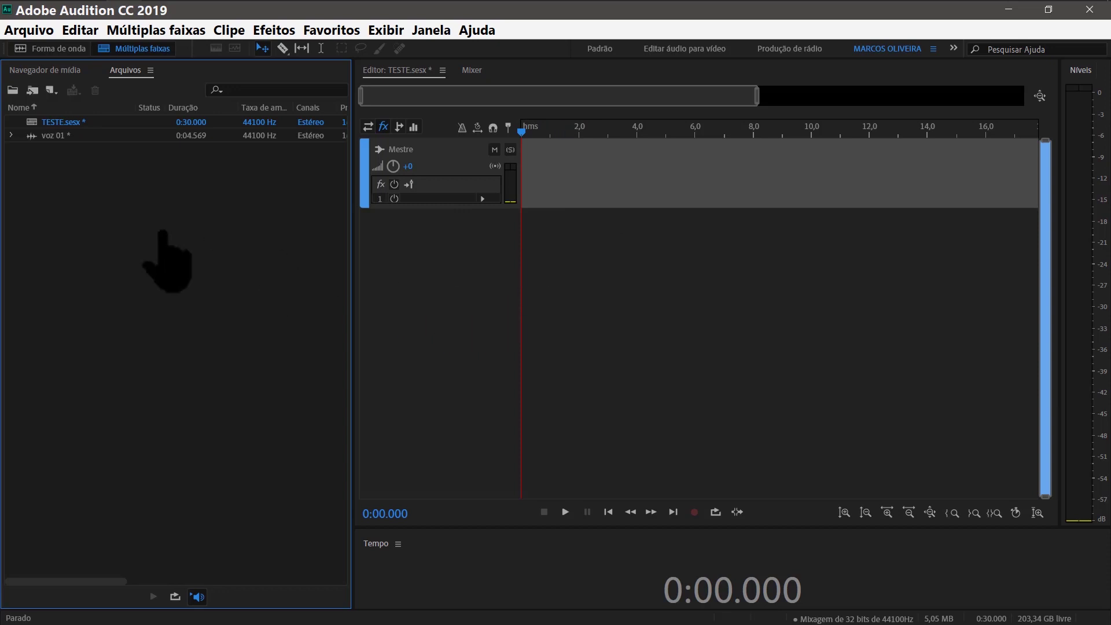
pyautogui.click(58, 70)
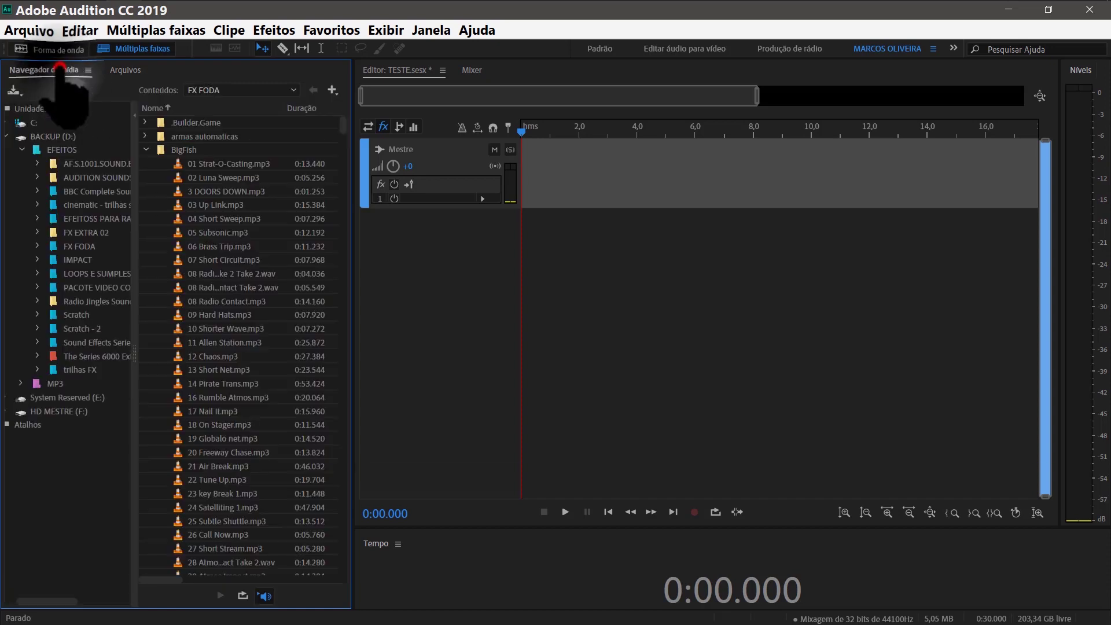
pyautogui.click(126, 70)
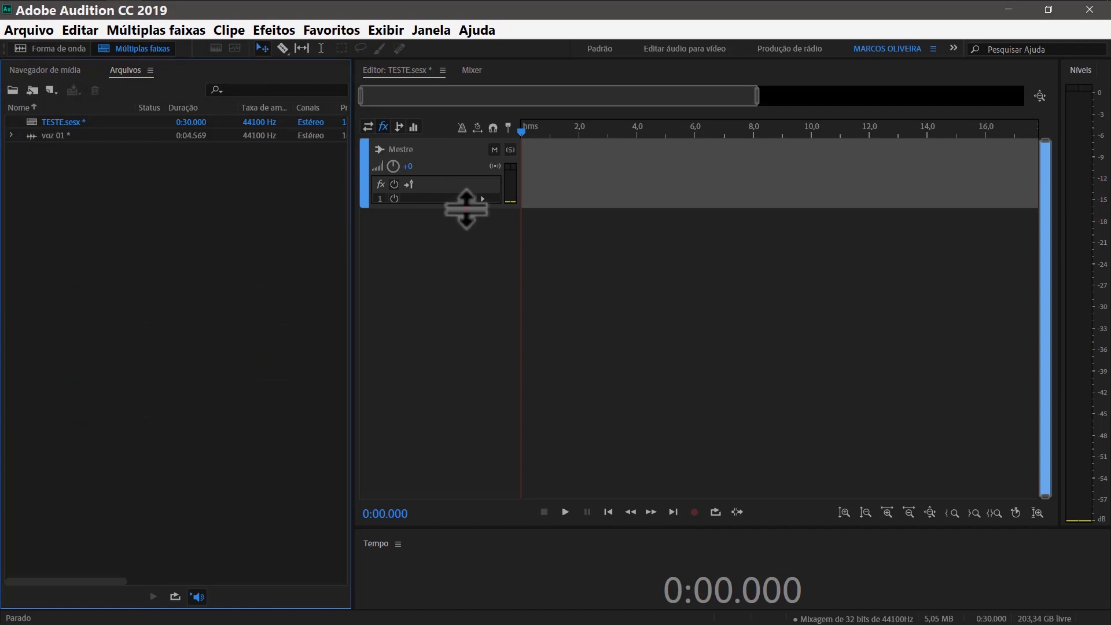
# - Increase the Mestre track's height to show several effect slots and add a stereo audio track to the session
pyautogui.moveTo(461, 207); pyautogui.dragTo(461, 261)
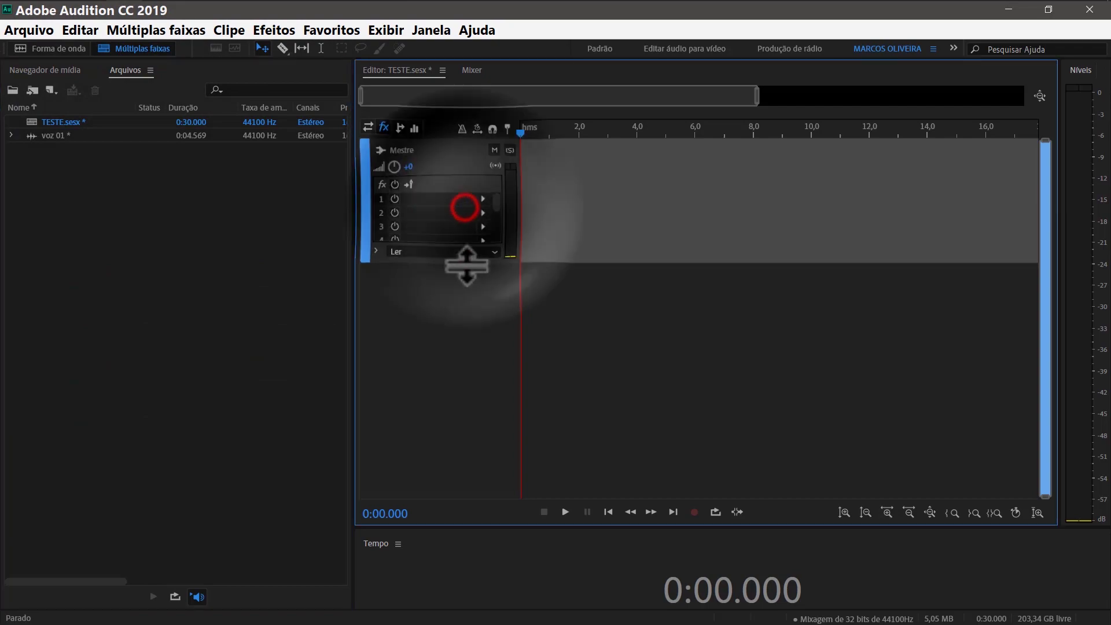
pyautogui.rightClick(608, 252)
pyautogui.moveTo(674, 273)
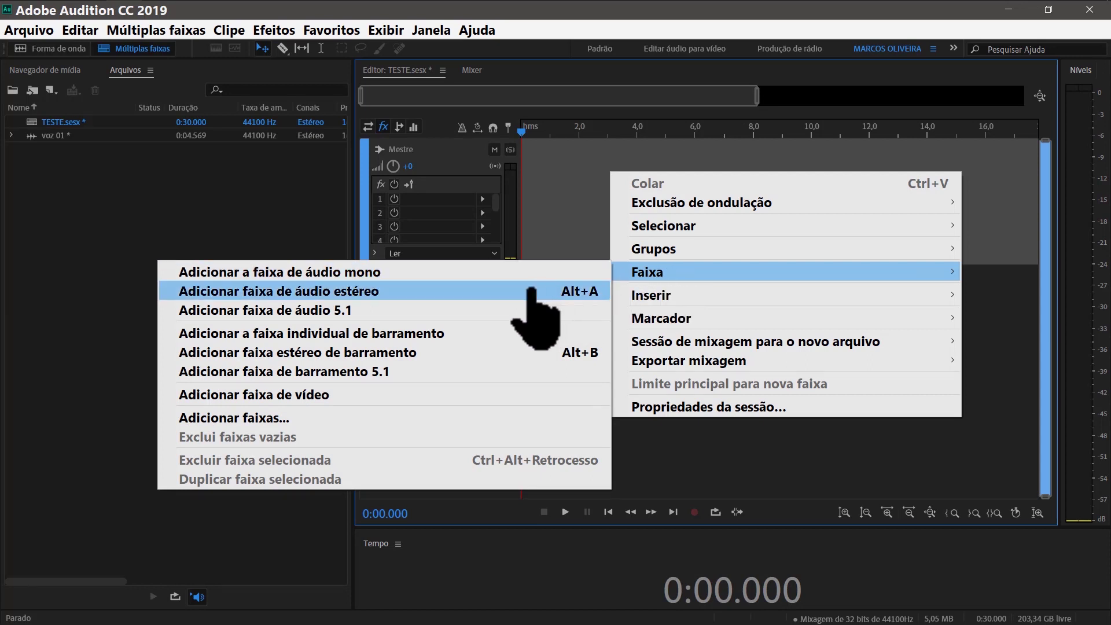
pyautogui.click(464, 300)
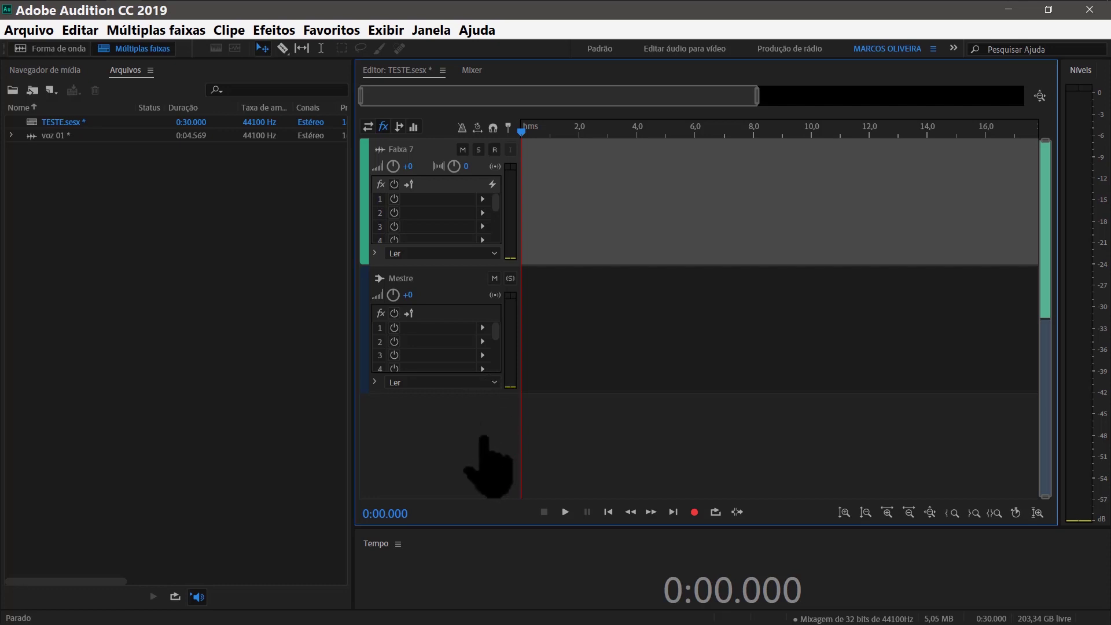
# - Reduce the height of Faixa 7 and Mestre so only the volume controls and the start of the effects list show
pyautogui.scroll(-5, 517, 426)
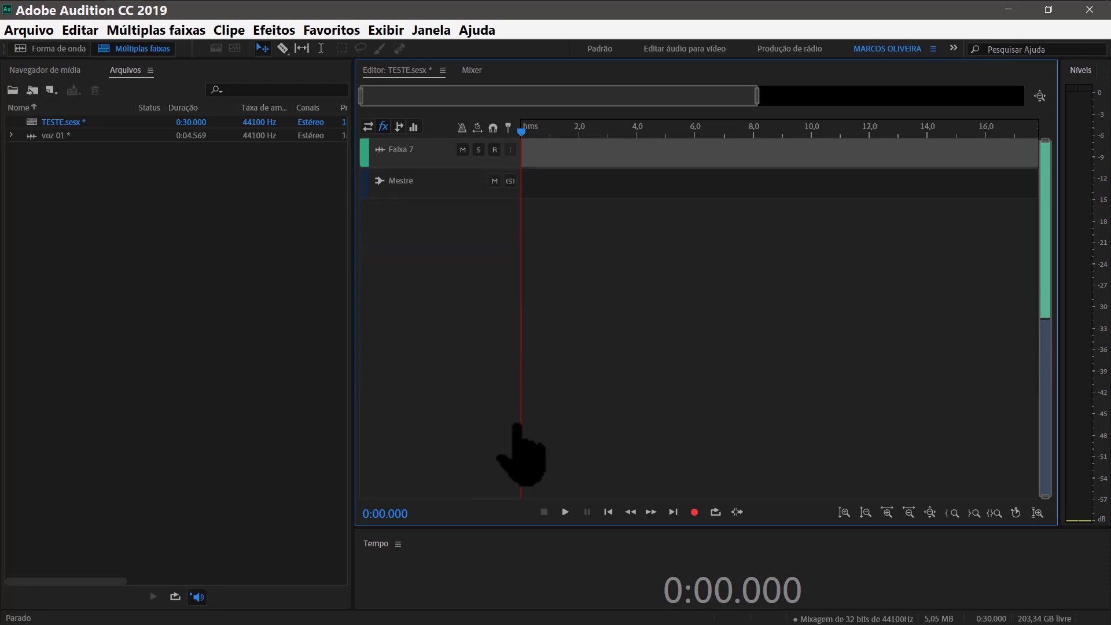
pyautogui.scroll(1, 516, 425)
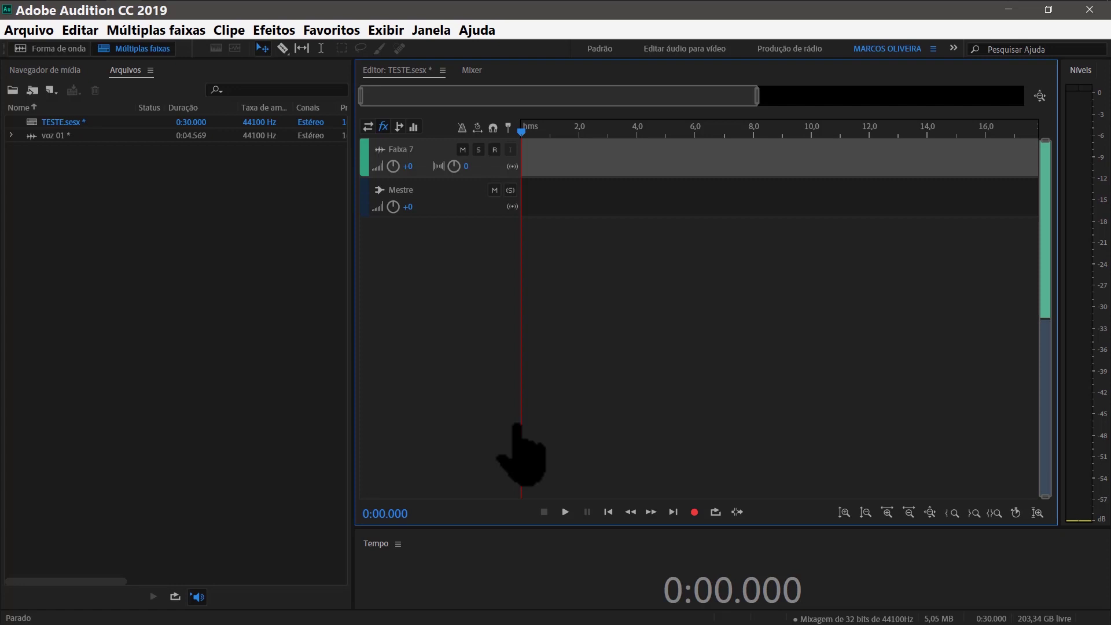
pyautogui.scroll(2, 517, 425)
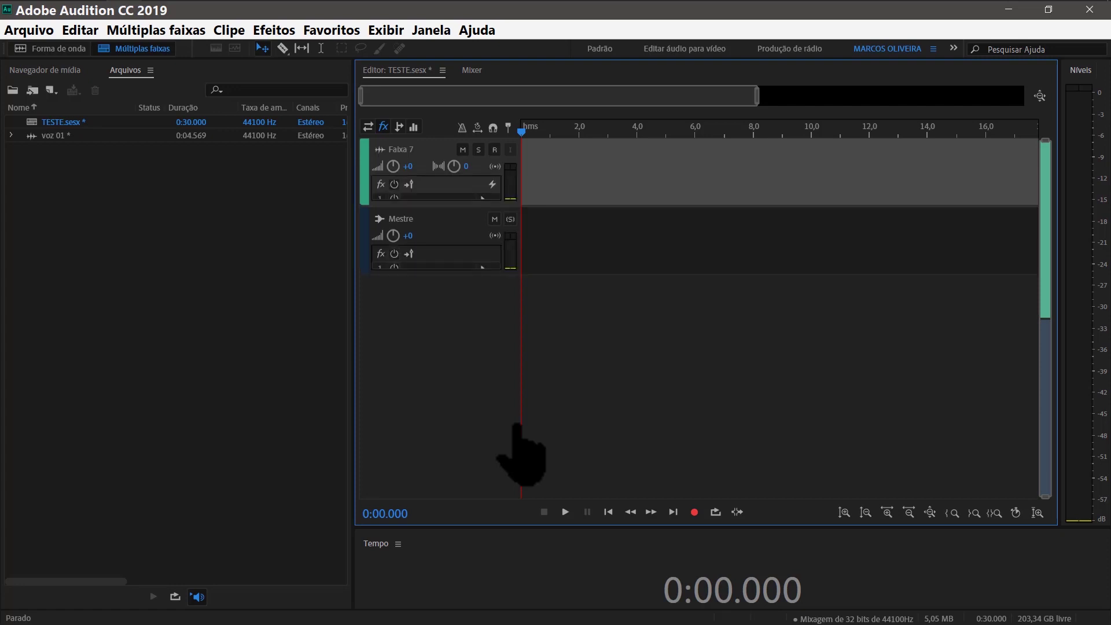
# - Shrink all tracks until the effect slots are hidden, and add another stereo audio track below Faixa 7
pyautogui.scroll(-1, 516, 425)
pyautogui.click(366, 218)
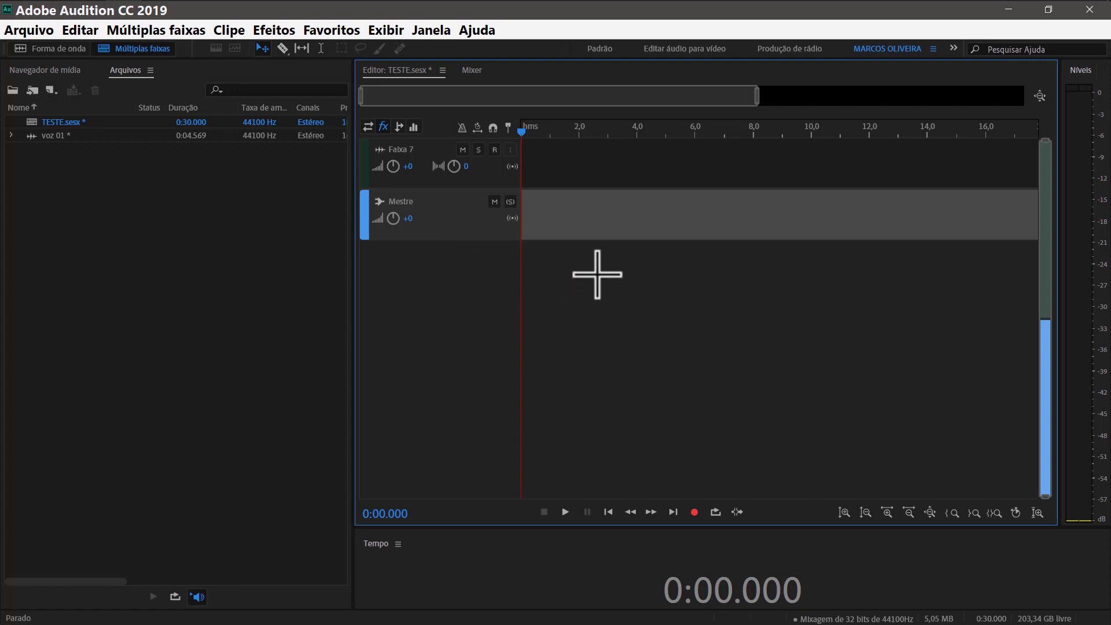
pyautogui.click(618, 167)
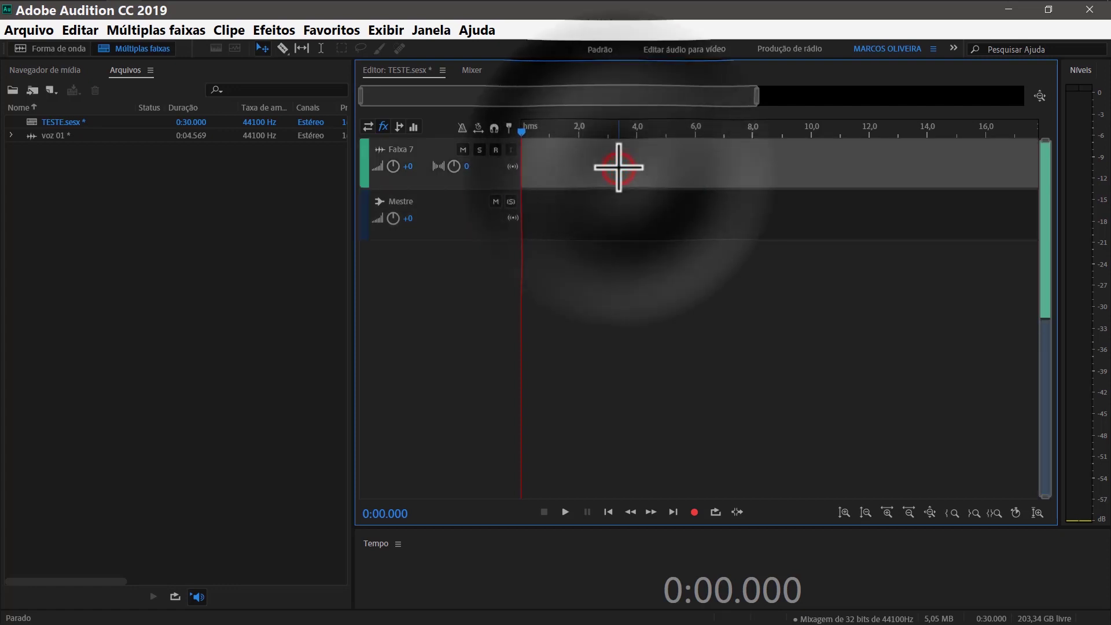
pyautogui.click(620, 213)
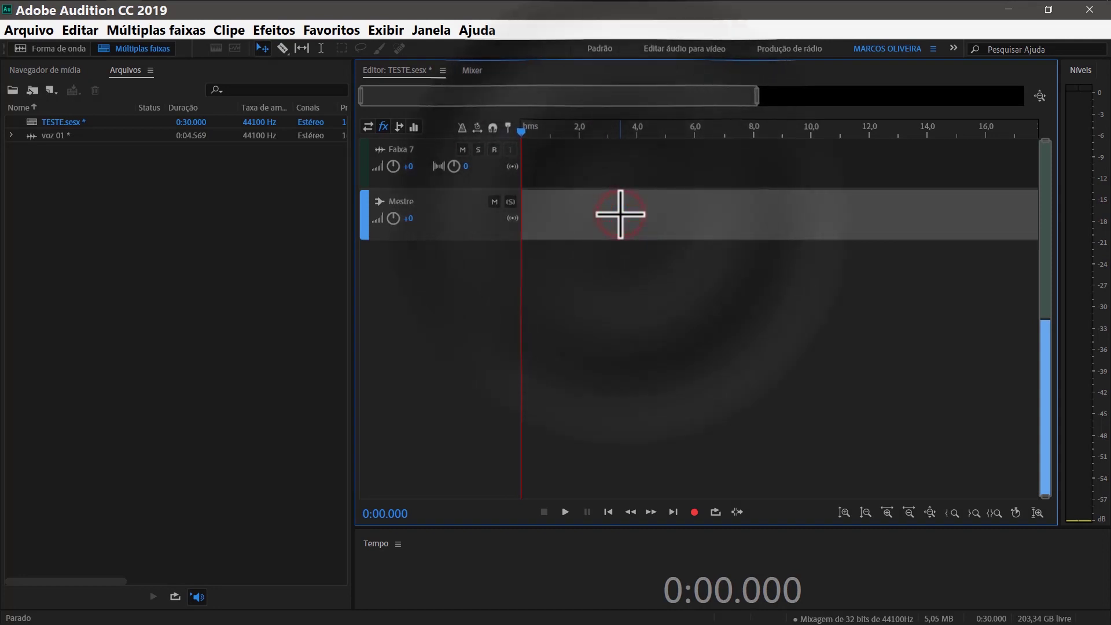
pyautogui.rightClick(620, 214)
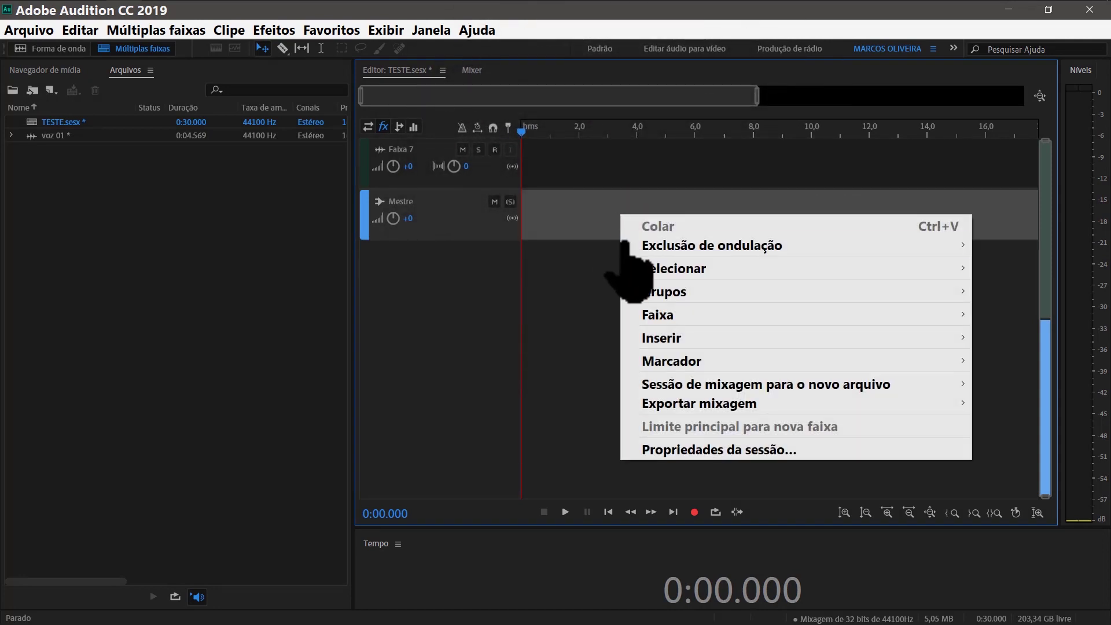
pyautogui.moveTo(659, 319)
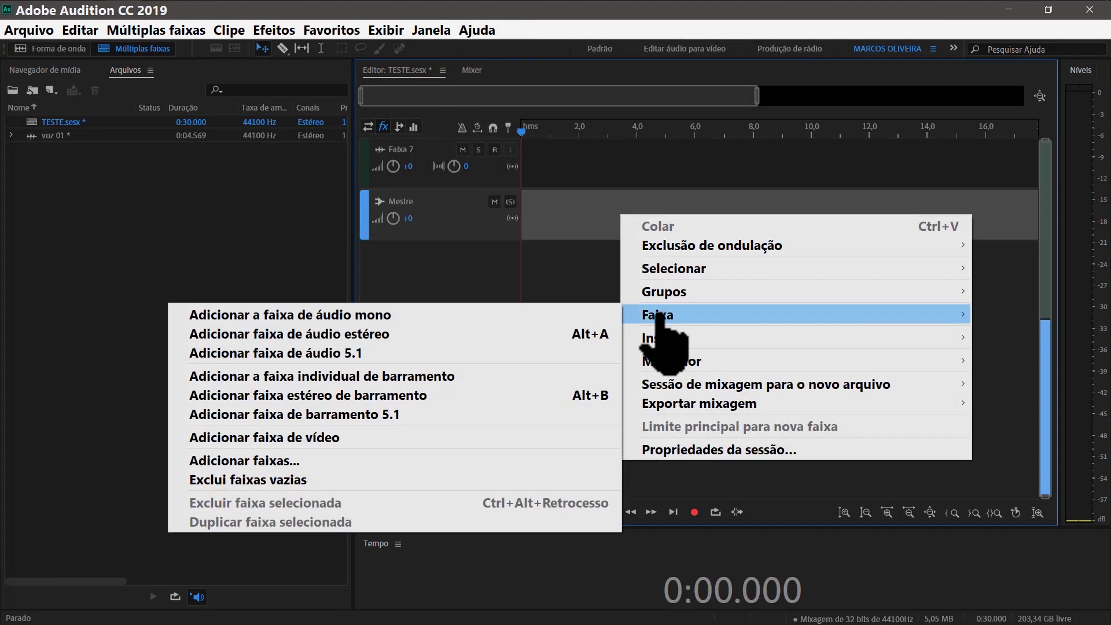
pyautogui.click(515, 334)
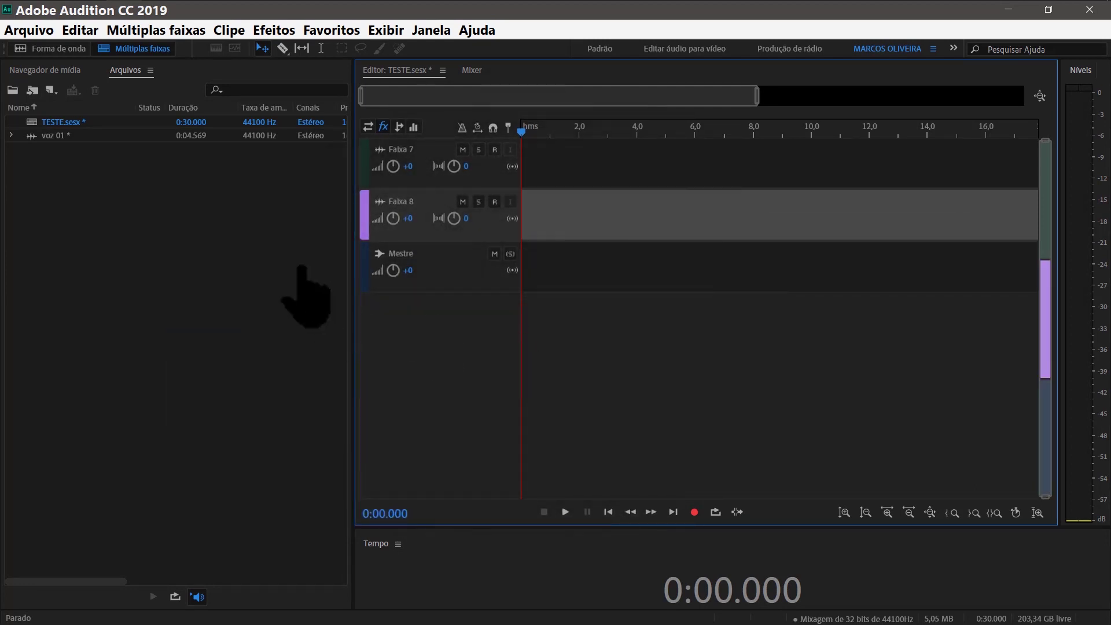
# - Change the colour of the Faixa 8 track to the custom hot pink with hue 331
pyautogui.click(366, 219)
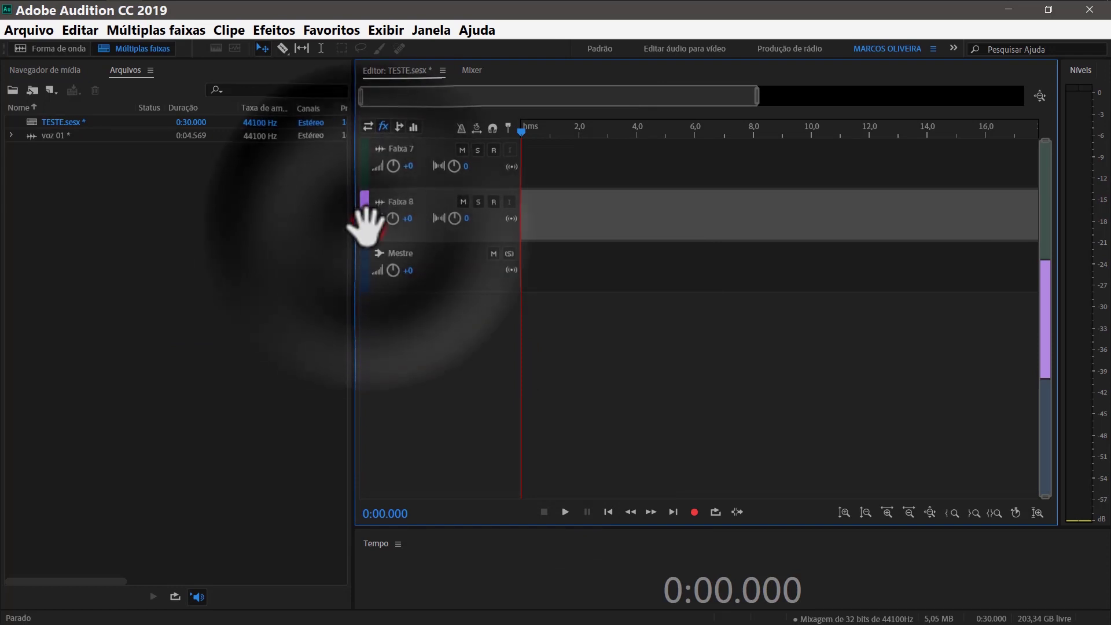
pyautogui.rightClick(368, 230)
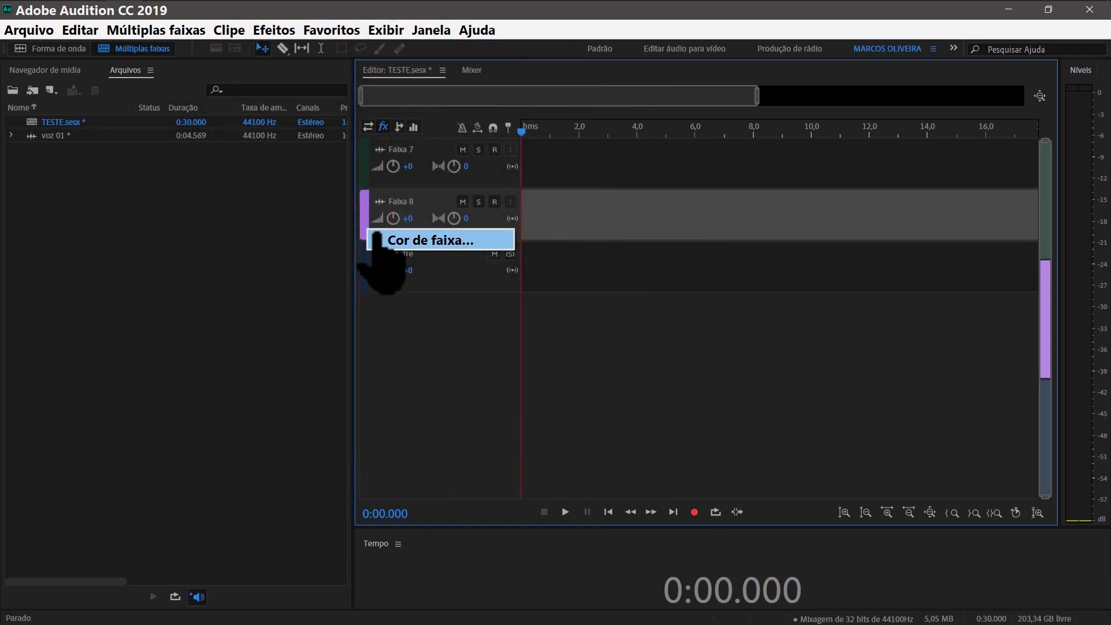
pyautogui.click(379, 238)
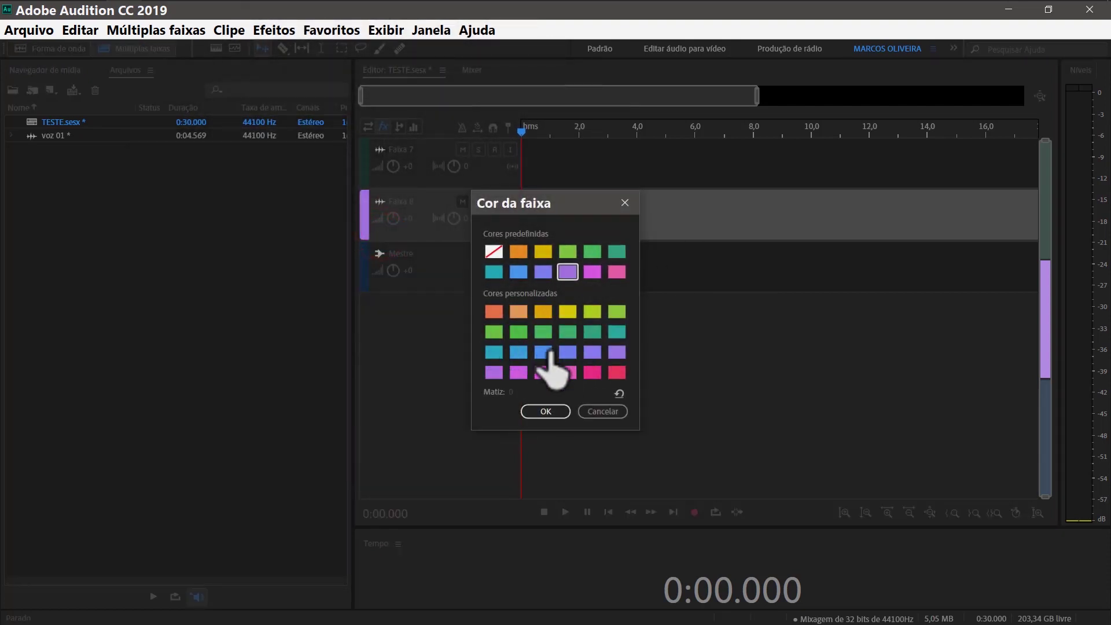
pyautogui.click(591, 374)
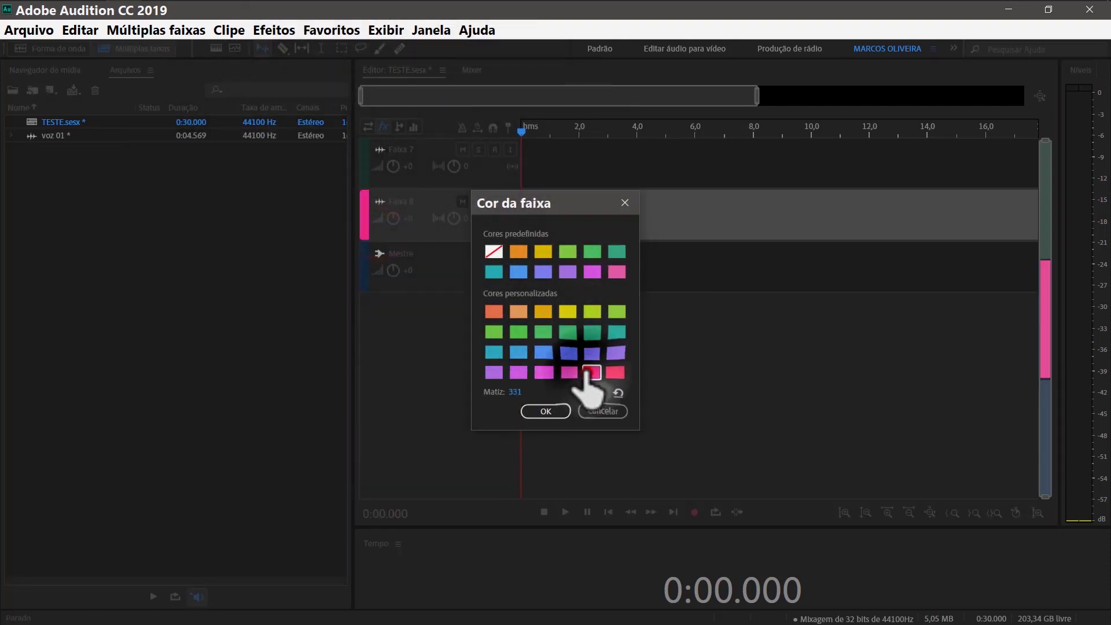
pyautogui.click(563, 410)
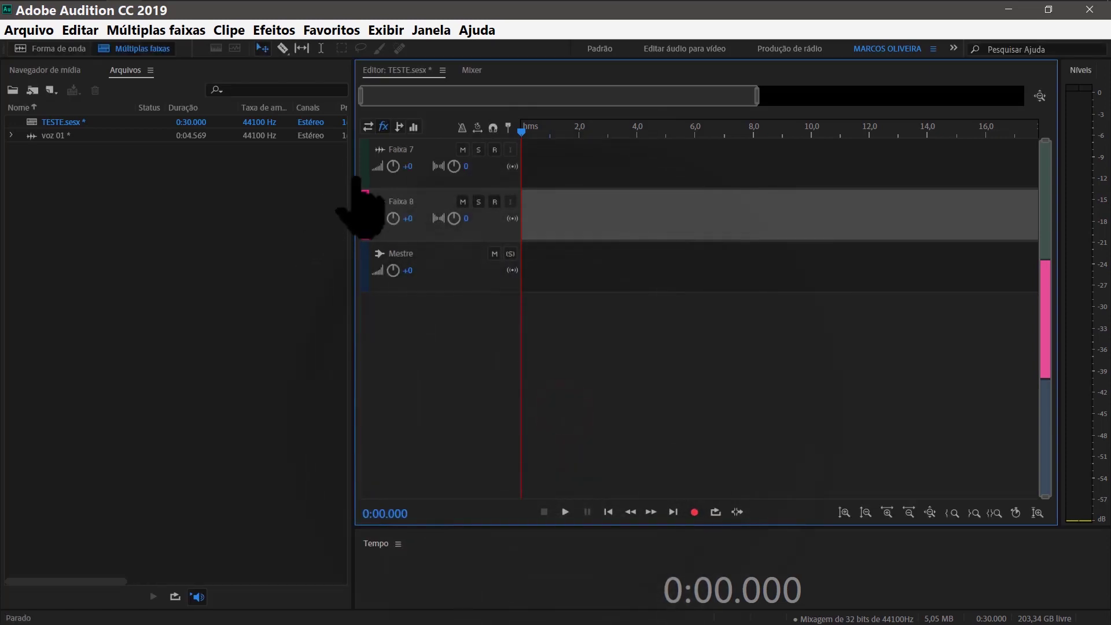
# - Change the colour of the Faixa 7 track to the custom light orange with hue 29
pyautogui.click(361, 150)
pyautogui.rightClick(363, 171)
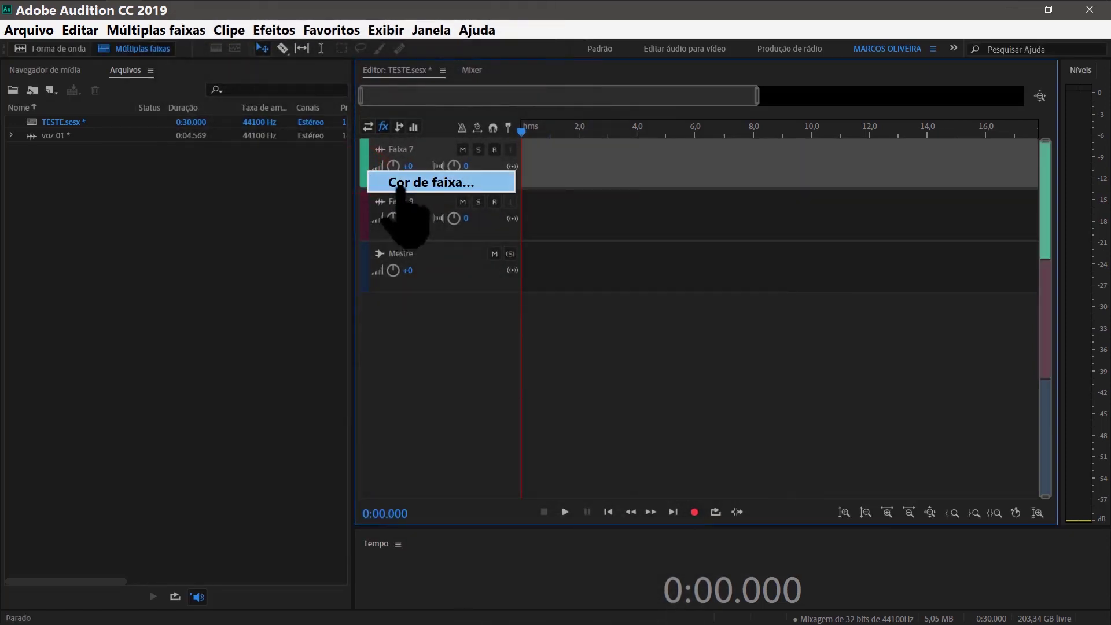
pyautogui.click(386, 182)
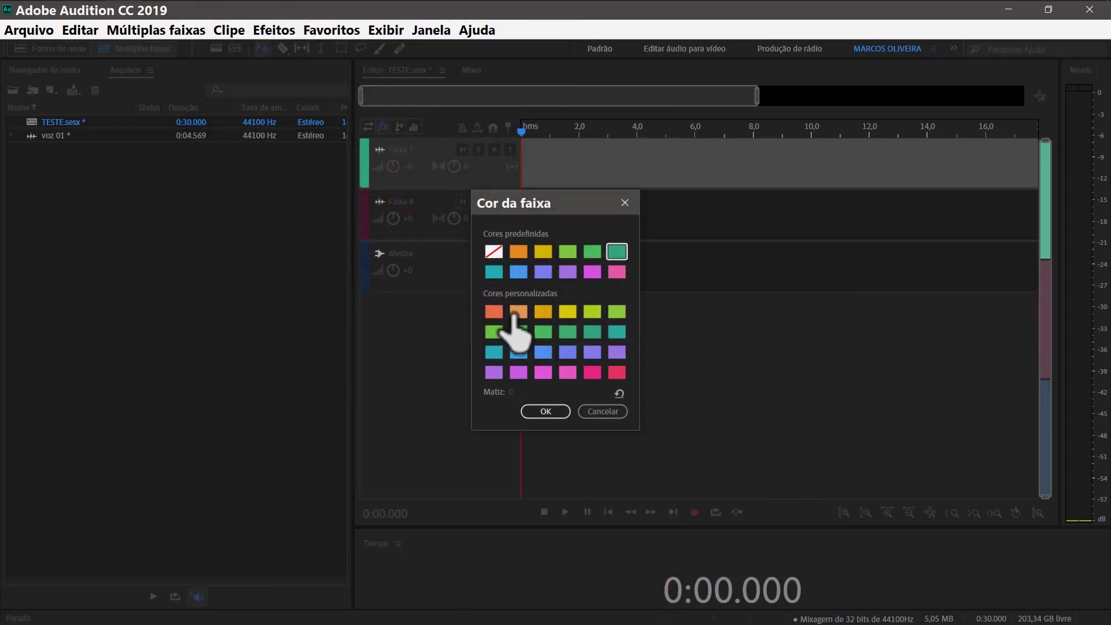
pyautogui.click(518, 312)
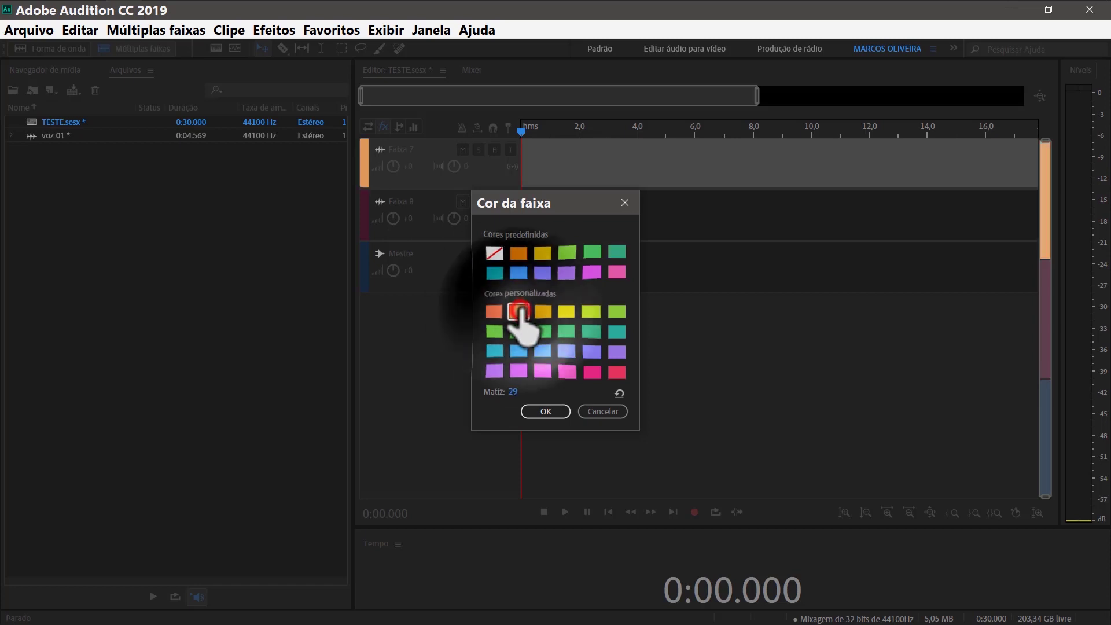
pyautogui.click(545, 410)
# - Change the colour of the Mestre track to the predefined turquoise
pyautogui.rightClick(363, 273)
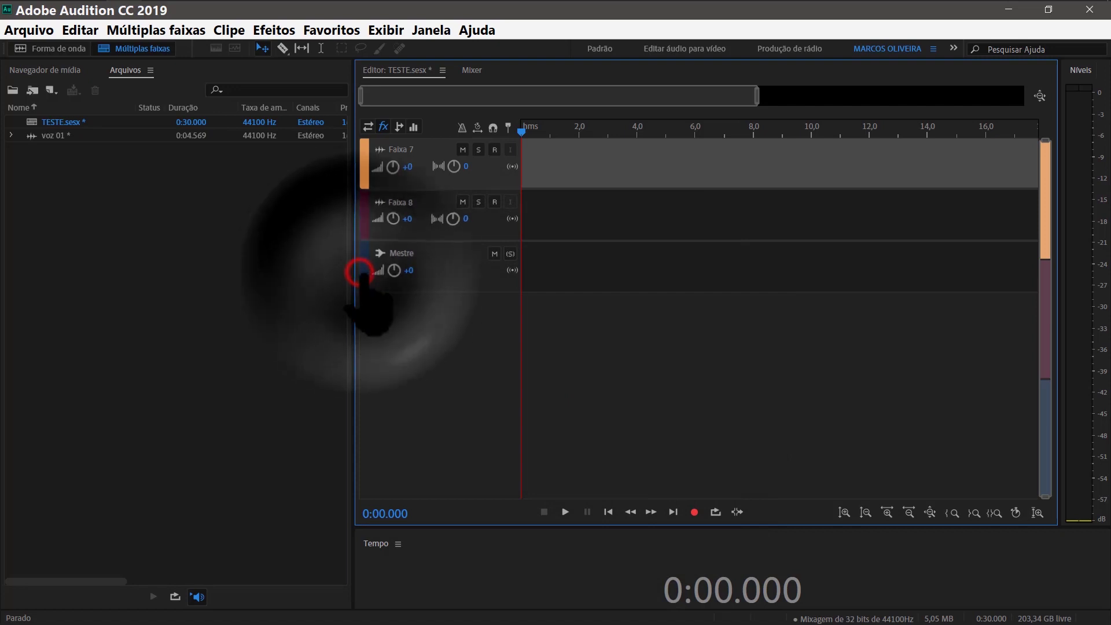
pyautogui.click(373, 285)
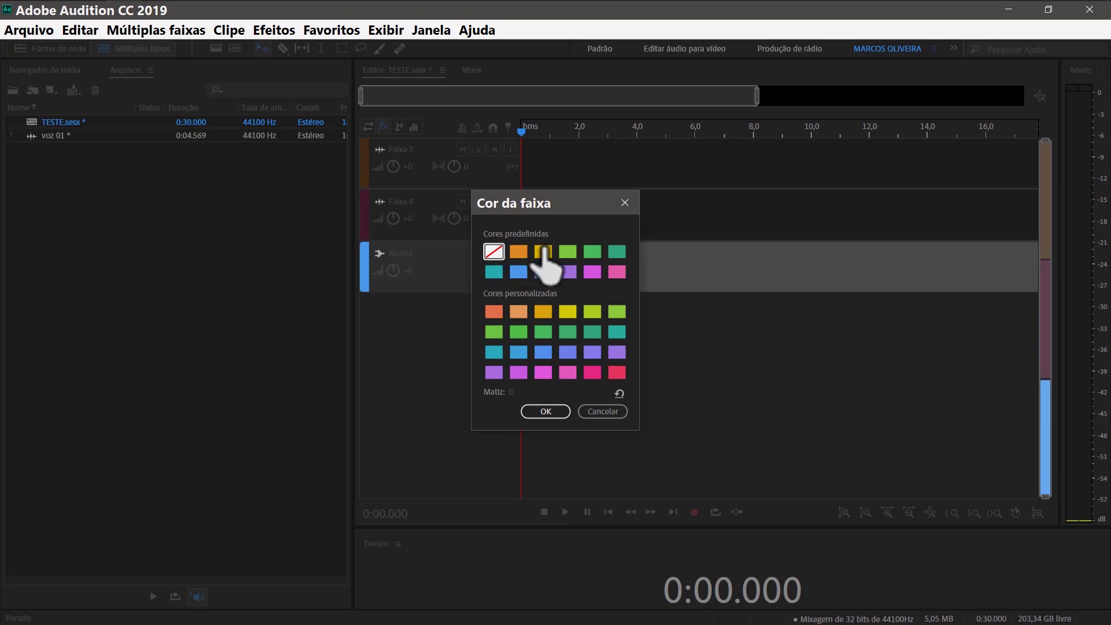
pyautogui.click(494, 271)
pyautogui.click(545, 410)
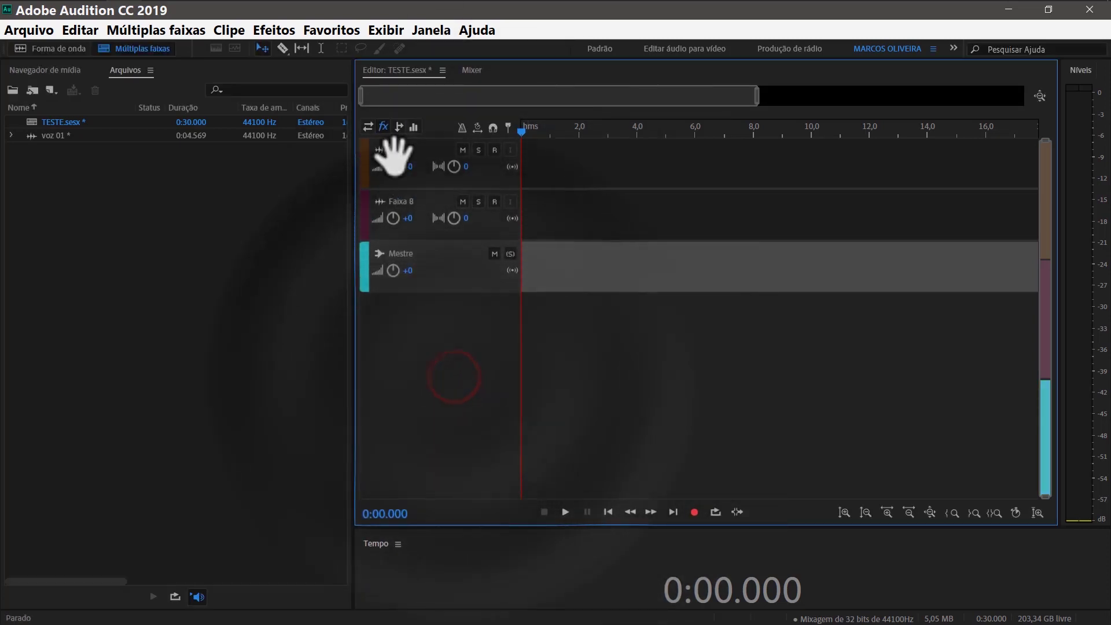
# - Select Faixa 7, Faixa 8 and Mestre in turn, and compare their colours in the multitrack editor and the mixer
pyautogui.click(363, 173)
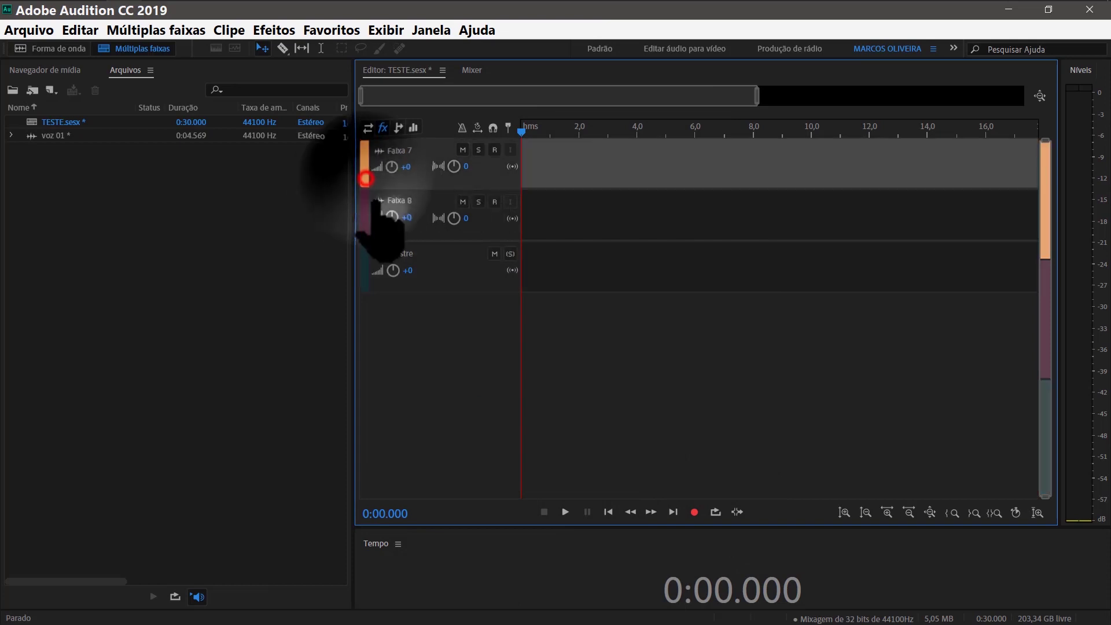
pyautogui.click(366, 209)
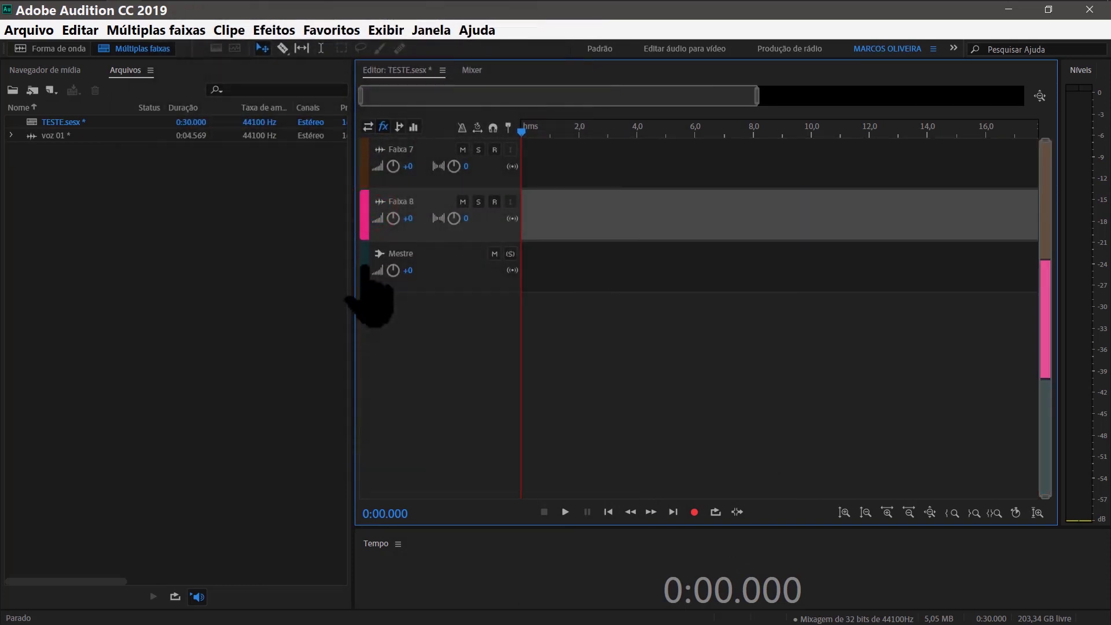
pyautogui.click(366, 271)
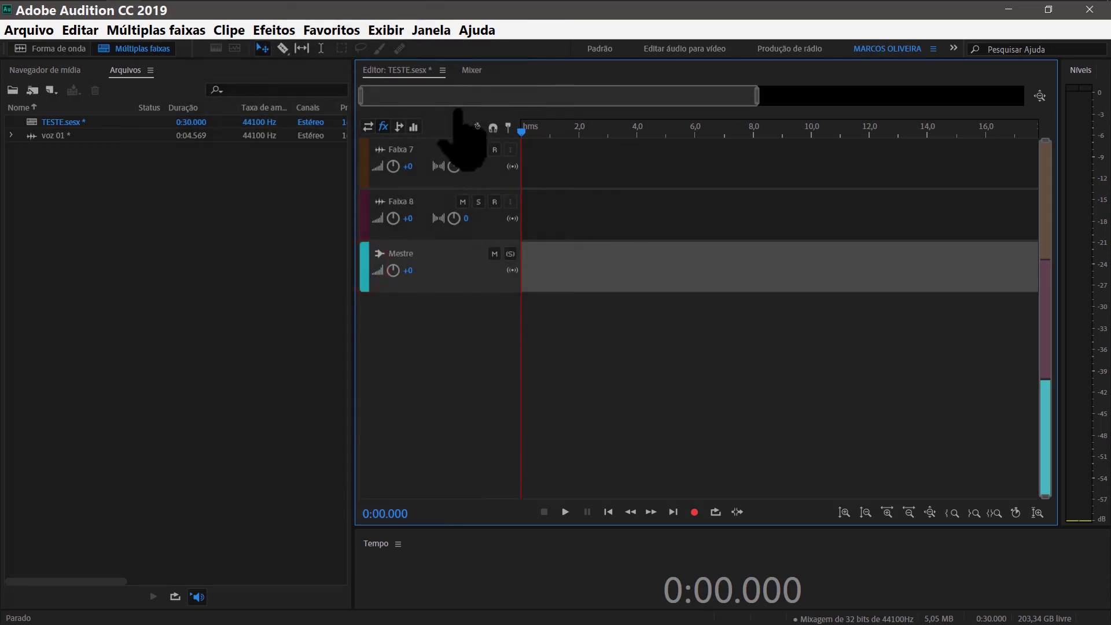
pyautogui.click(471, 70)
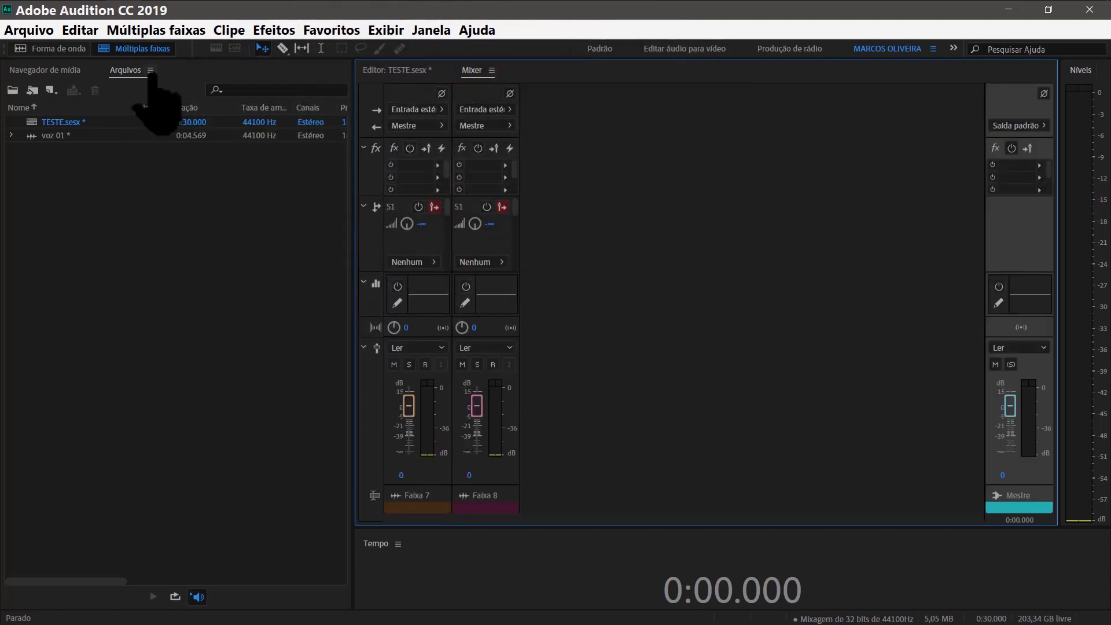
pyautogui.click(415, 70)
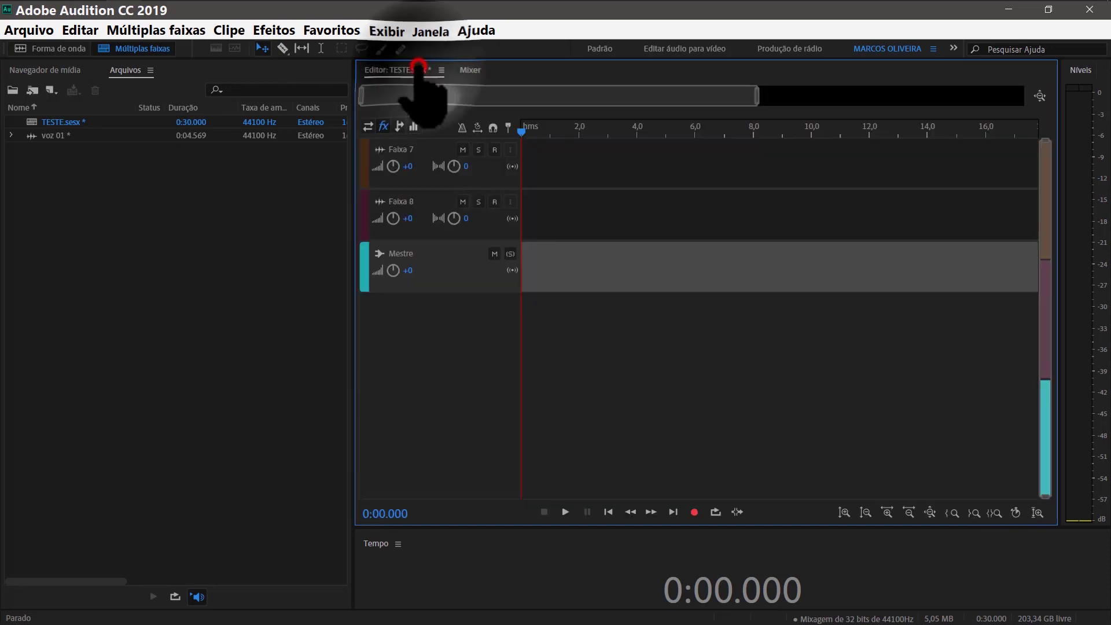
pyautogui.click(471, 70)
pyautogui.click(416, 70)
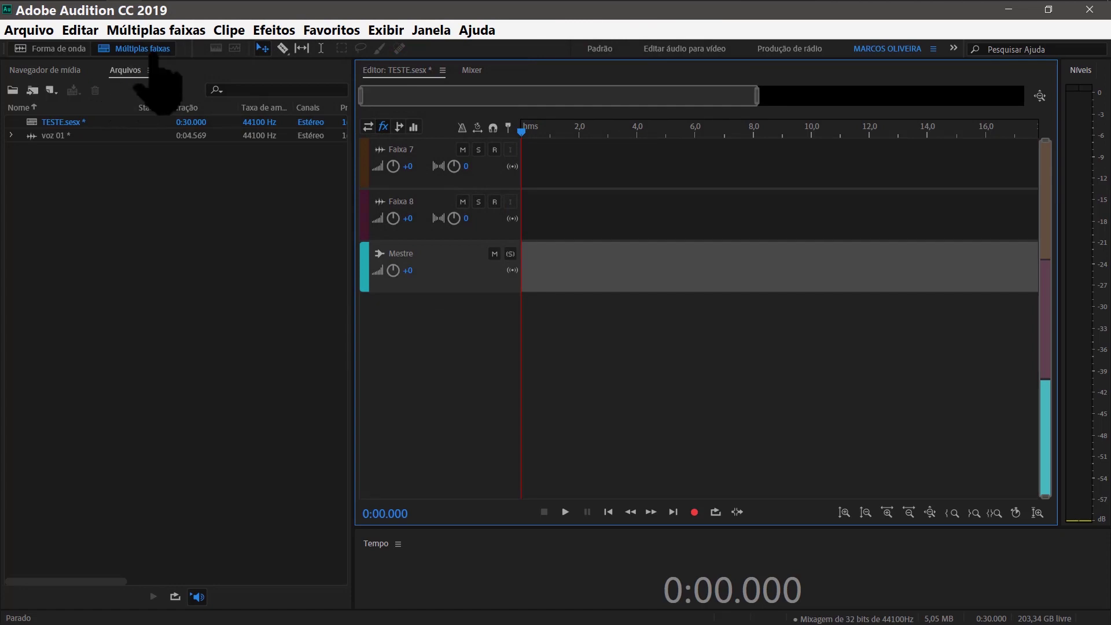
# - Save the current panel layout as a new workspace named espaço multipista
pyautogui.click(431, 29)
pyautogui.moveTo(517, 22)
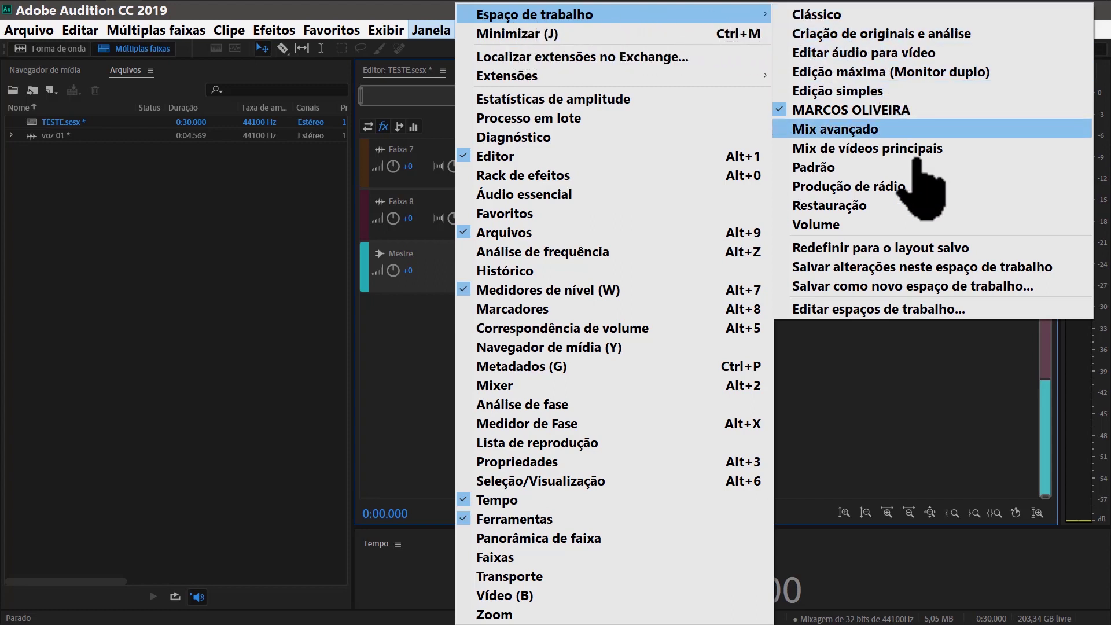
pyautogui.click(958, 285)
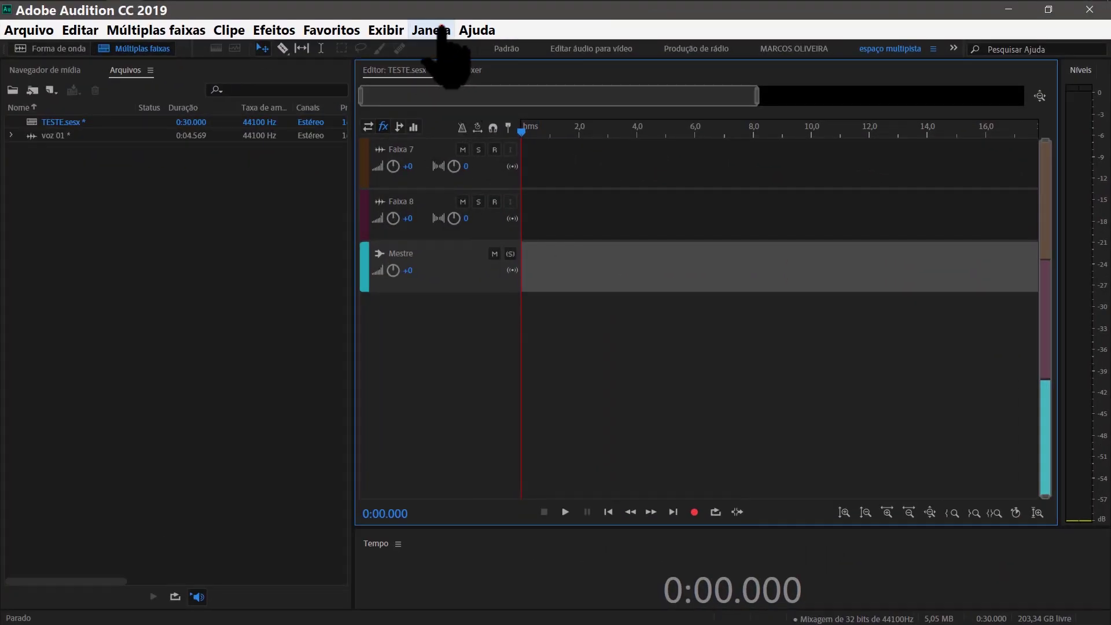
# - Look over the list of available panels and the media browser's contents, ending on the files list
pyautogui.click(442, 29)
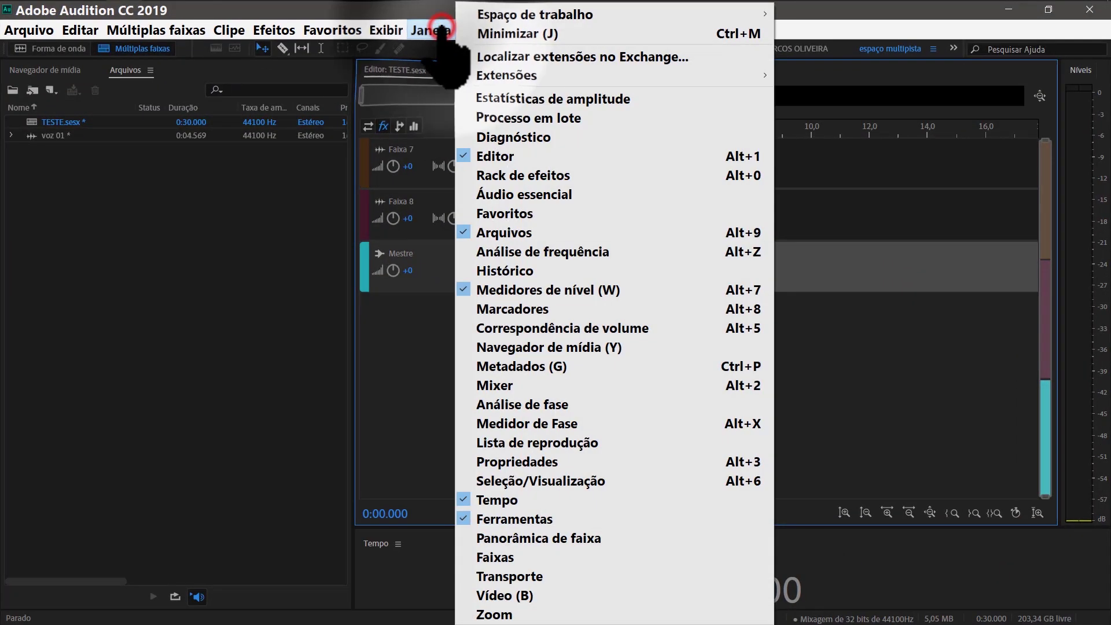
pyautogui.moveTo(505, 17)
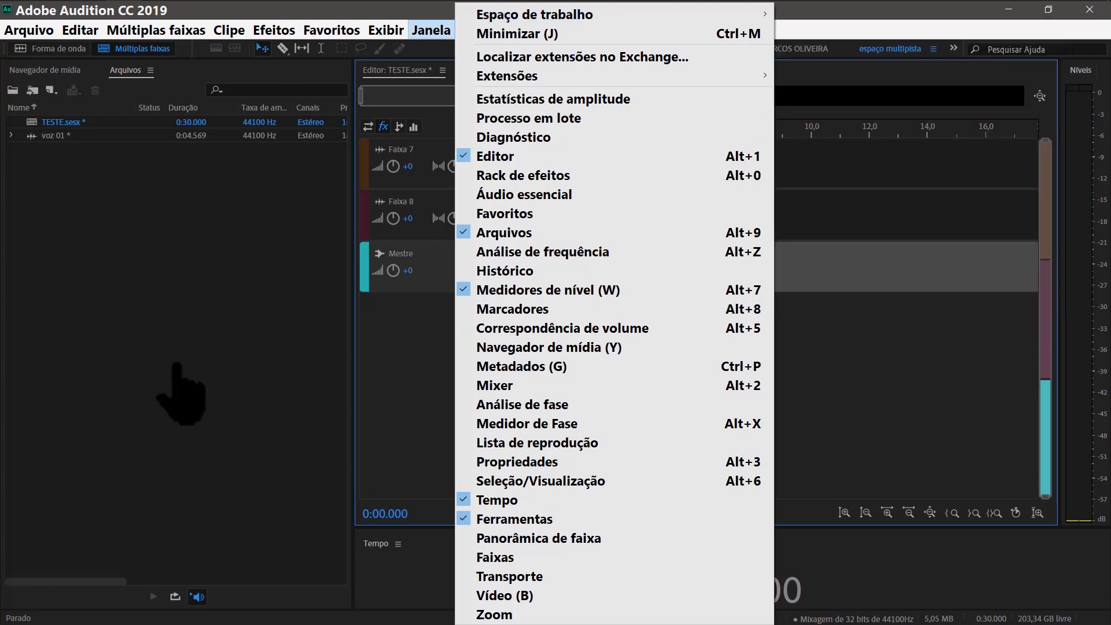
pyautogui.click(143, 346)
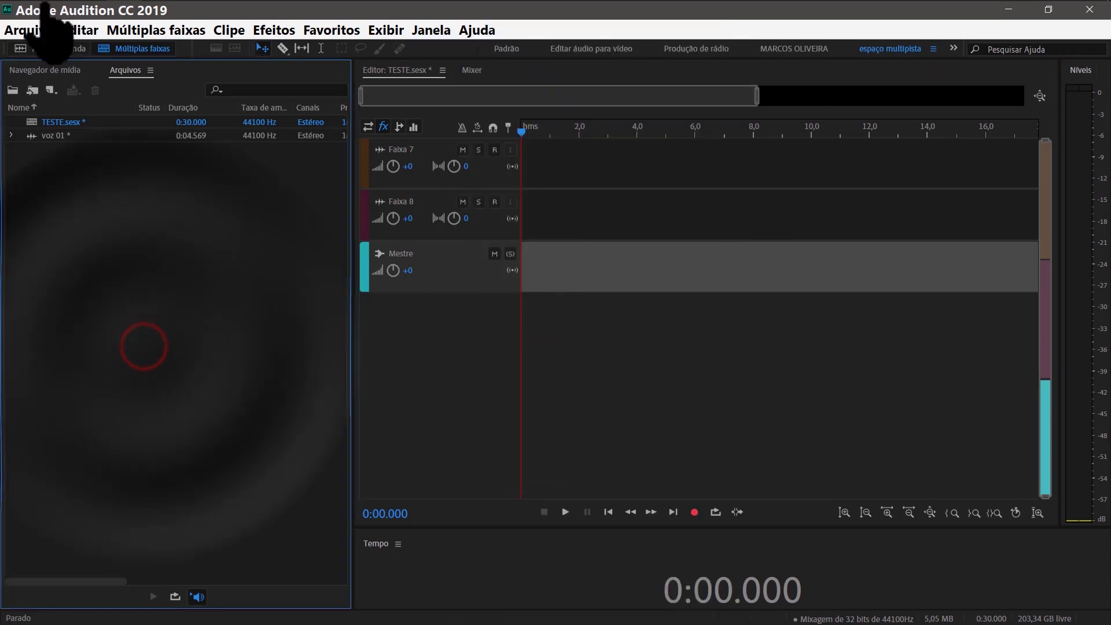
pyautogui.click(70, 70)
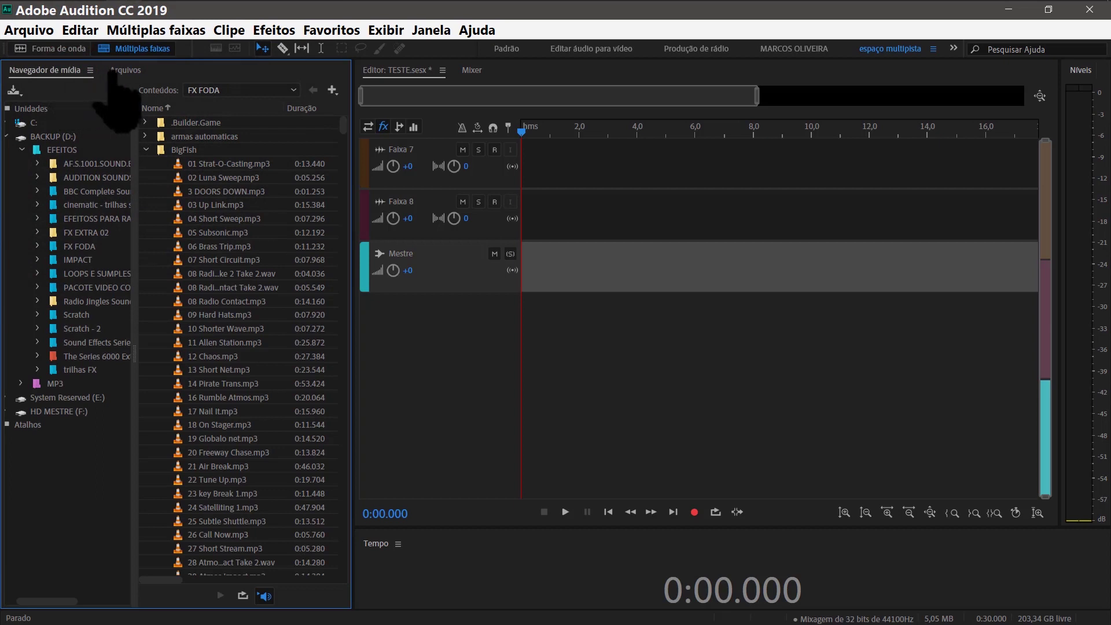
pyautogui.click(119, 71)
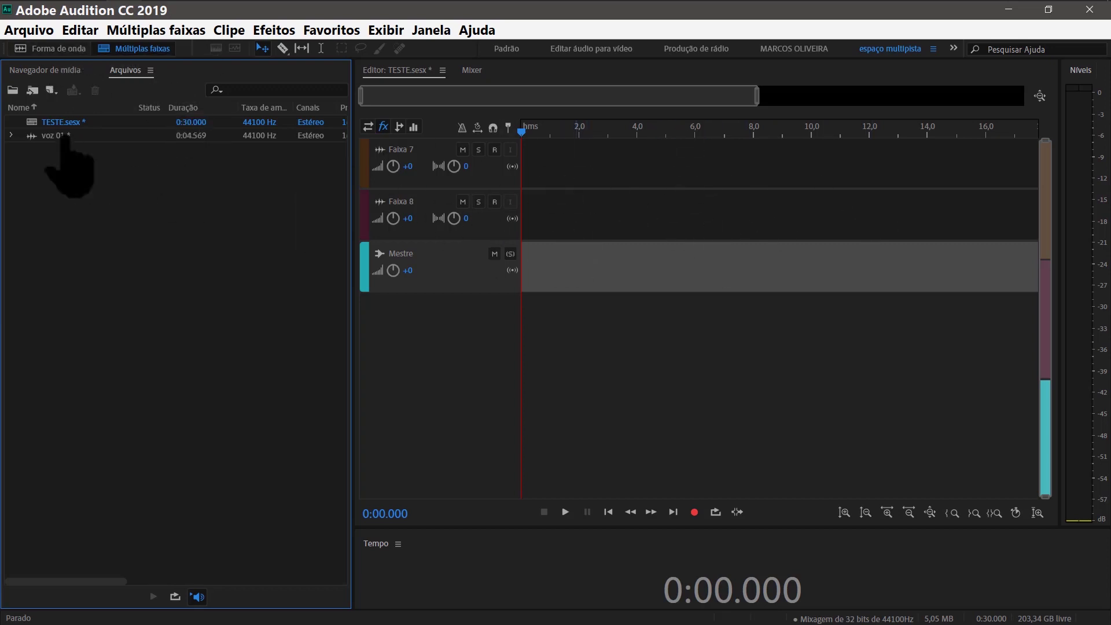
# - Switch to the waveform editor showing voz 01, and check which panels can be displayed there
pyautogui.click(39, 48)
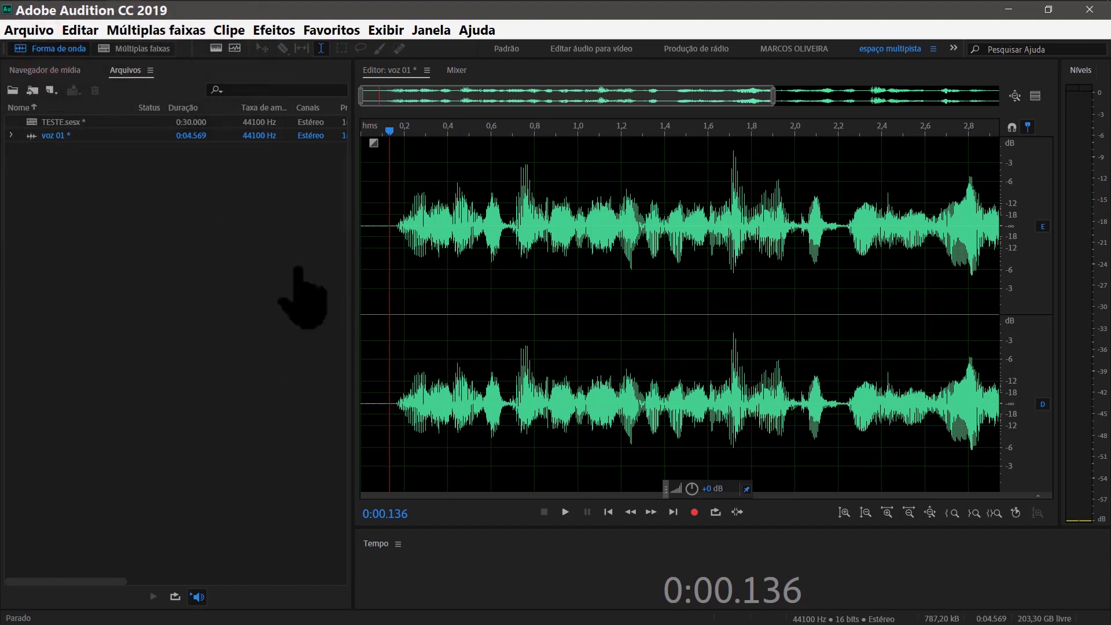
pyautogui.click(193, 74)
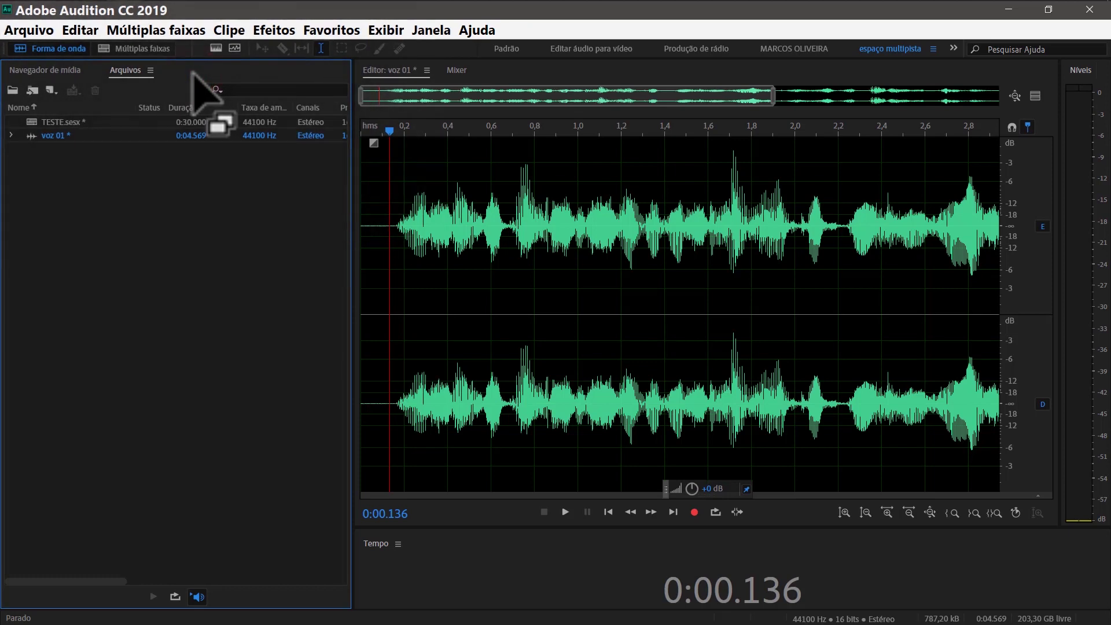
pyautogui.click(202, 189)
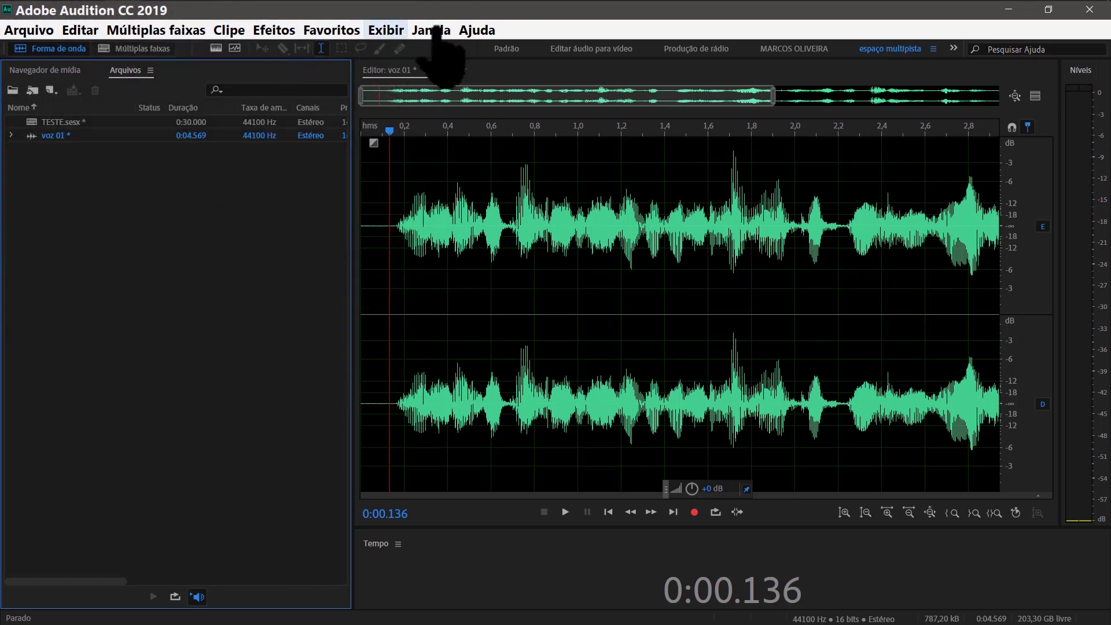
pyautogui.click(439, 30)
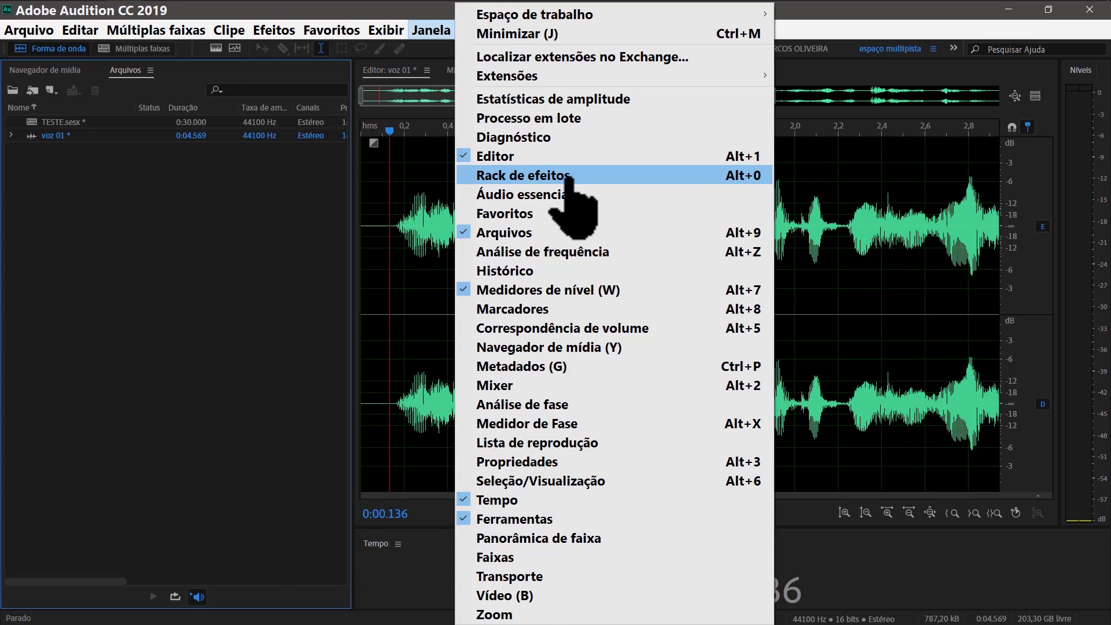
pyautogui.click(204, 305)
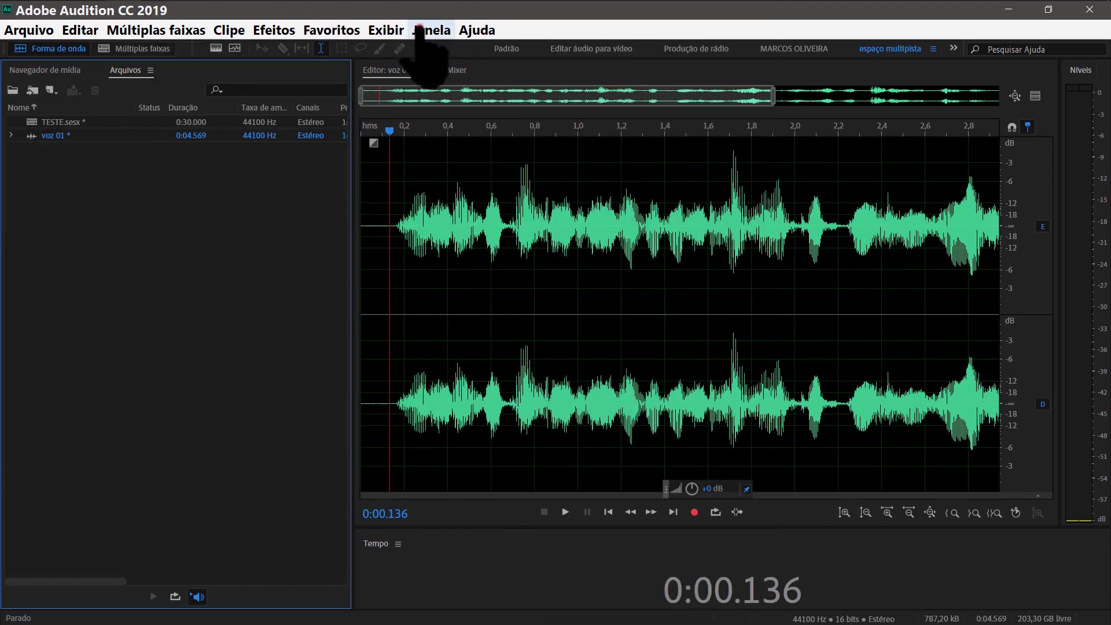
# - Add the Rack de efeitos panel to the layout beside the files list, and compare the two
pyautogui.click(420, 26)
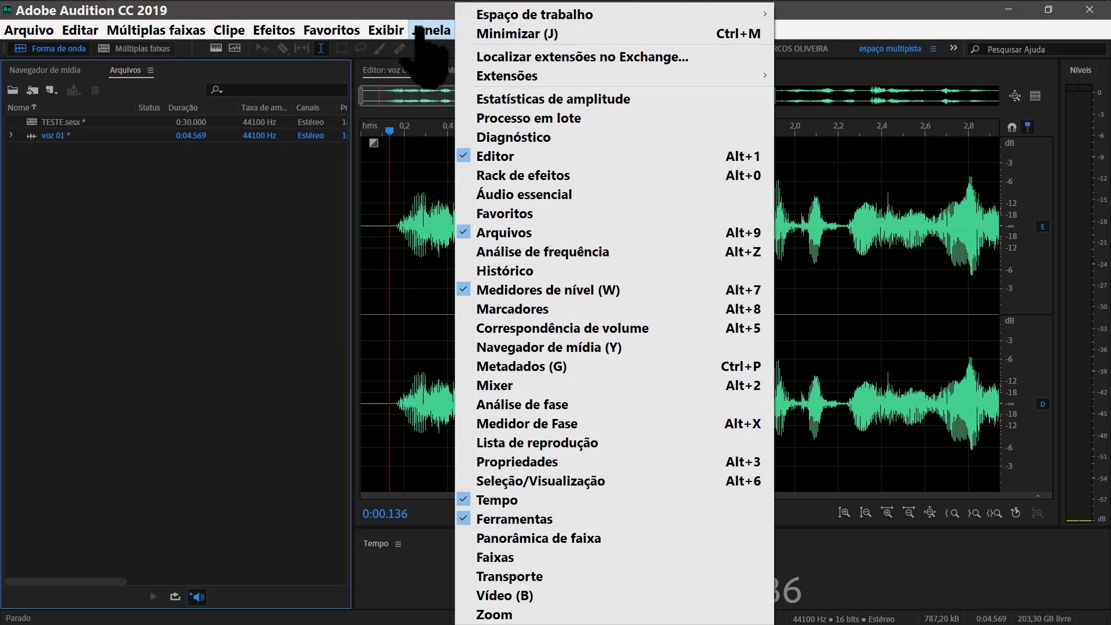
pyautogui.click(540, 175)
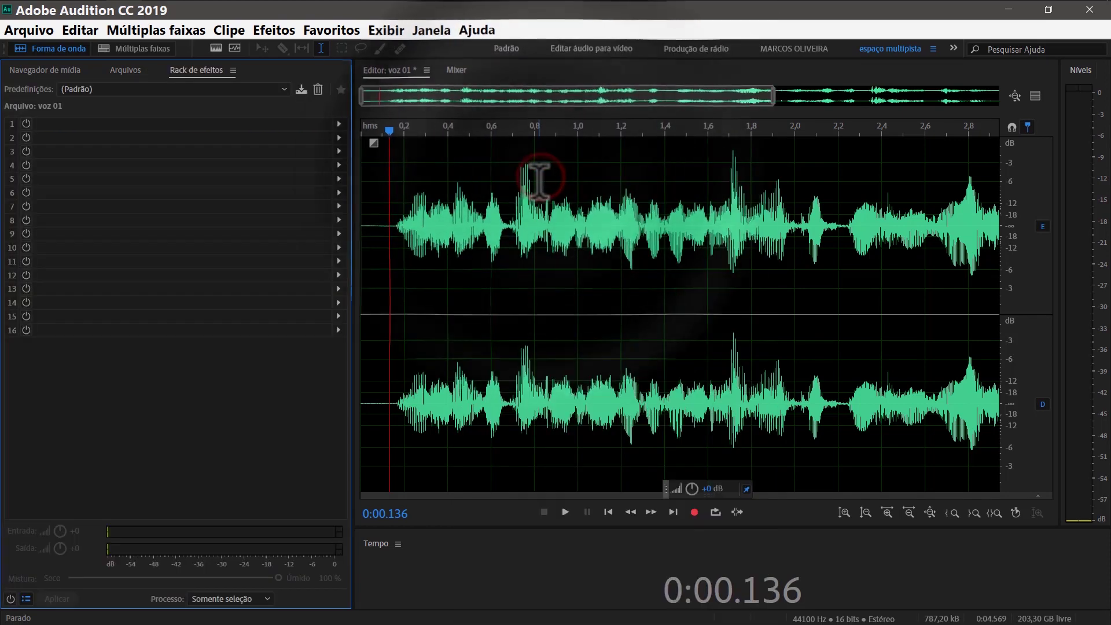
pyautogui.moveTo(198, 69)
pyautogui.mouseDown()
pyautogui.moveTo(202, 119)
pyautogui.moveTo(250, 168)
pyautogui.moveTo(514, 240)
pyautogui.moveTo(268, 228)
pyautogui.moveTo(360, 272)
pyautogui.moveTo(572, 438)
pyautogui.moveTo(551, 551)
pyautogui.moveTo(519, 582)
pyautogui.moveTo(255, 546)
pyautogui.moveTo(220, 397)
pyautogui.moveTo(218, 112)
pyautogui.moveTo(512, 70)
pyautogui.moveTo(571, 87)
pyautogui.moveTo(323, 111)
pyautogui.moveTo(209, 74)
pyautogui.moveTo(286, 74)
pyautogui.moveTo(206, 74)
pyautogui.mouseUp()
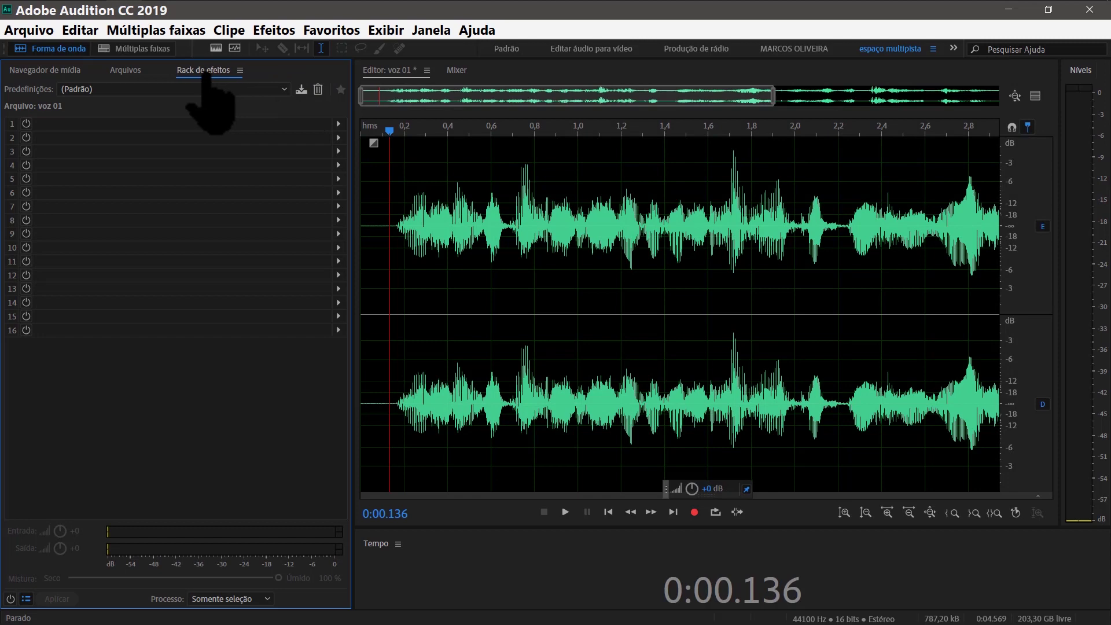
pyautogui.click(139, 65)
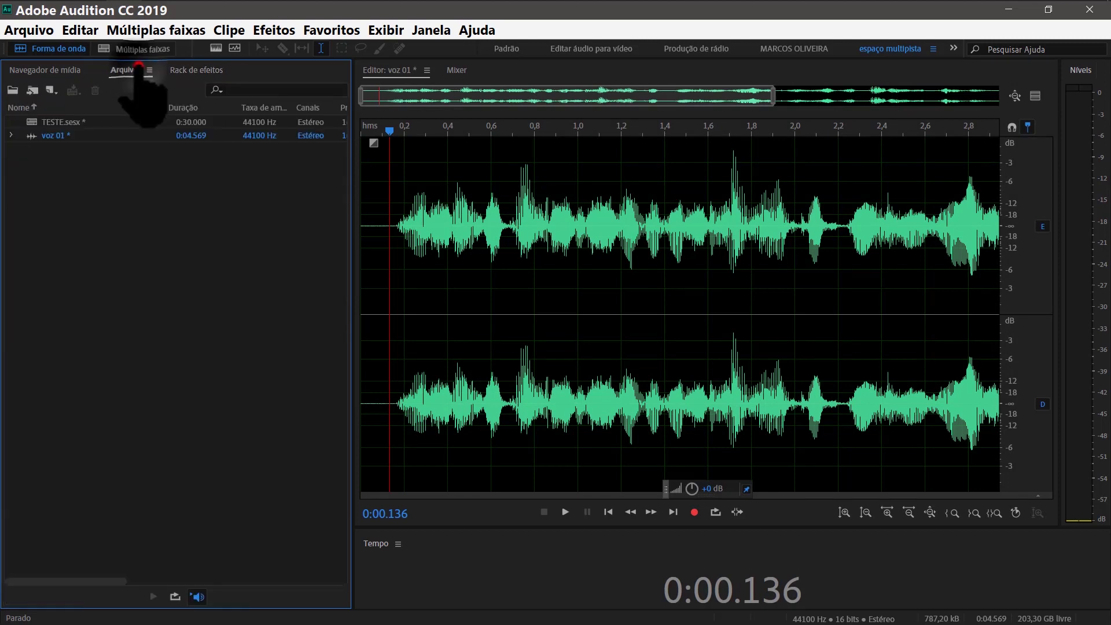
pyautogui.click(182, 70)
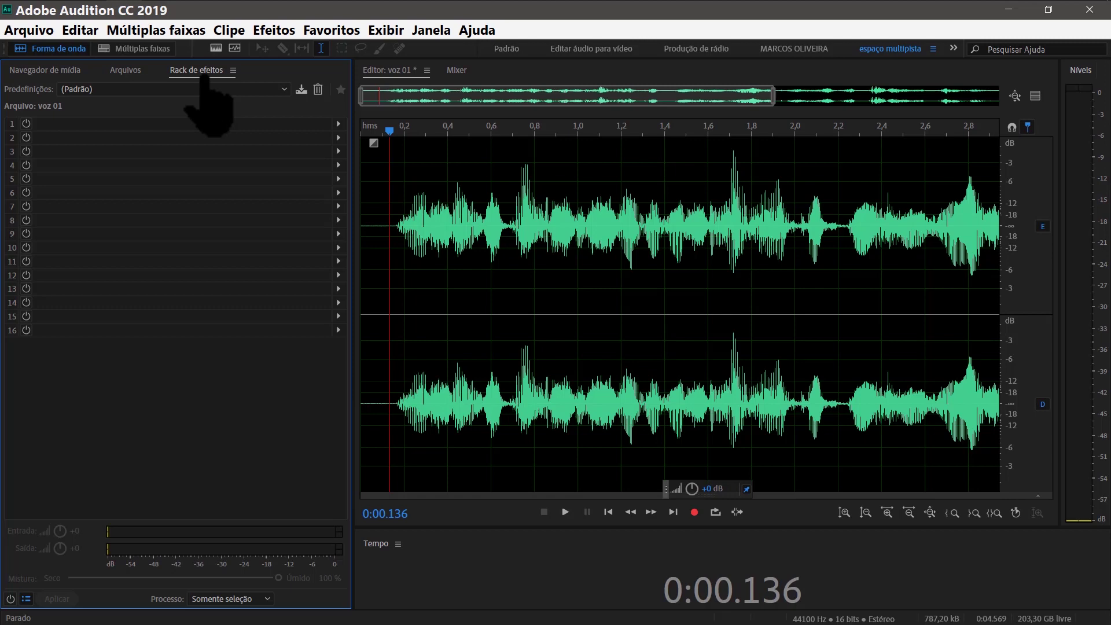
# - Save the changed panel layout to the espaço multipista workspace, and check the list of displayed panels
pyautogui.click(431, 30)
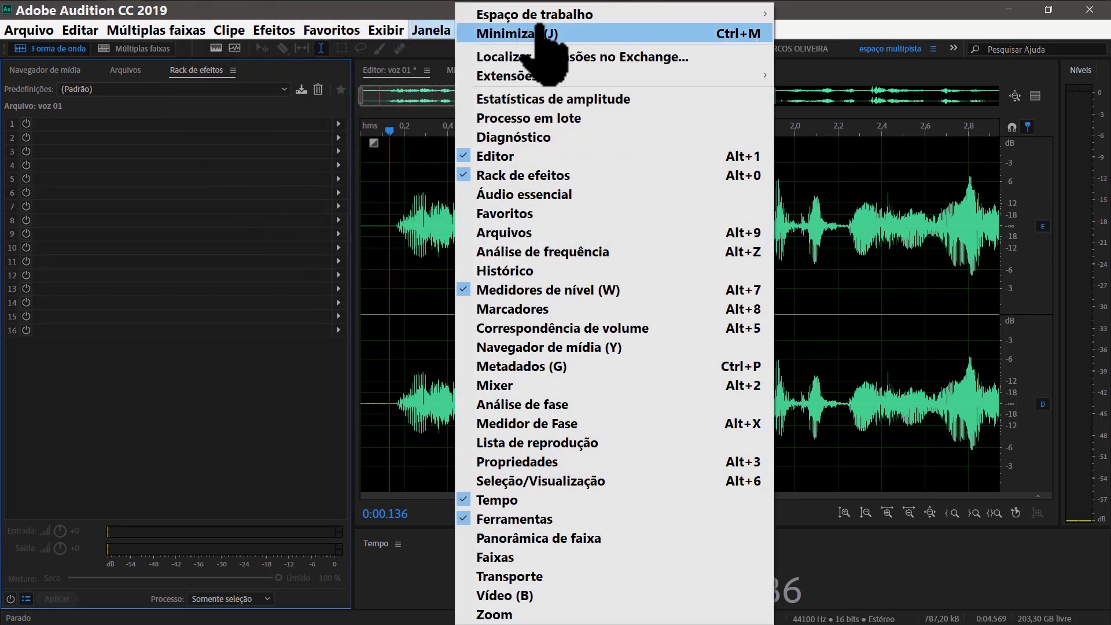
pyautogui.moveTo(564, 16)
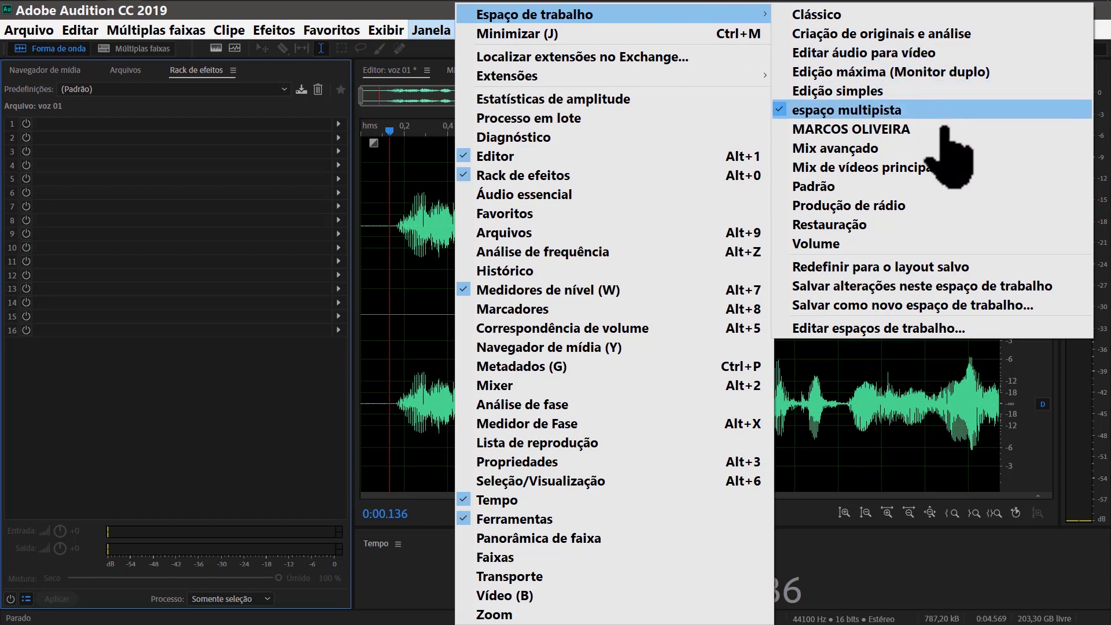
pyautogui.click(1016, 287)
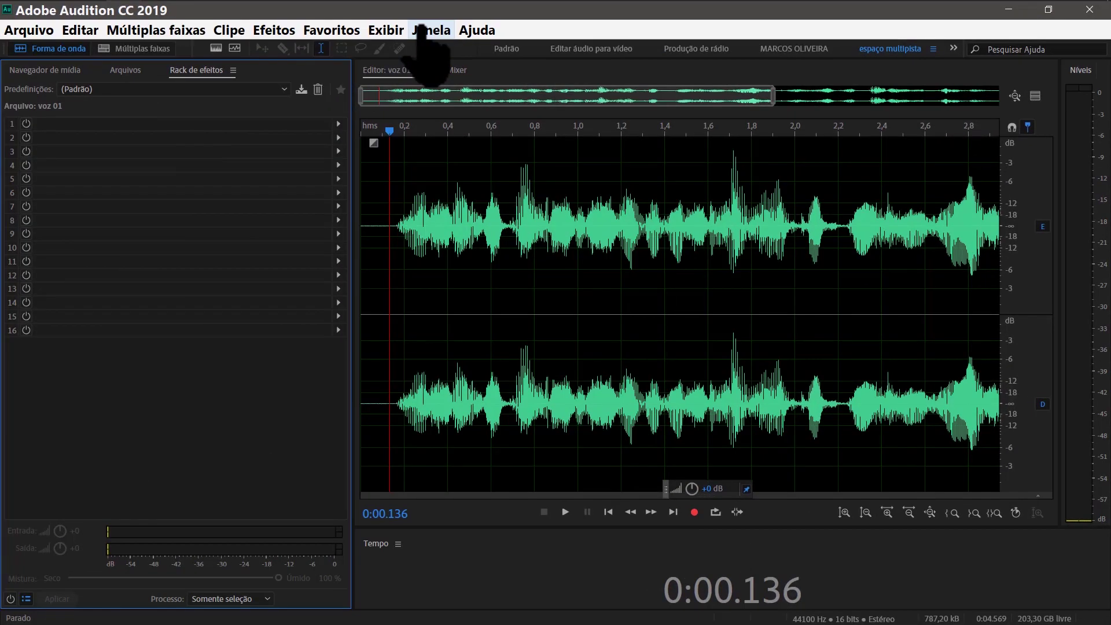
pyautogui.click(425, 30)
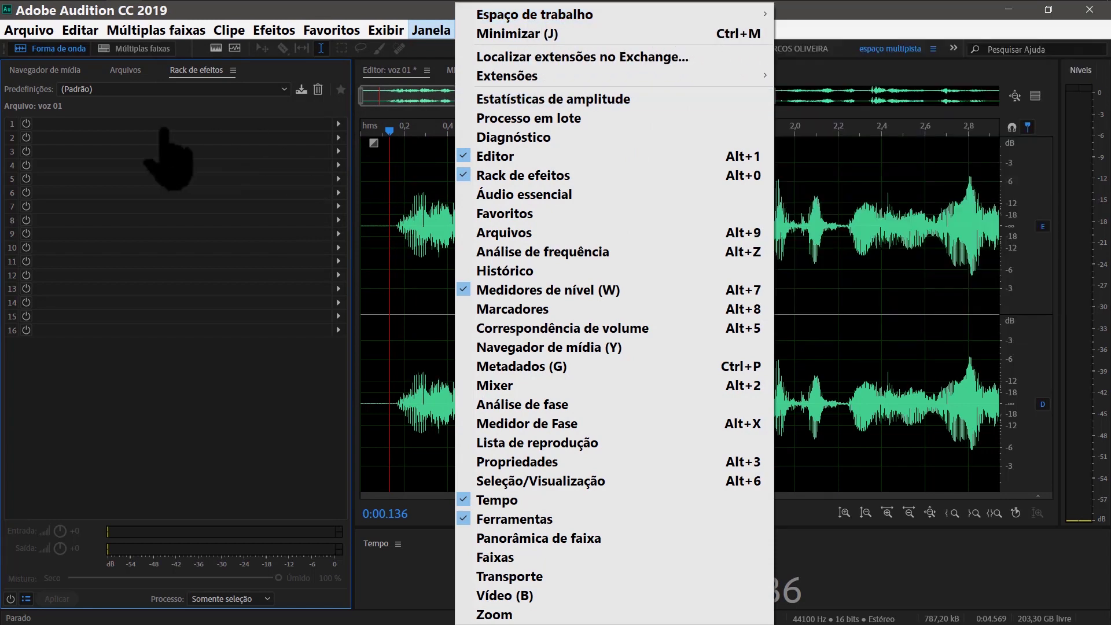
pyautogui.click(206, 70)
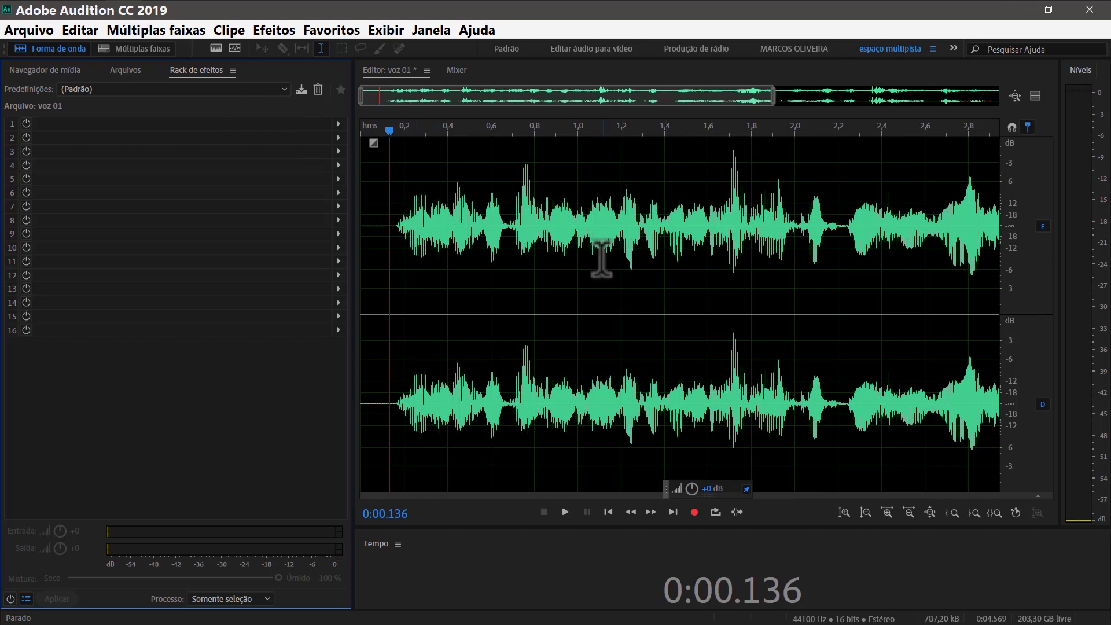
# - In the multitrack session, place voz 01 at the start of Faixa 7 and play the clip back
pyautogui.click(129, 48)
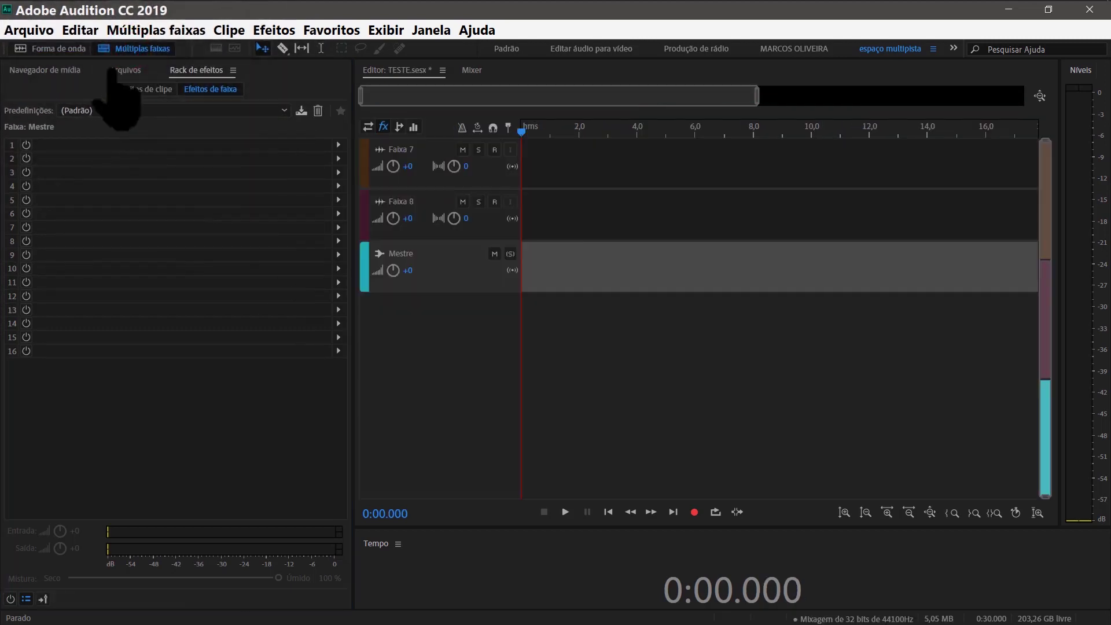
pyautogui.click(122, 70)
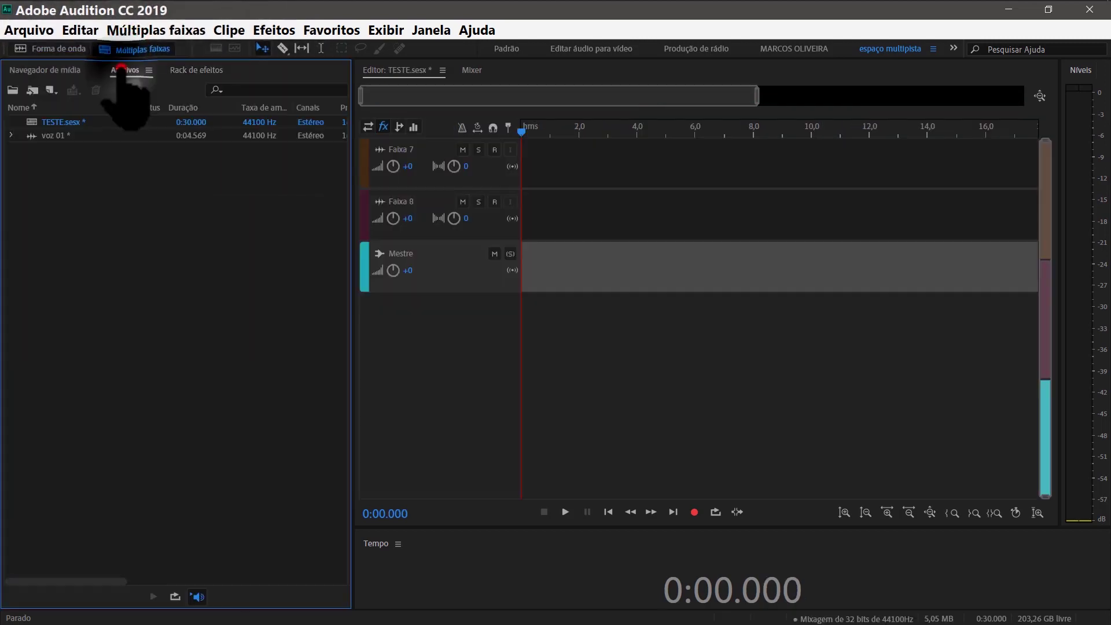
pyautogui.click(84, 137)
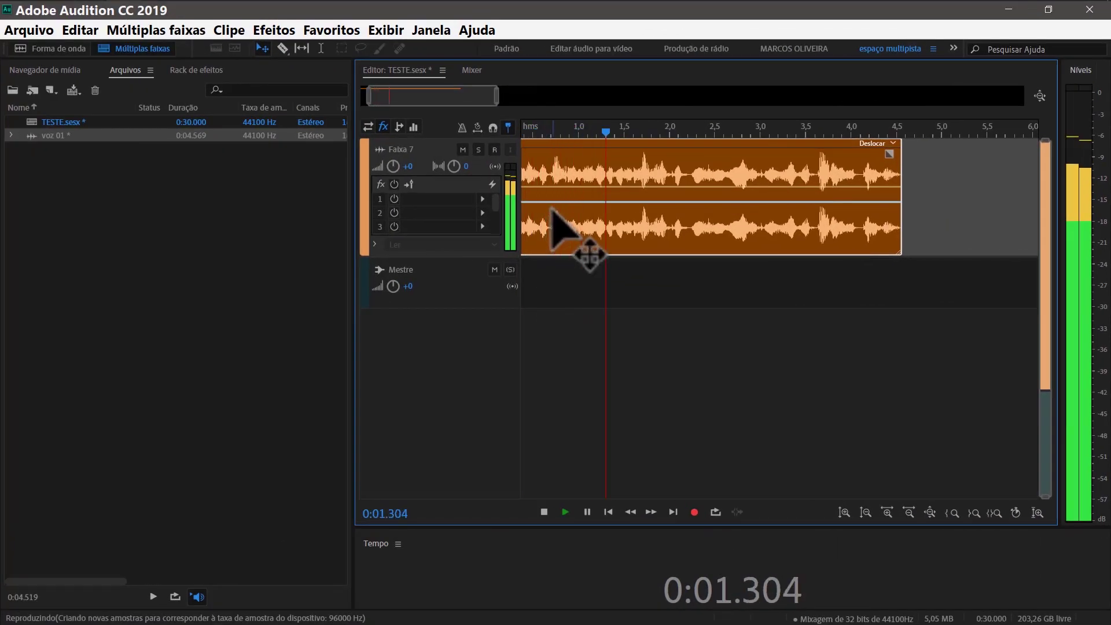
pyautogui.scroll(-2, 567, 231)
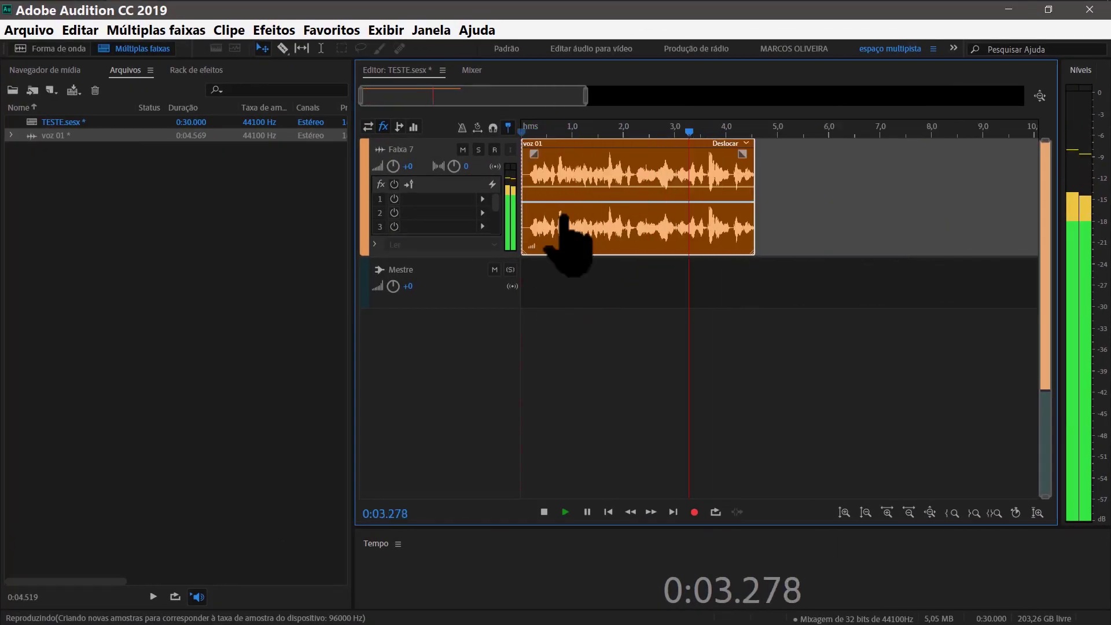
pyautogui.press('space')
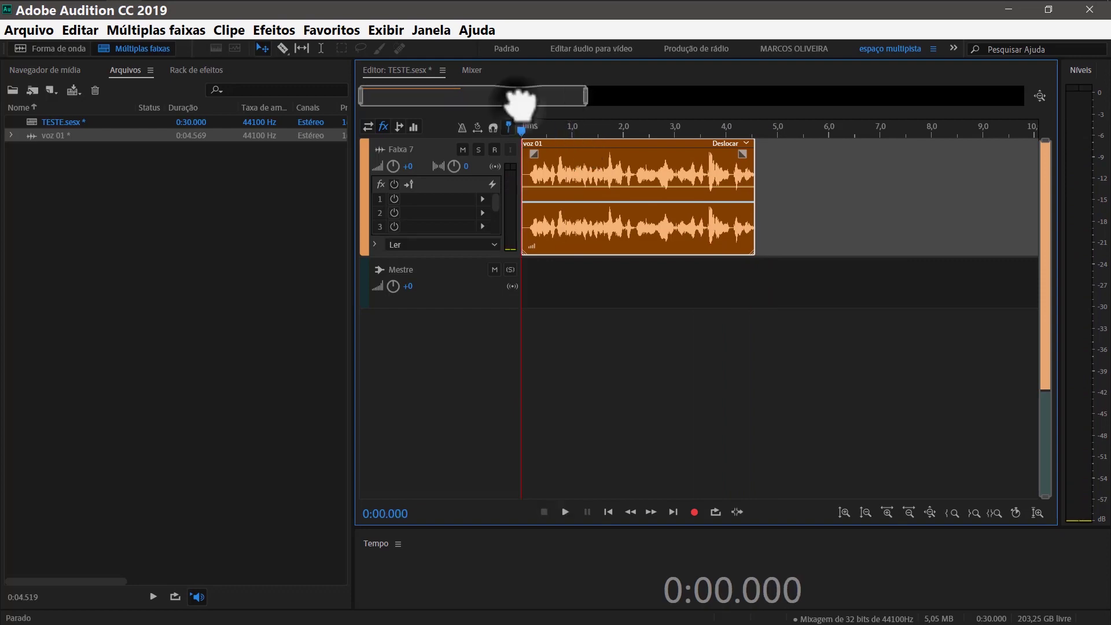
pyautogui.moveTo(518, 104); pyautogui.dragTo(412, 99)
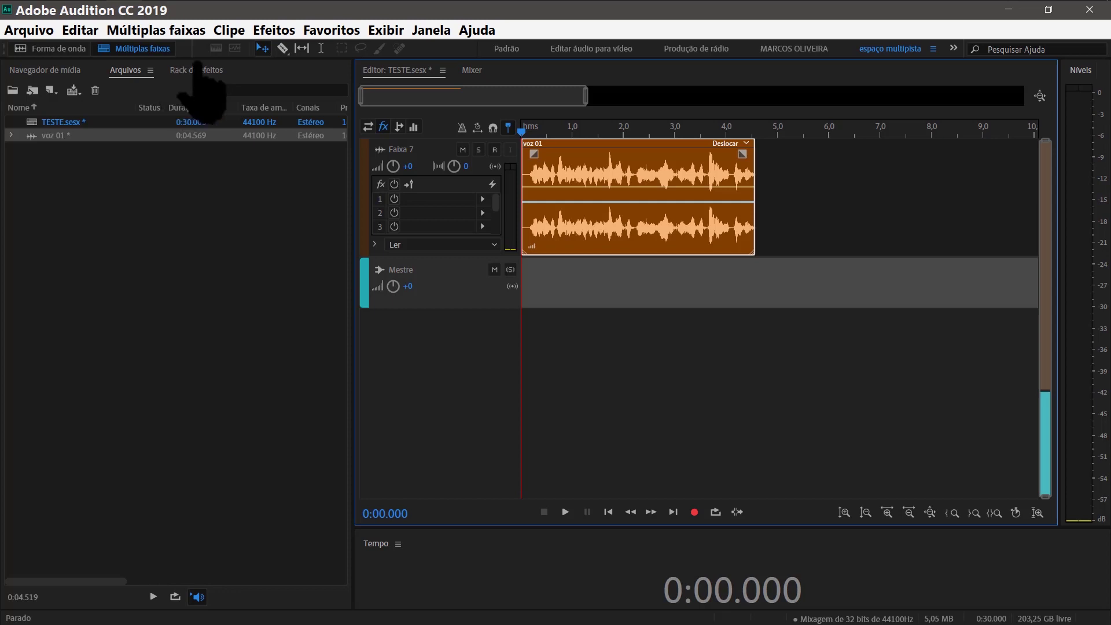
# - Compare the effects rack in the multitrack and waveform editors, ending on the multitrack session
pyautogui.click(184, 70)
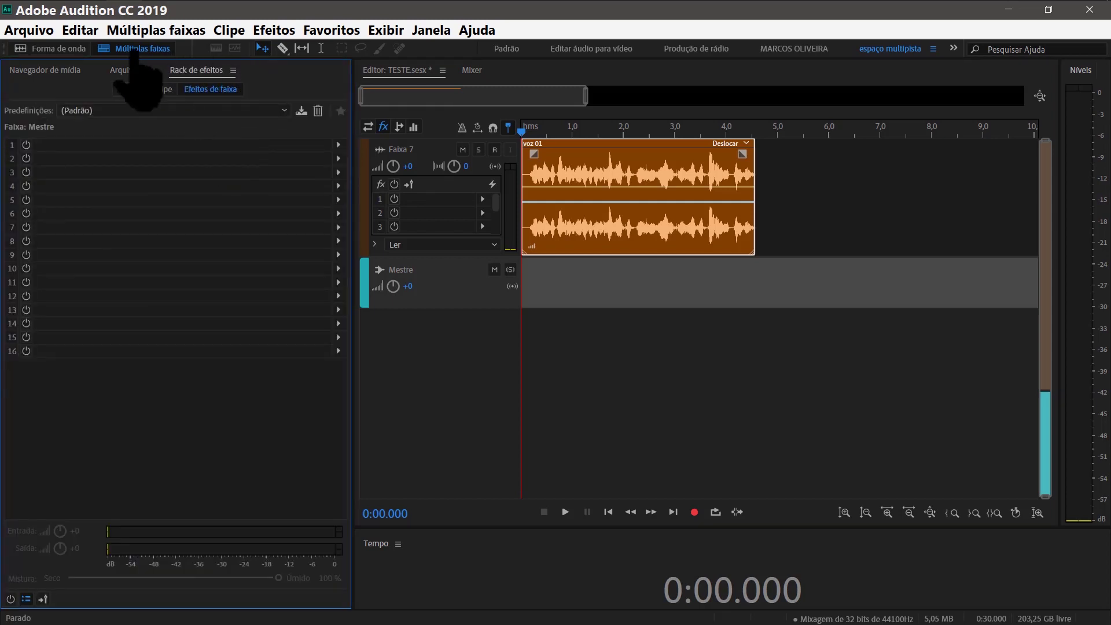
pyautogui.click(65, 48)
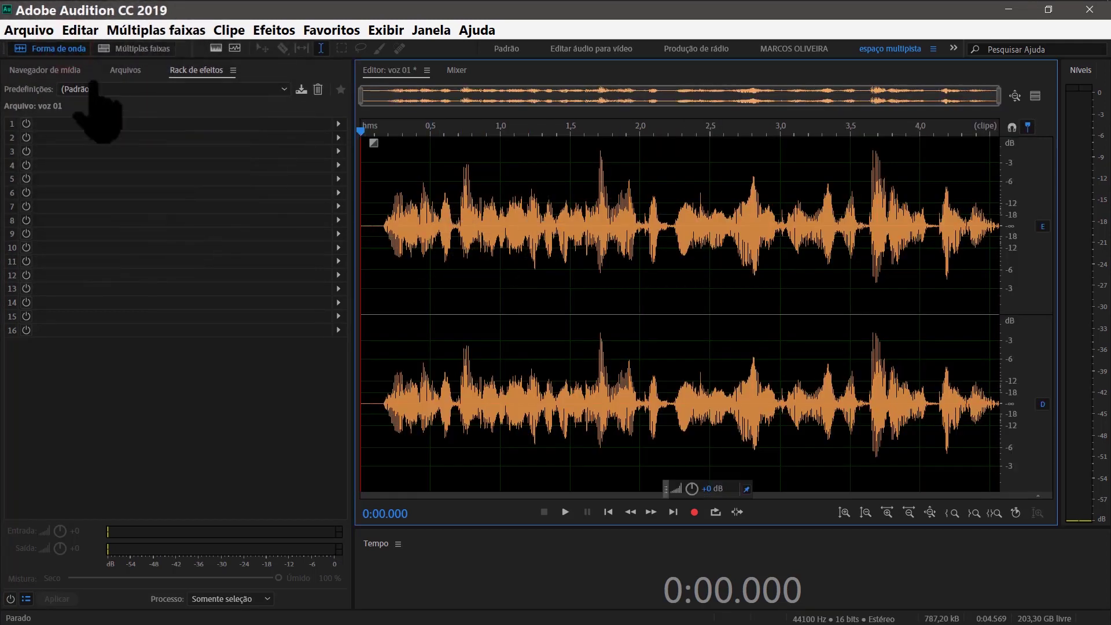
pyautogui.click(140, 49)
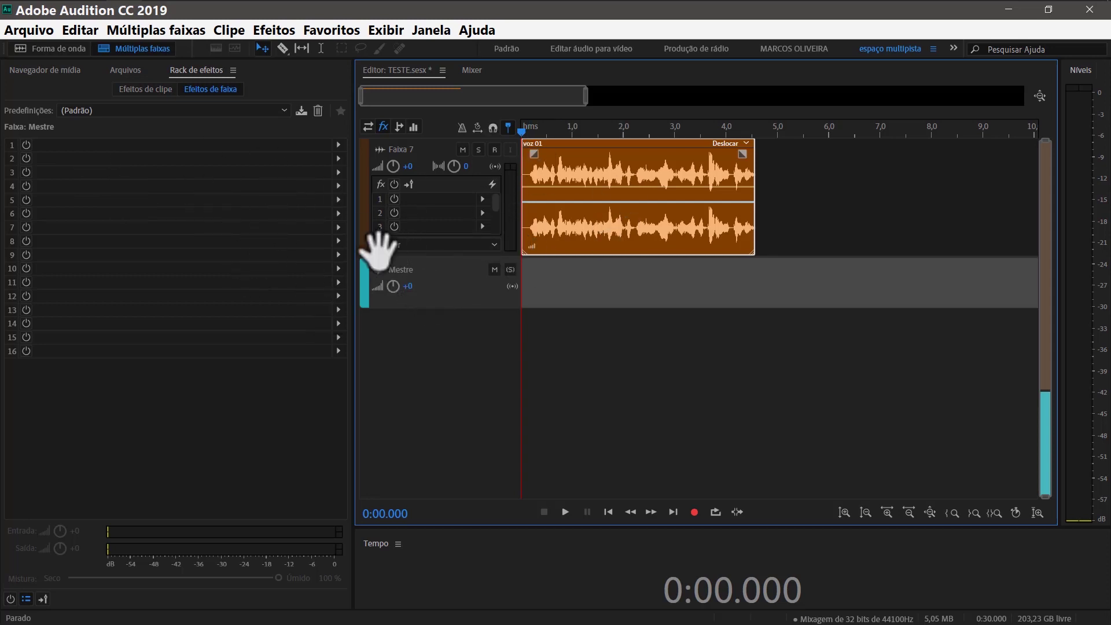
# - Increase Faixa 7's height, select the track, and compare its input/output controls with its effect slots
pyautogui.moveTo(371, 257); pyautogui.dragTo(371, 318)
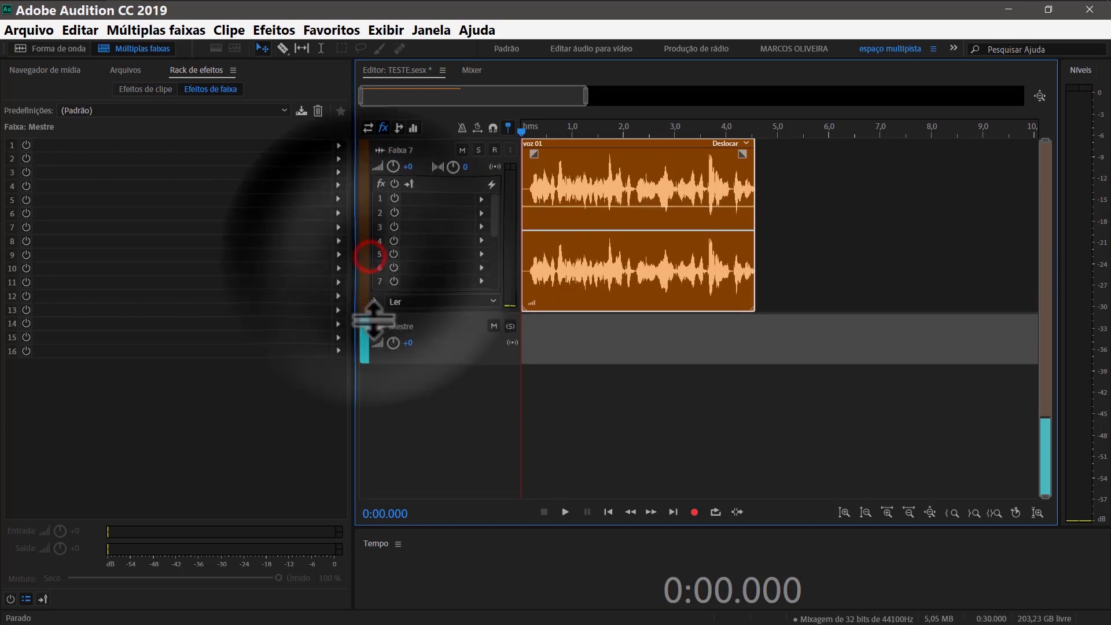
pyautogui.click(200, 69)
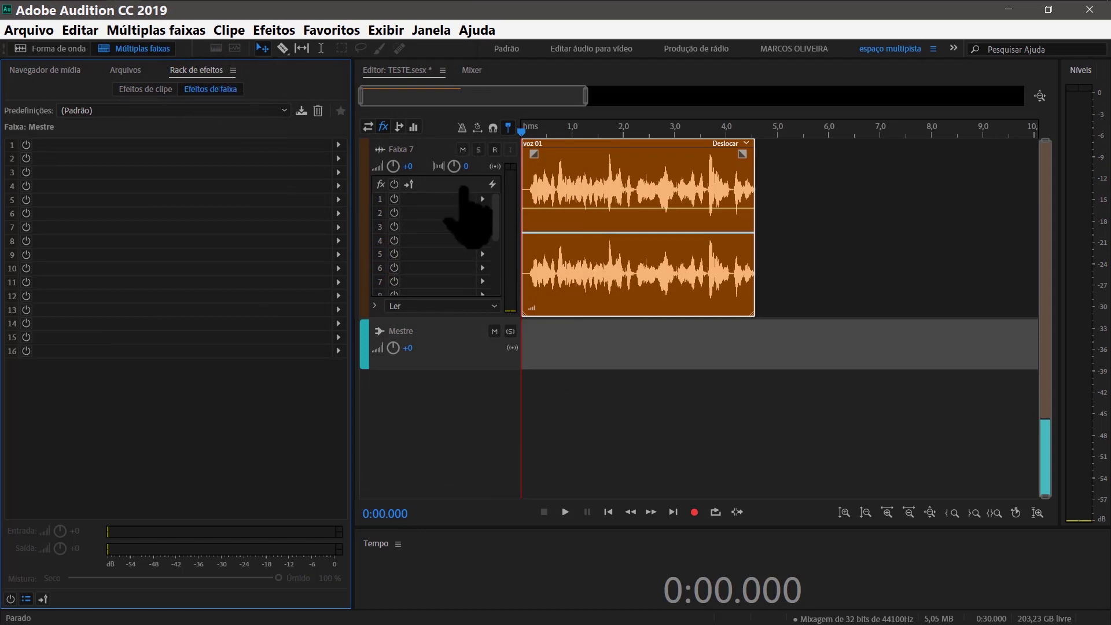
pyautogui.click(364, 165)
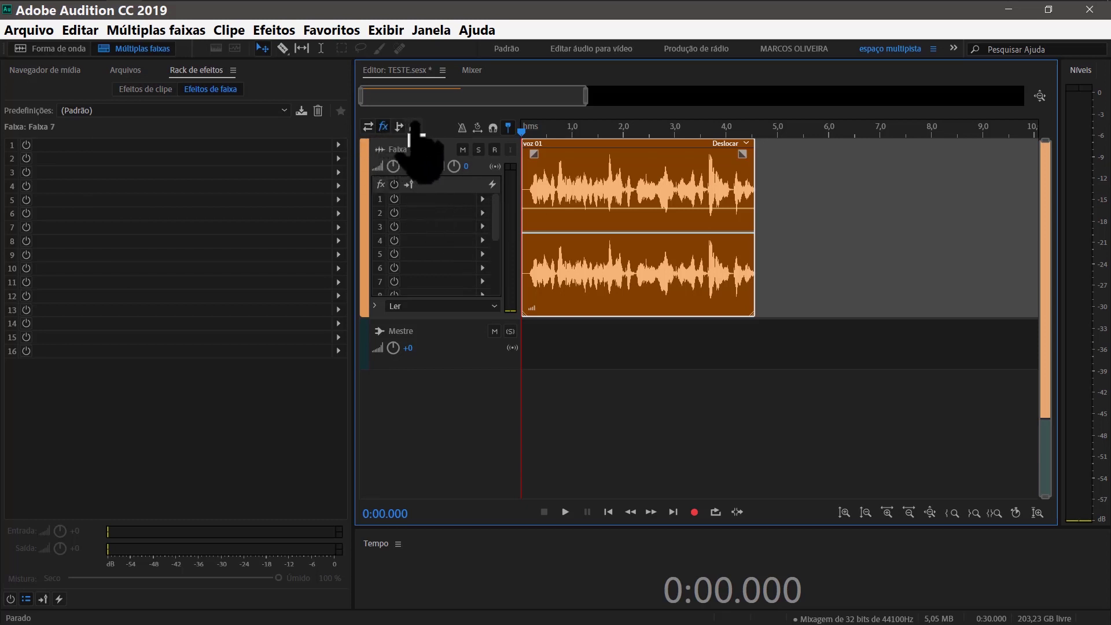
pyautogui.click(368, 127)
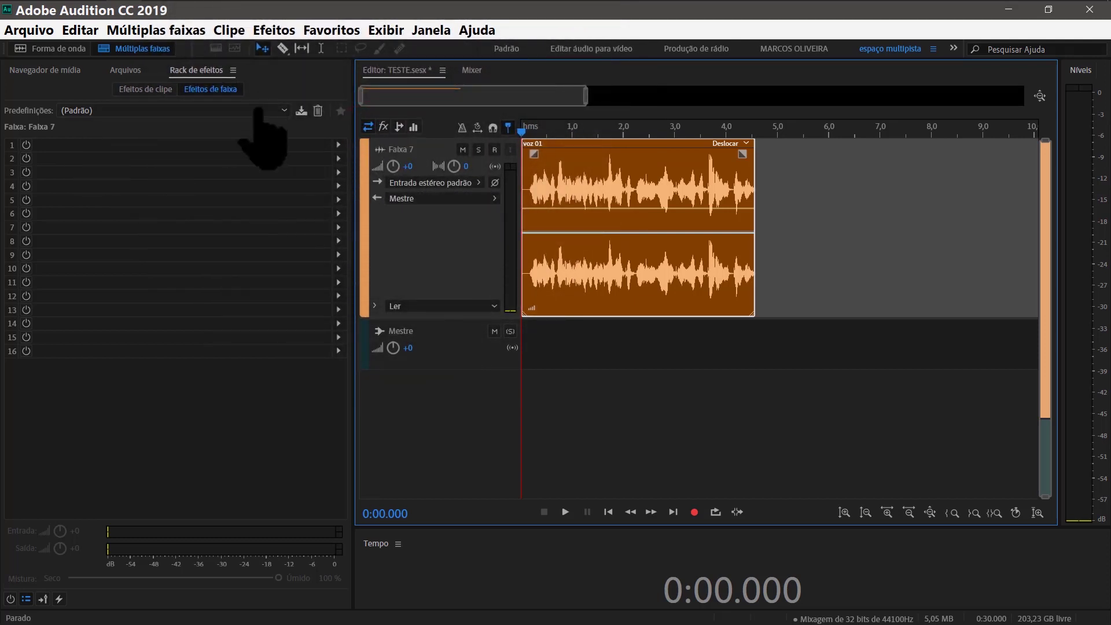
pyautogui.click(383, 127)
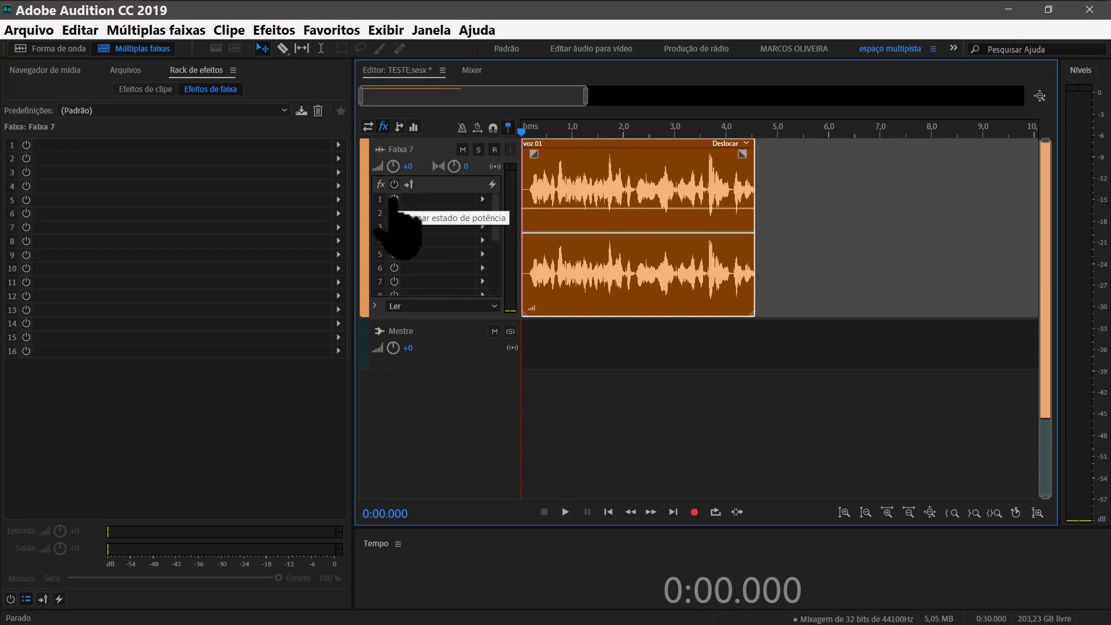
# - Insert Equalizador gráfico (20 faixas) in Faixa 7's first effect slot, then close its settings window
pyautogui.click(482, 198)
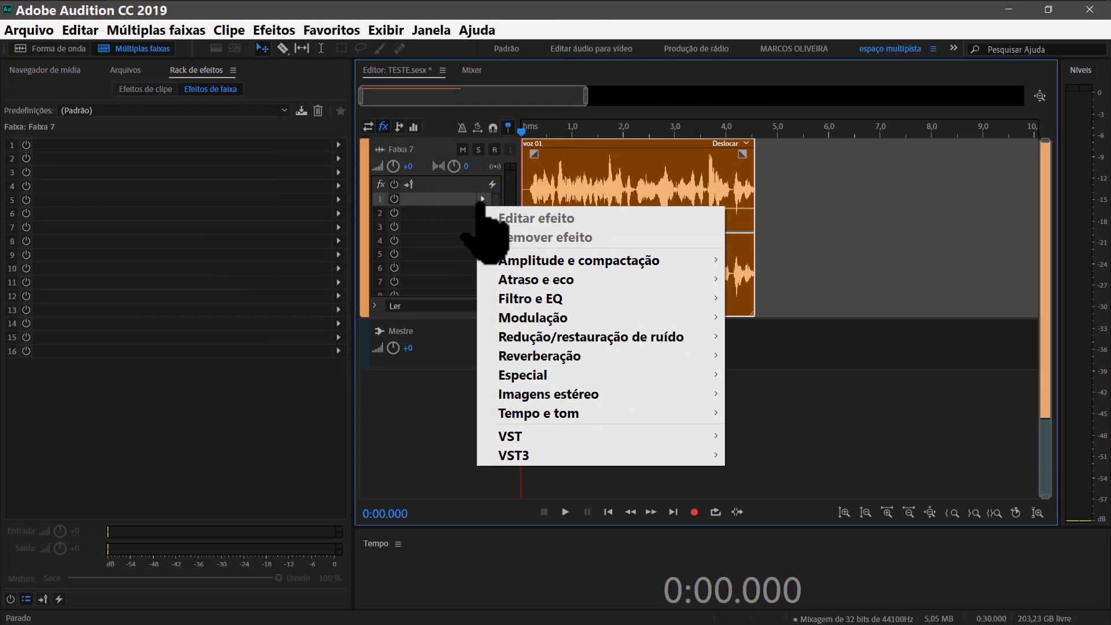
pyautogui.moveTo(542, 282)
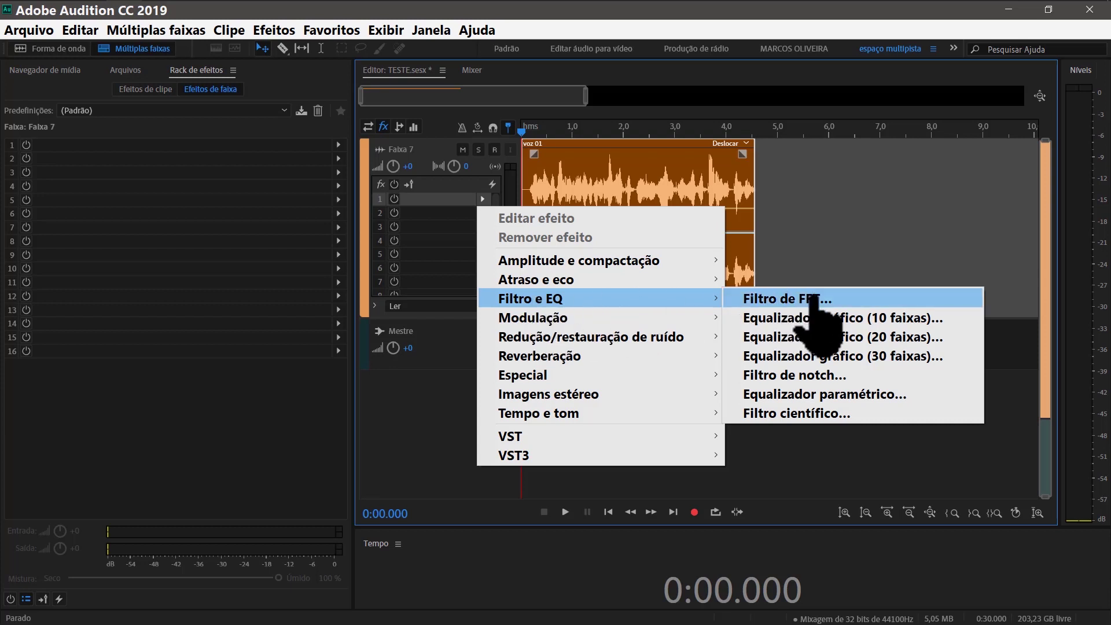
pyautogui.click(874, 338)
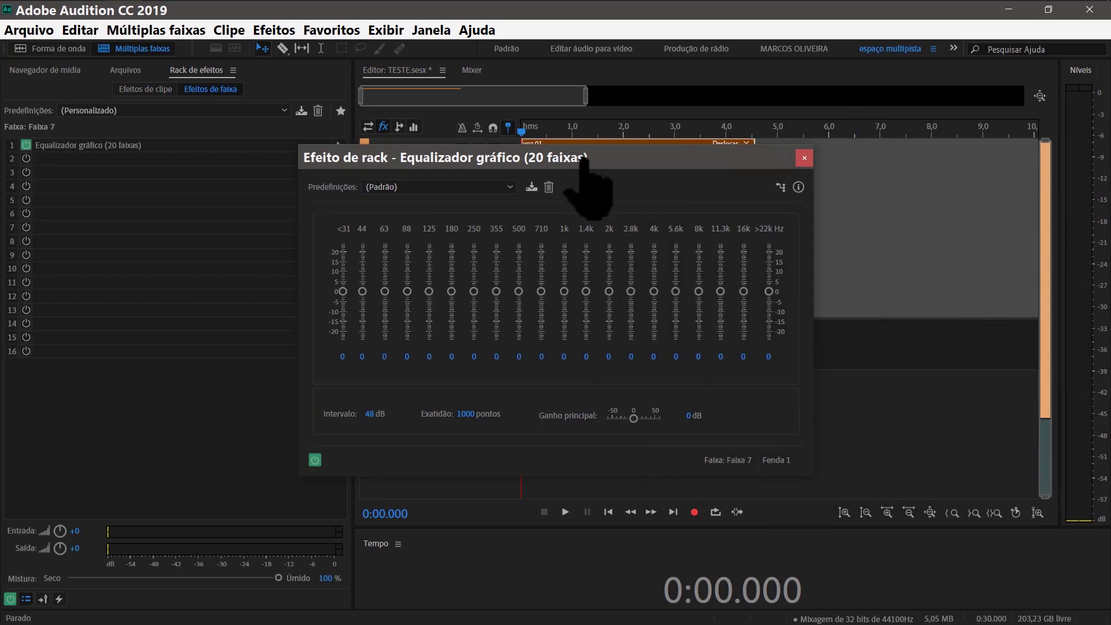
pyautogui.moveTo(608, 165); pyautogui.dragTo(527, 135)
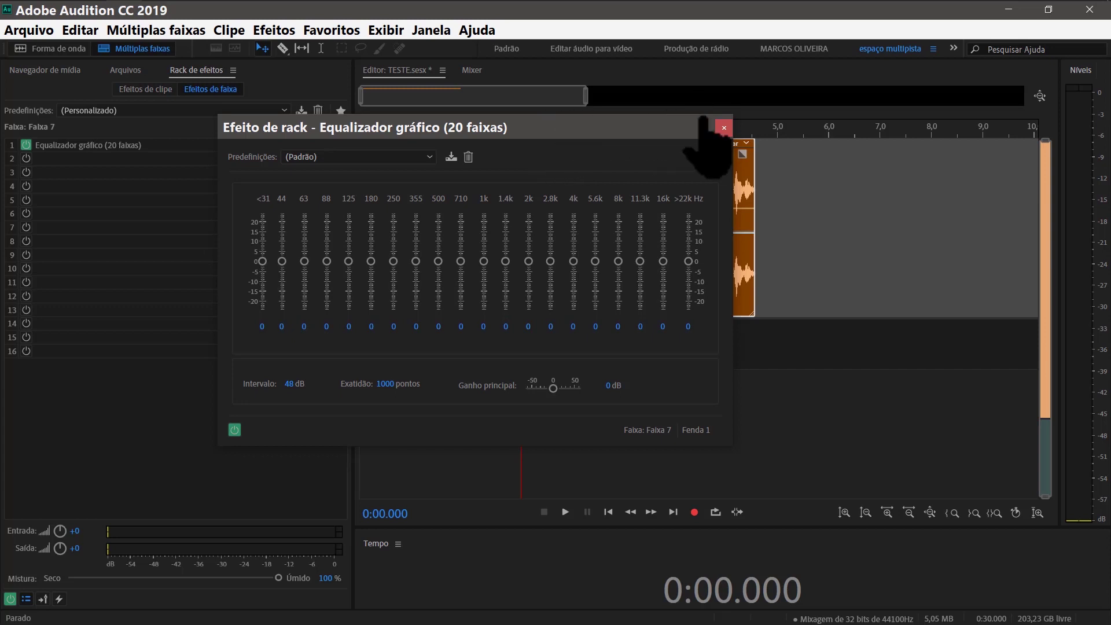
pyautogui.click(721, 123)
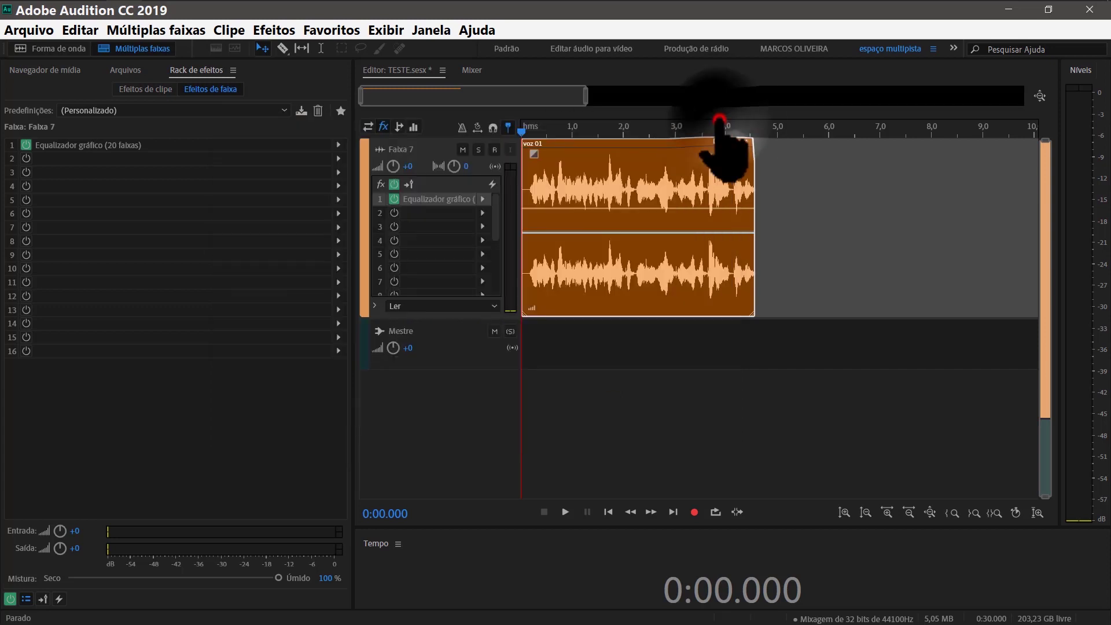
# - Insert Reverberação de estúdio in Faixa 7's second effect slot with the Reverberação vocal (pequena) preset, and move its window off the clip
pyautogui.click(482, 213)
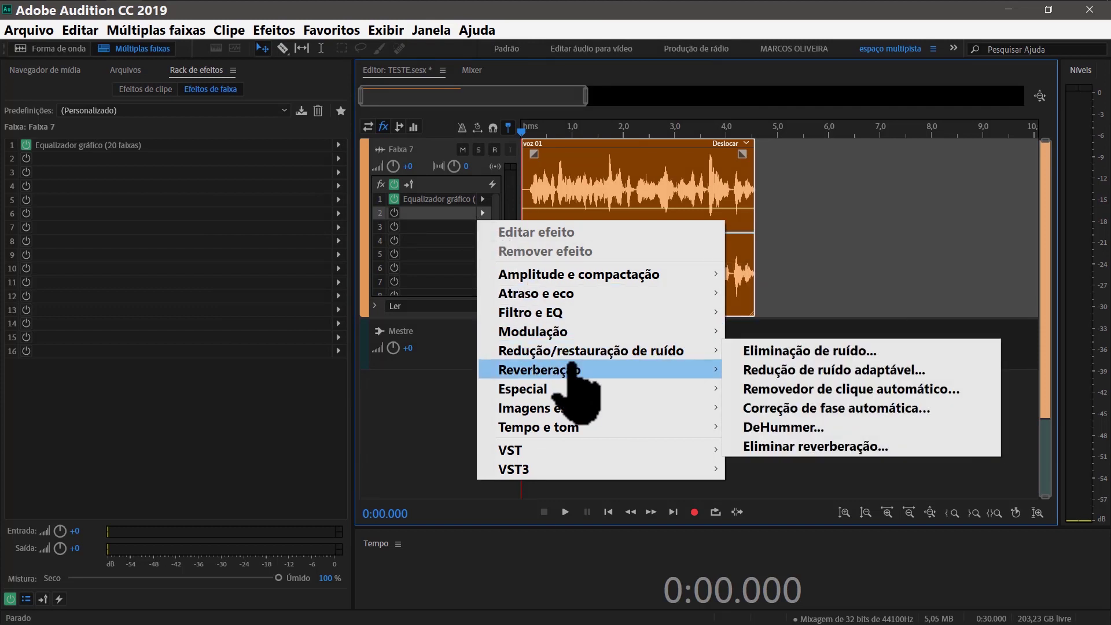
pyautogui.moveTo(573, 370)
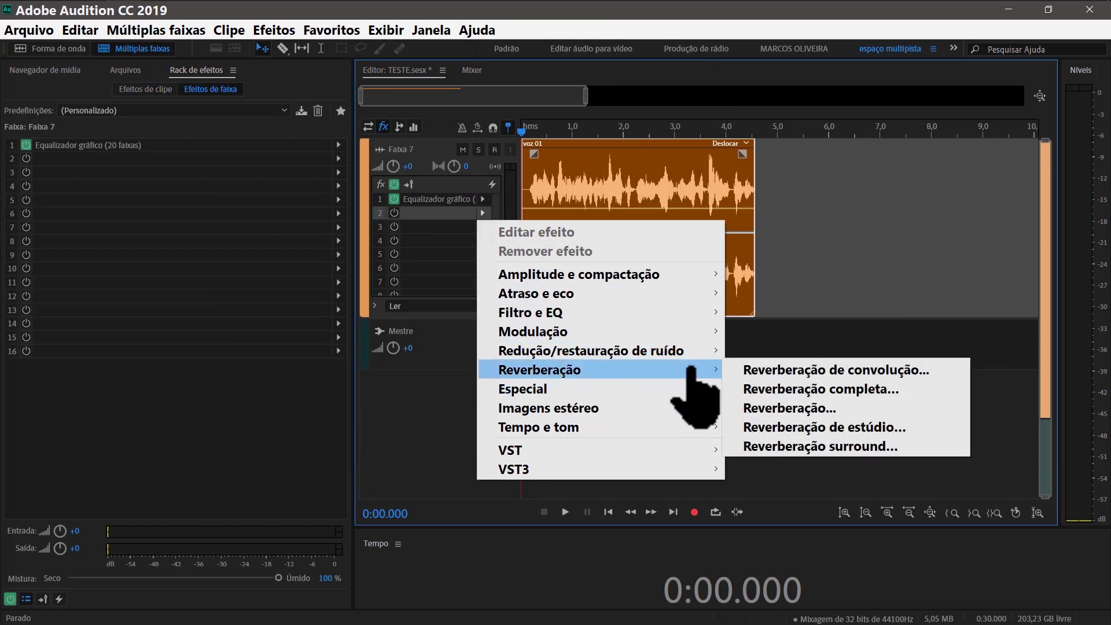
pyautogui.click(918, 428)
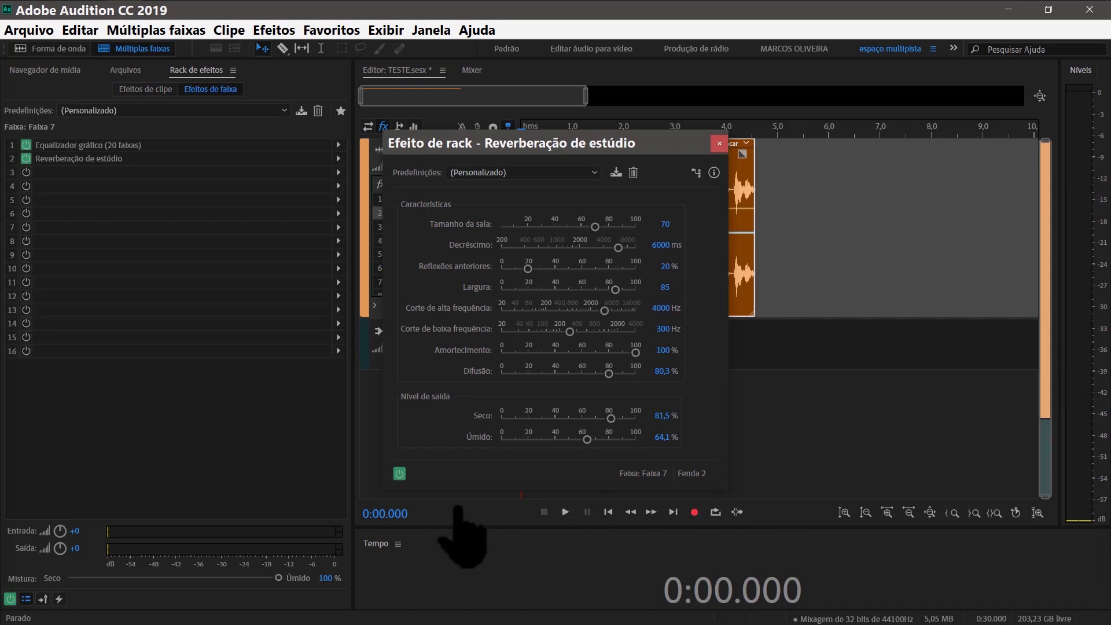
pyautogui.moveTo(531, 142); pyautogui.dragTo(592, 133)
pyautogui.click(662, 159)
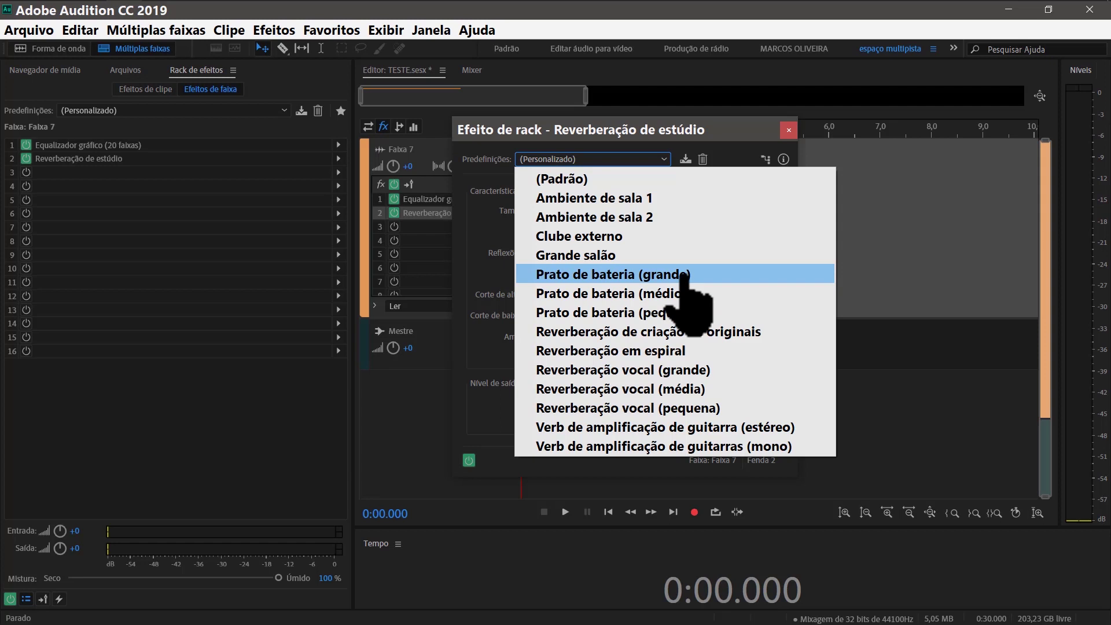
pyautogui.click(725, 408)
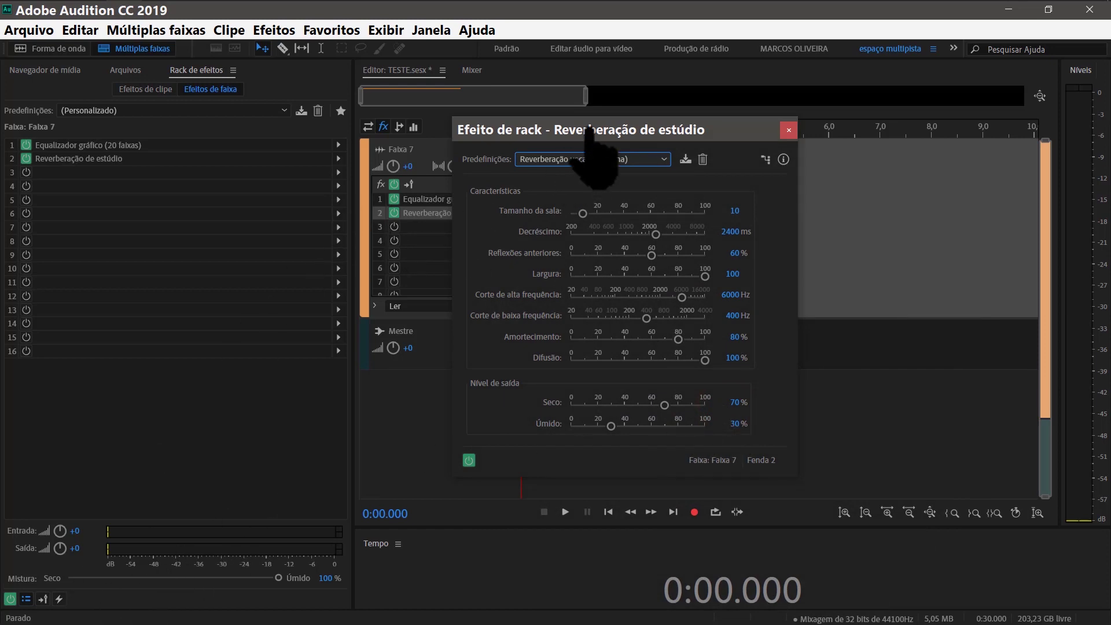
pyautogui.moveTo(586, 132); pyautogui.dragTo(228, 125)
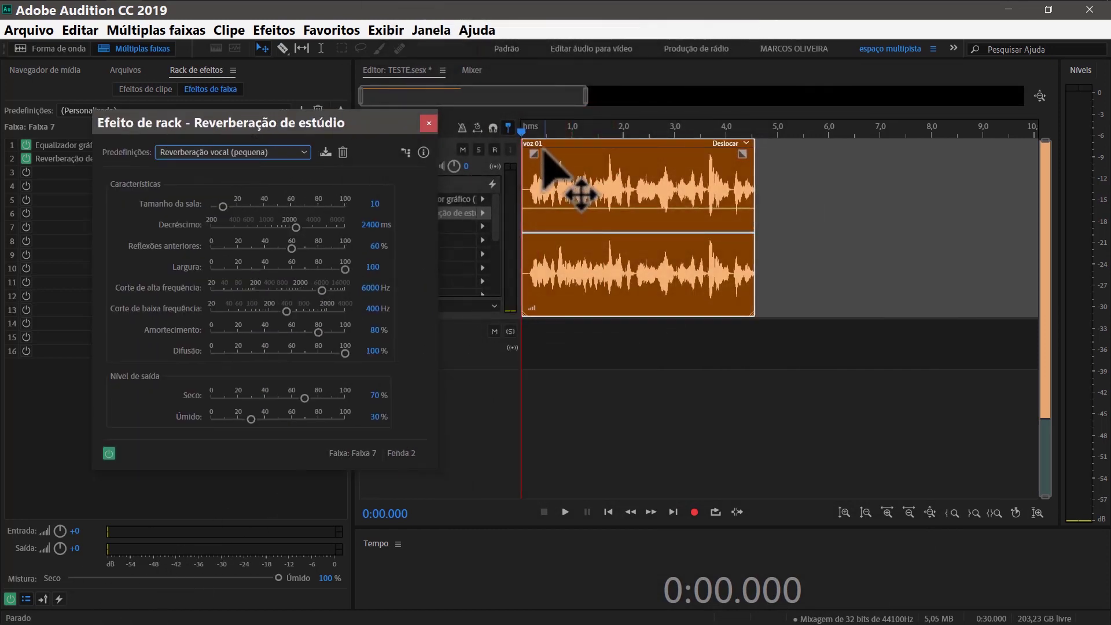
# - Play back the voice clip with the studio reverb applied, and stop at the end of the clip
pyautogui.press('space')
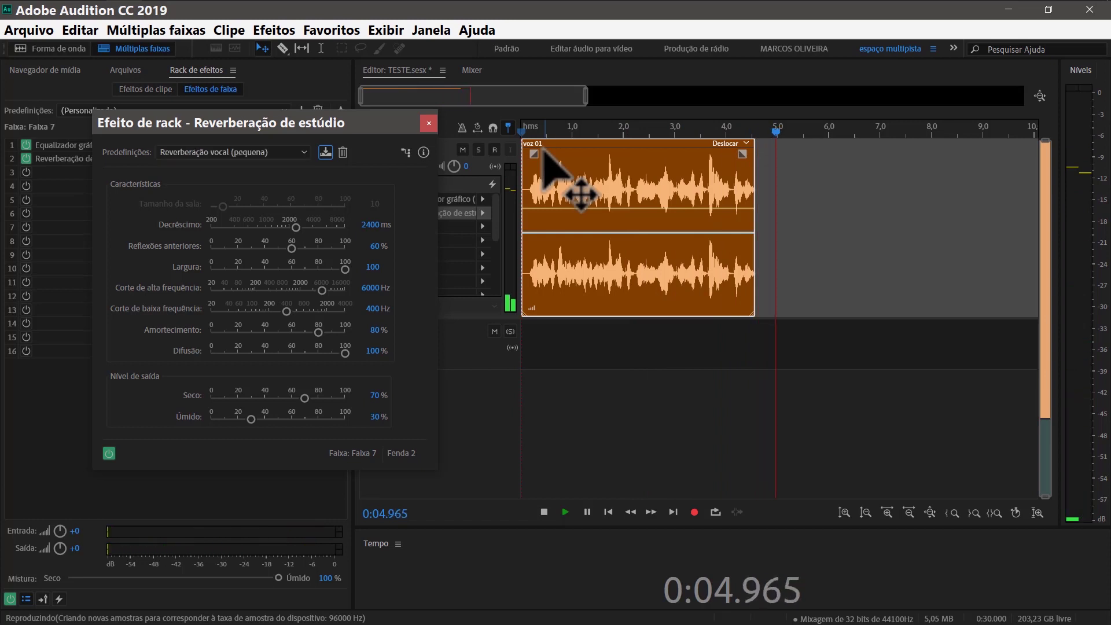
pyautogui.press('space')
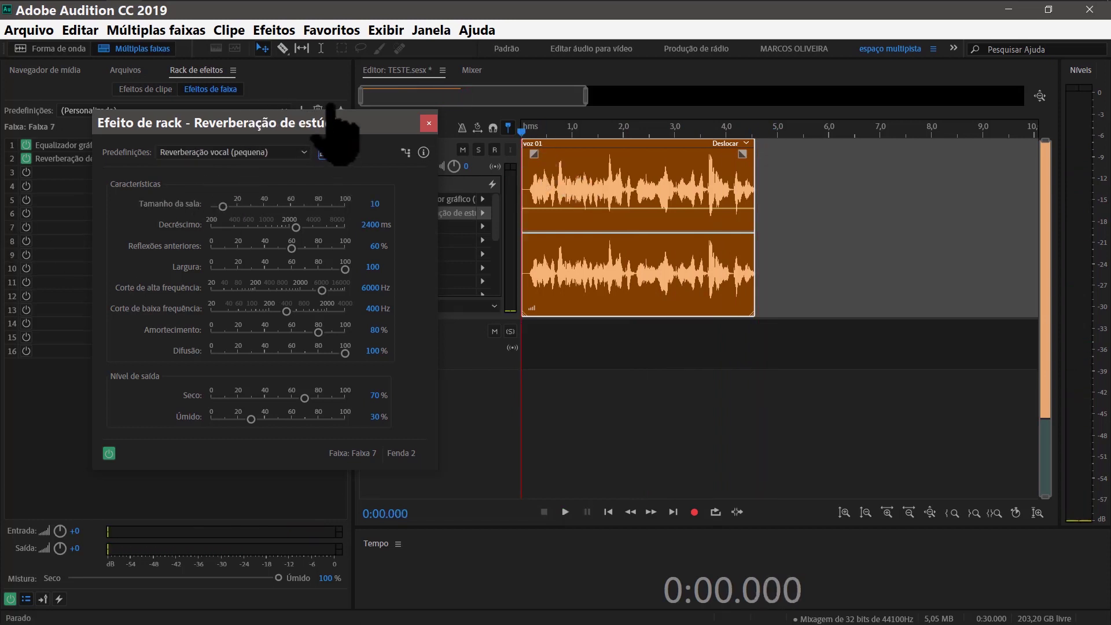
# - Reposition the studio reverb window clear of the rack list and save its settings as the effect preset "Reverberação vocal (pequena)"
pyautogui.moveTo(338, 118); pyautogui.dragTo(449, 106)
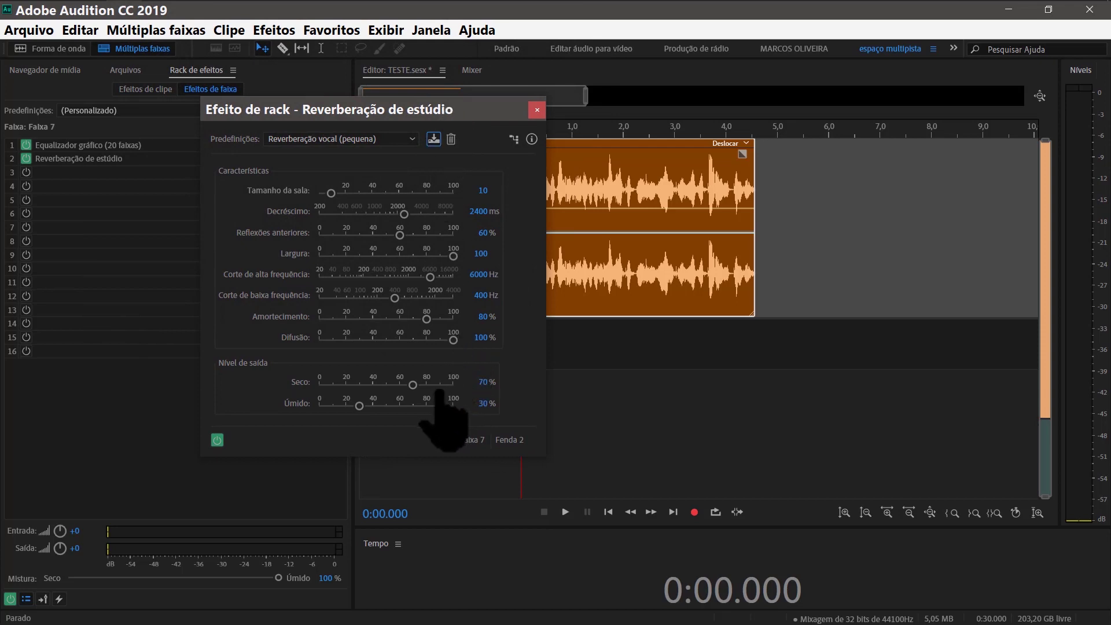
pyautogui.click(414, 384)
pyautogui.moveTo(414, 384); pyautogui.dragTo(354, 385)
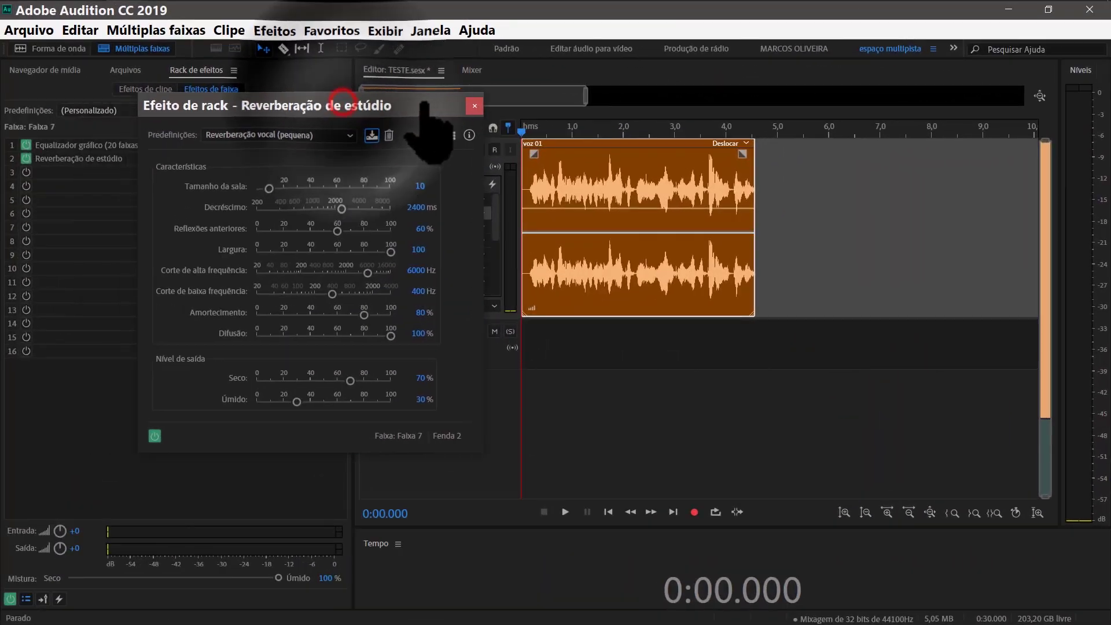
pyautogui.moveTo(425, 105); pyautogui.dragTo(471, 109)
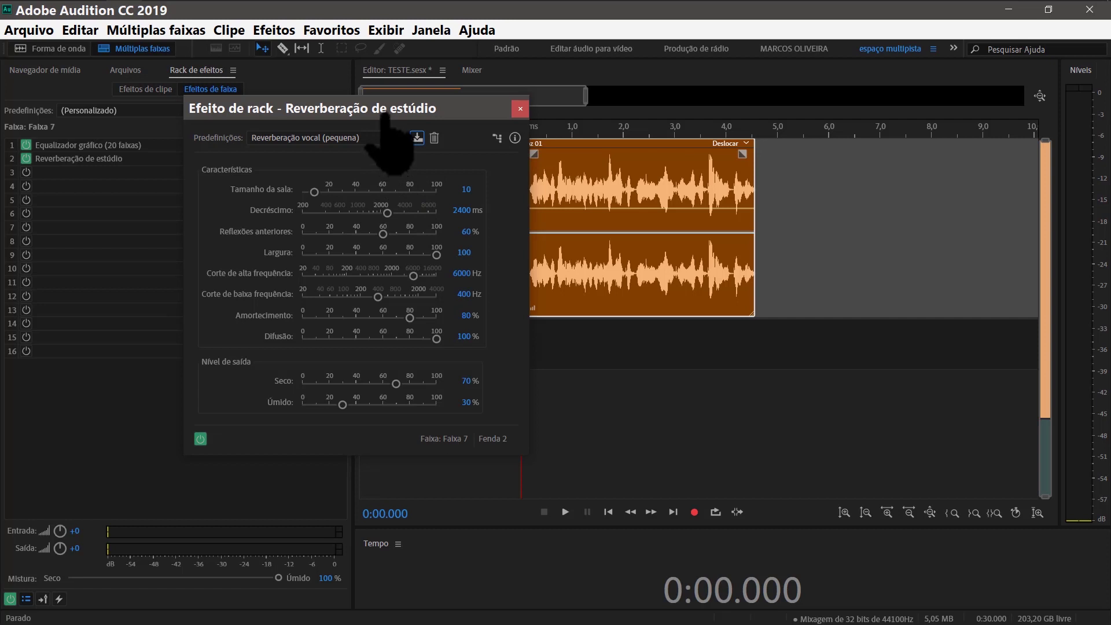
pyautogui.moveTo(386, 113); pyautogui.dragTo(537, 127)
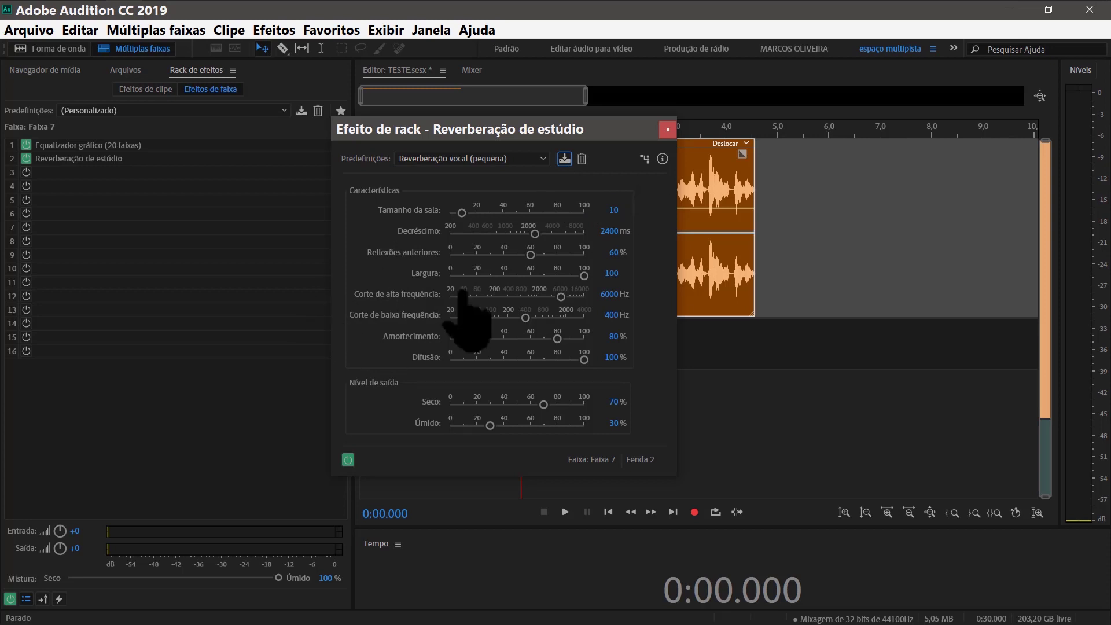
pyautogui.click(564, 158)
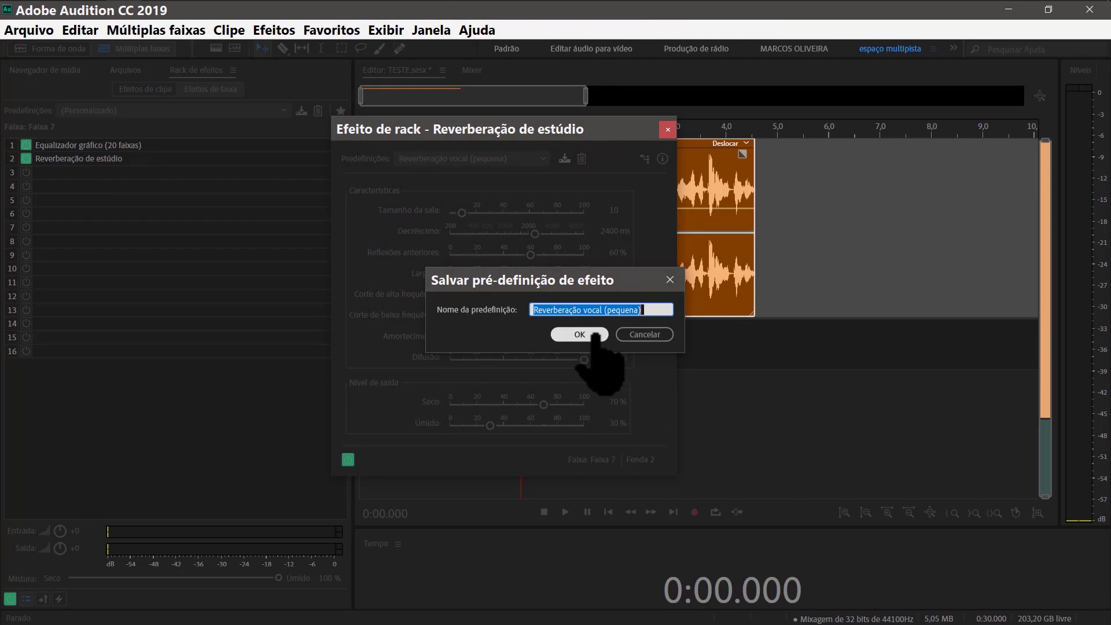
pyautogui.click(579, 333)
# - Insert Compactador multibanda in Faixa 7's third effect slot with the Aumentar vocais preset, and move its window off the clip
pyautogui.click(482, 226)
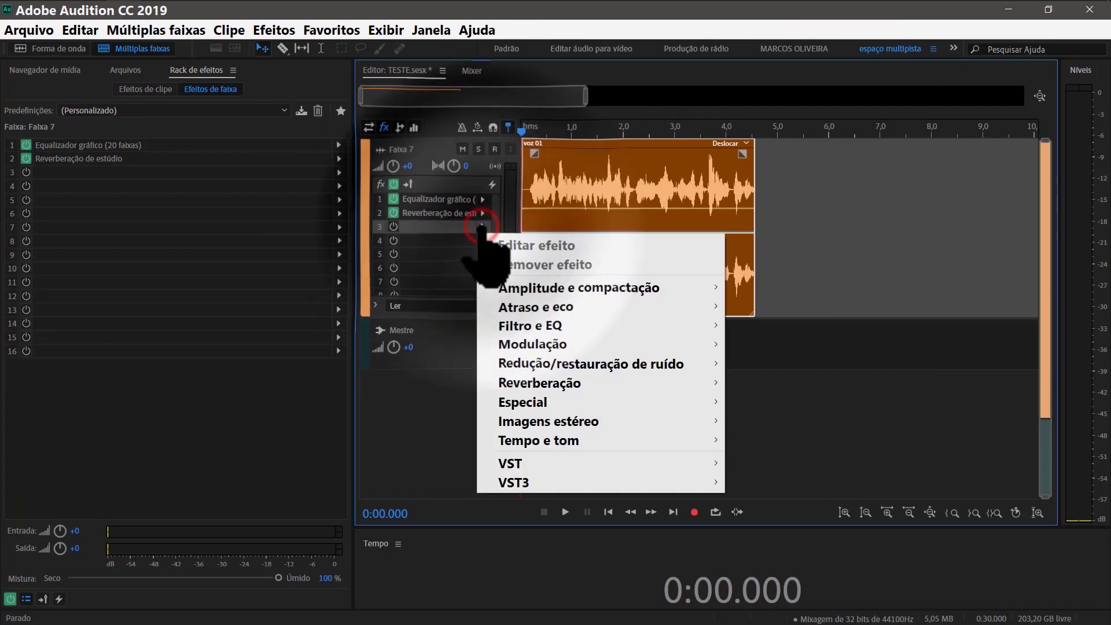
pyautogui.moveTo(607, 287)
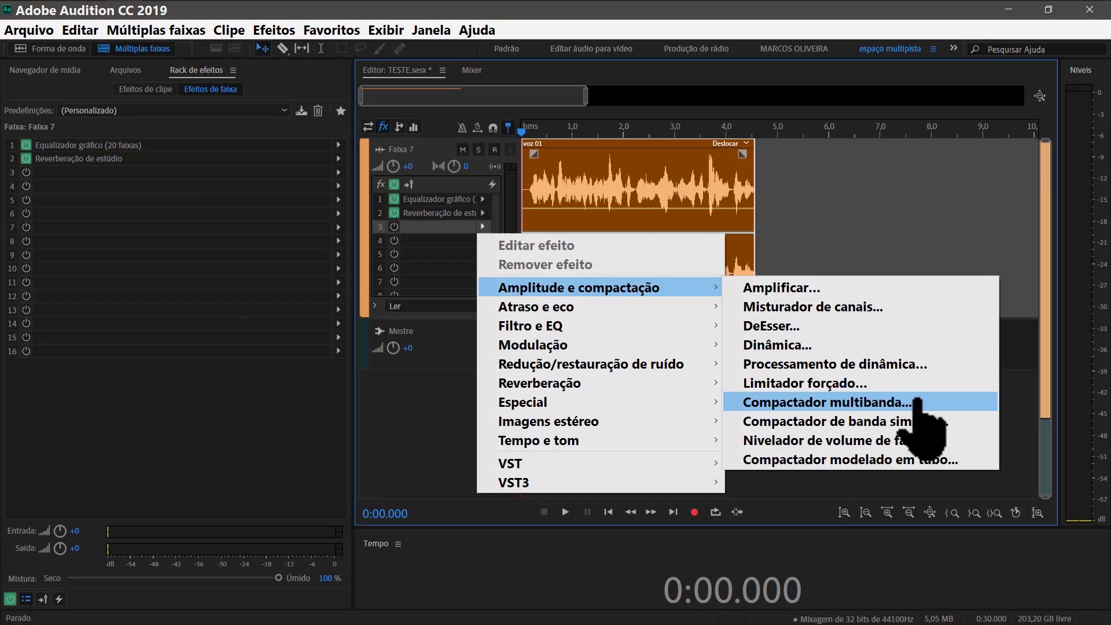
pyautogui.click(917, 403)
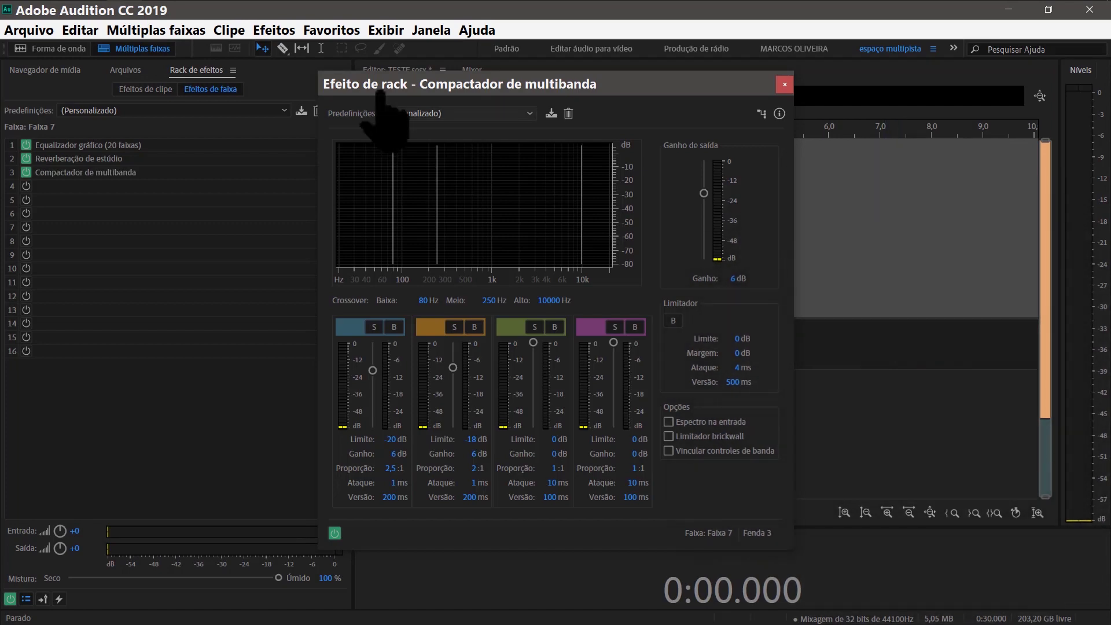
pyautogui.click(528, 114)
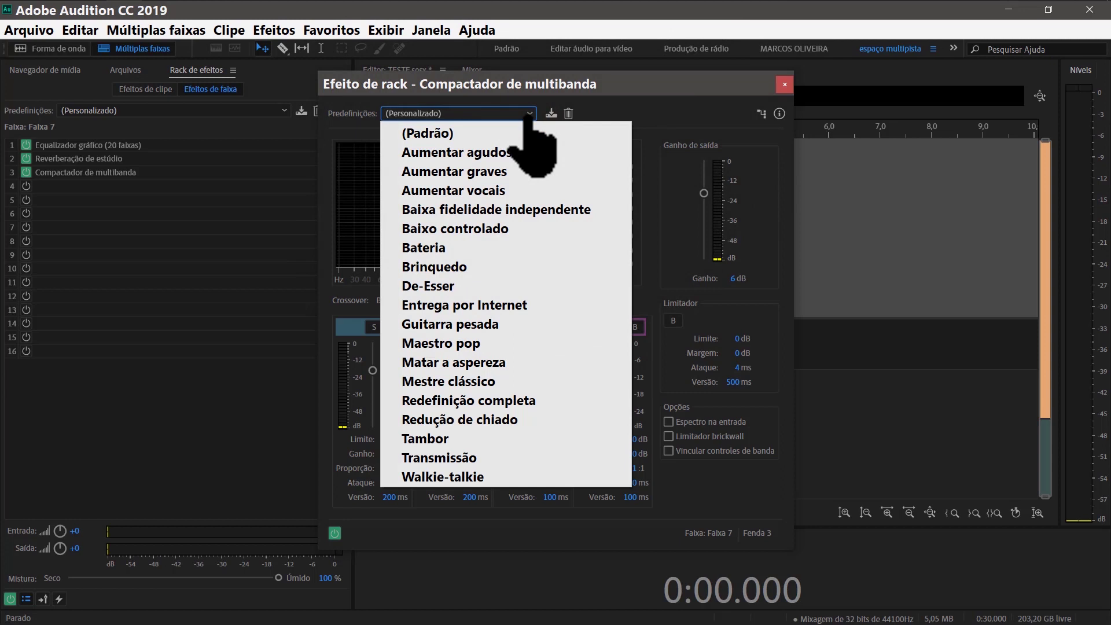
pyautogui.click(520, 190)
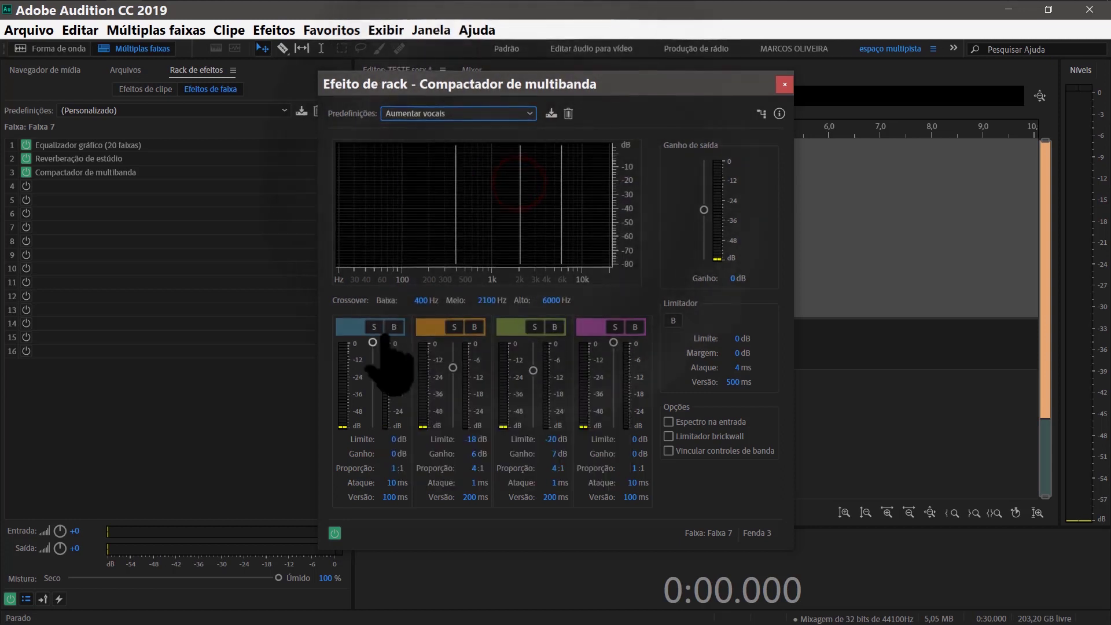
pyautogui.moveTo(590, 84); pyautogui.dragTo(222, 70)
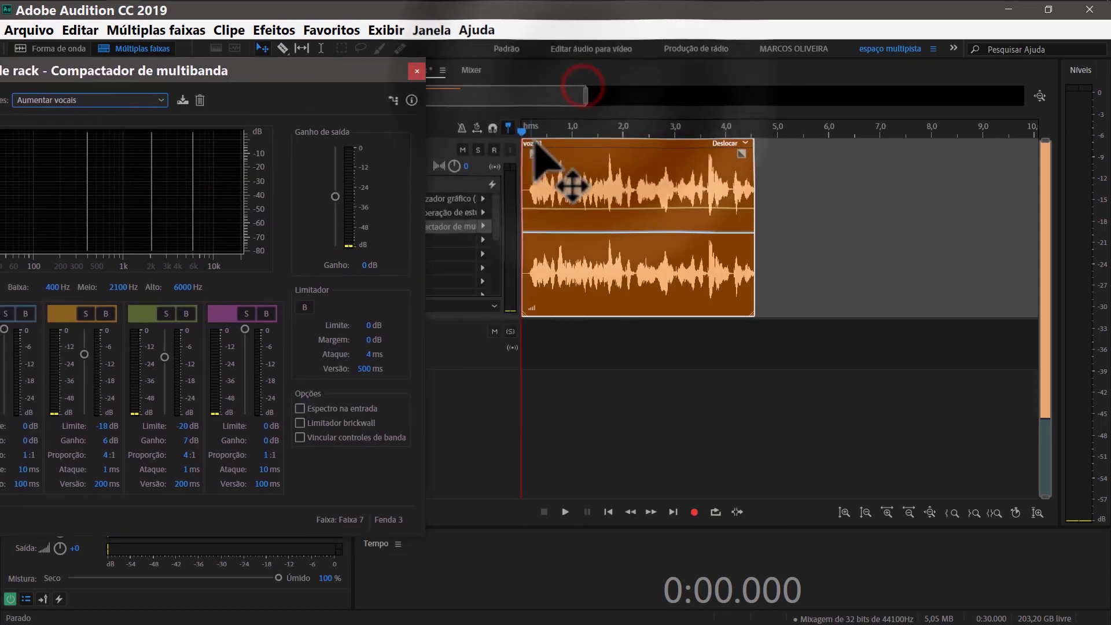
# - Play back the voice clip with the multiband compressor applied, then close the compressor's settings window
pyautogui.press('space')
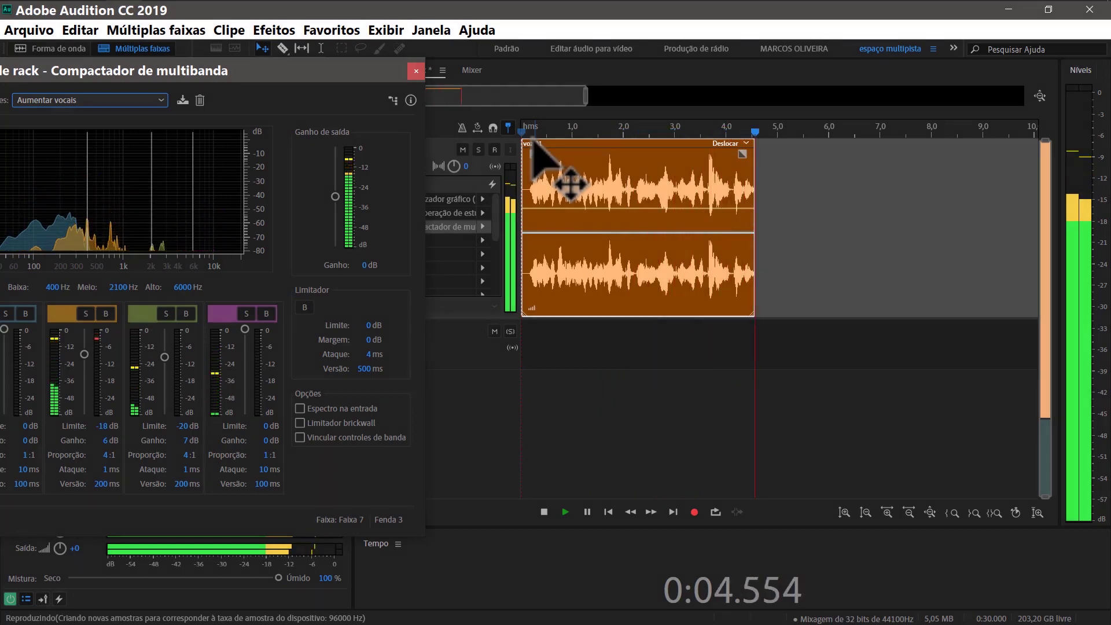
pyautogui.press('space')
pyautogui.click(416, 70)
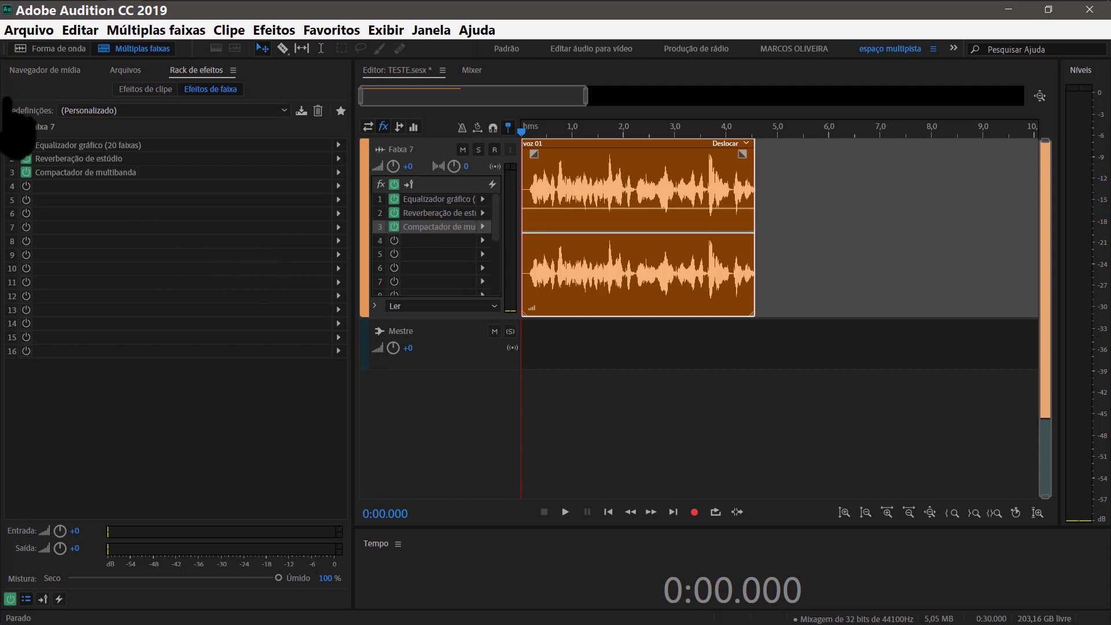
# - In the waveform editor, create a new audio file named "voz 02" at 44100 Hz, Estéreo, 16 bits
pyautogui.click(51, 49)
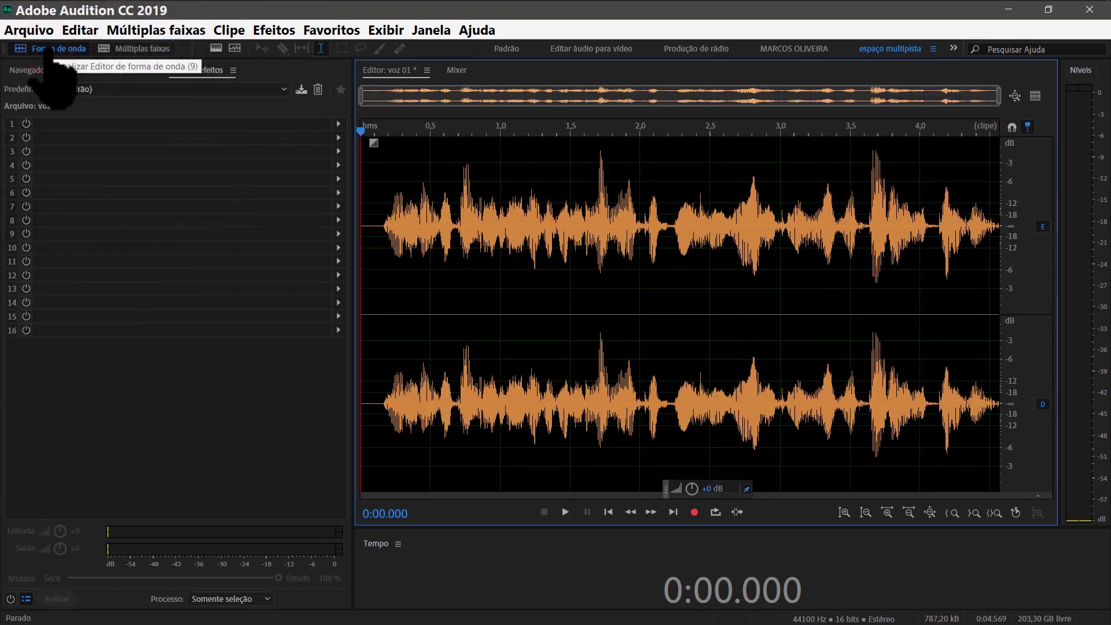
pyautogui.click(132, 70)
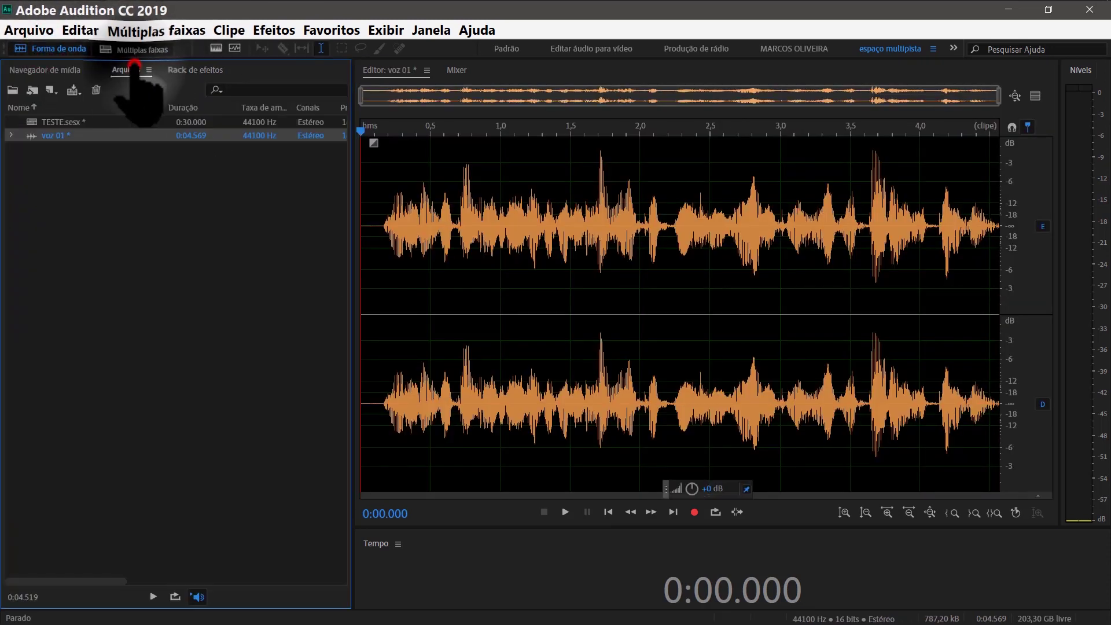
pyautogui.click(109, 227)
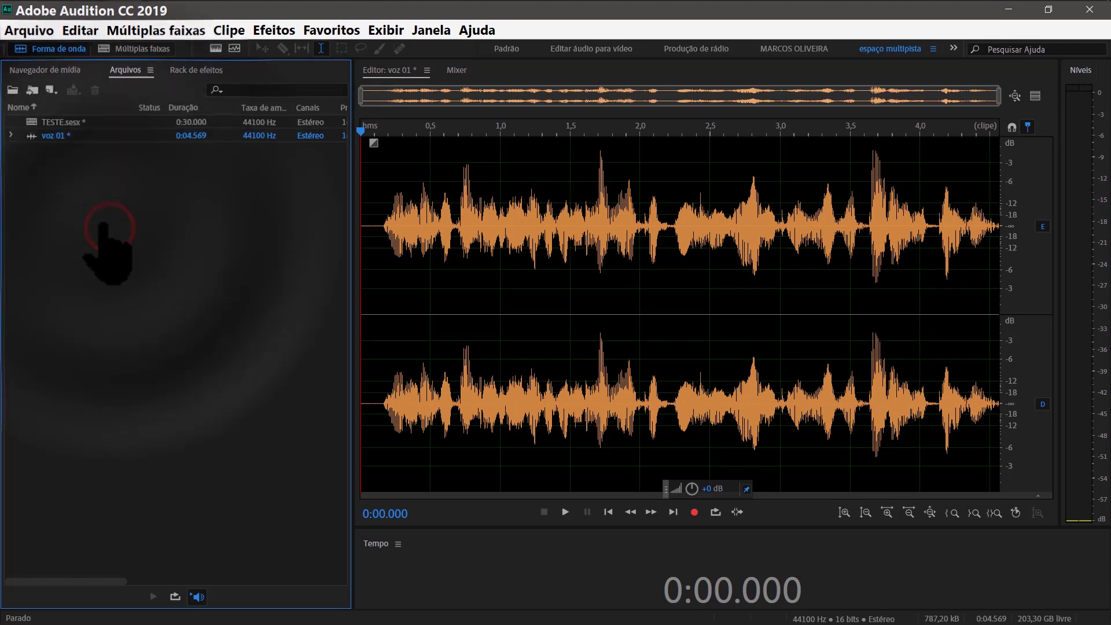
pyautogui.rightClick(77, 186)
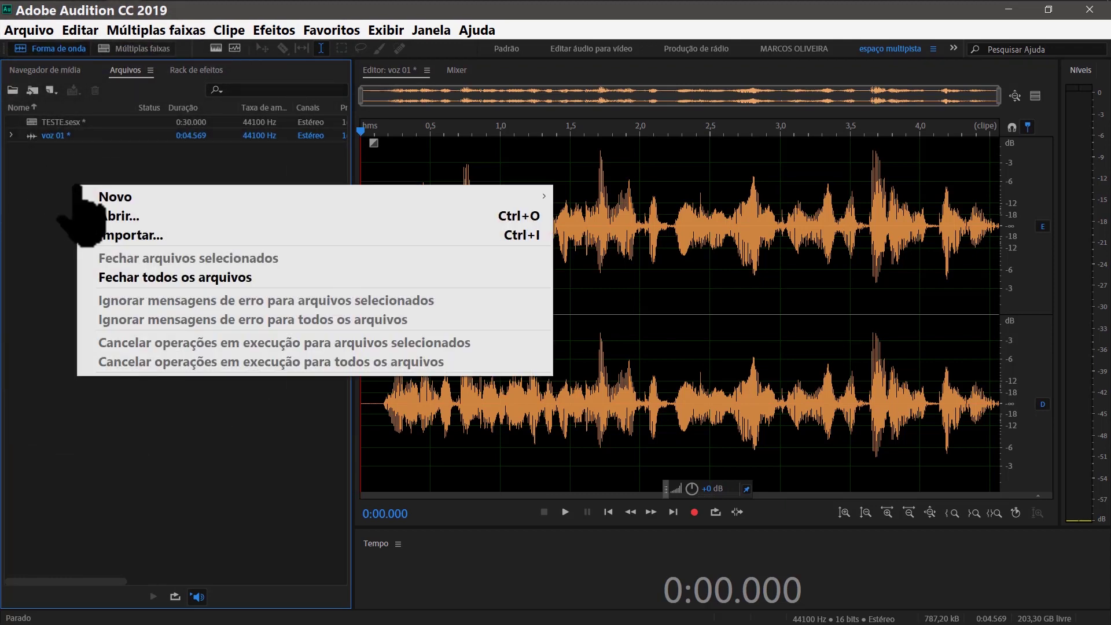
pyautogui.moveTo(127, 200)
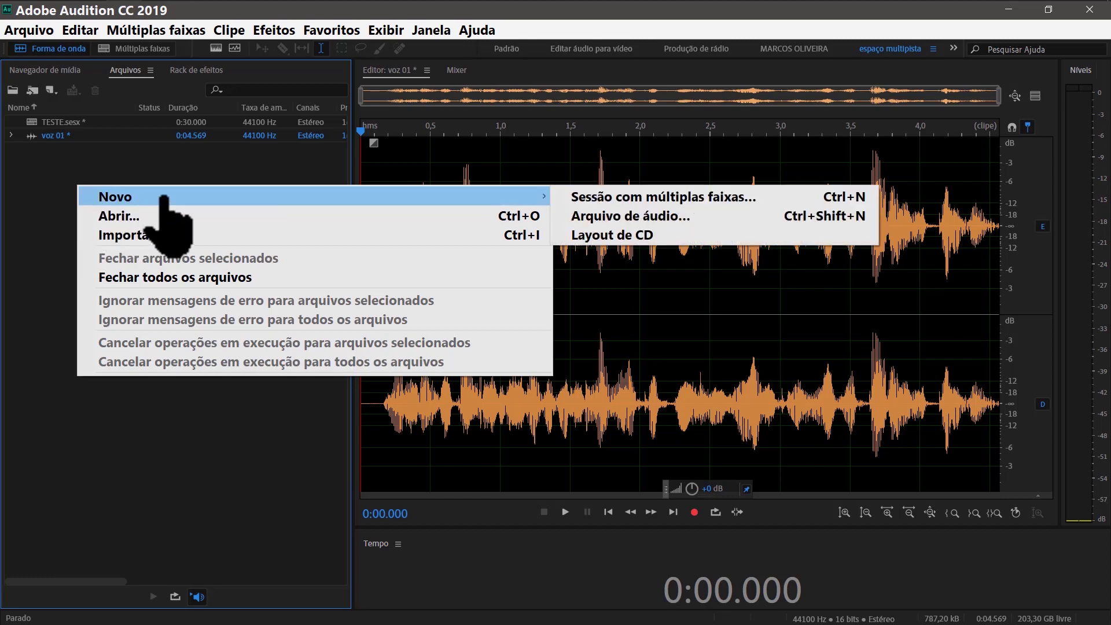
pyautogui.click(781, 217)
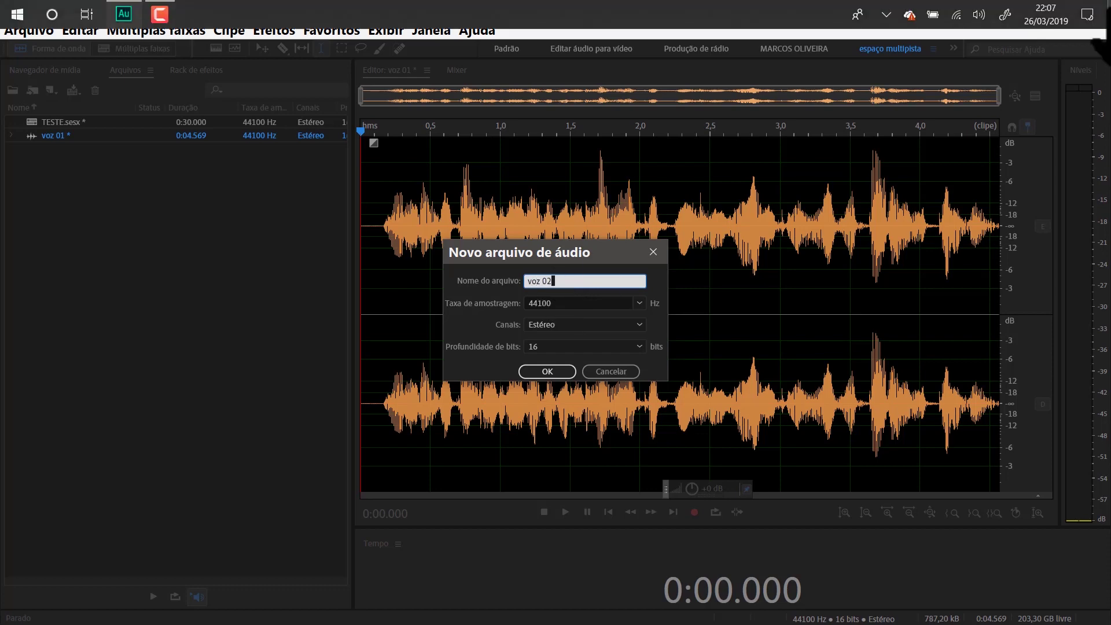
pyautogui.click(544, 371)
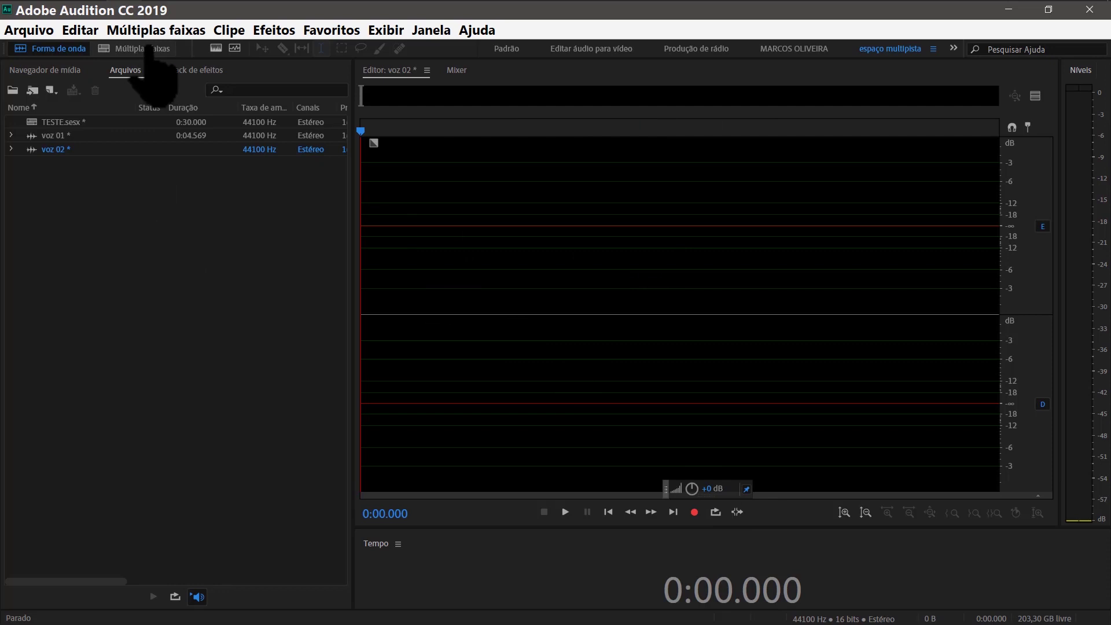
# - Compare the TESTE.sesx session with voz 01 in the waveform editor and its effects rack, ending on the multitrack session
pyautogui.click(139, 49)
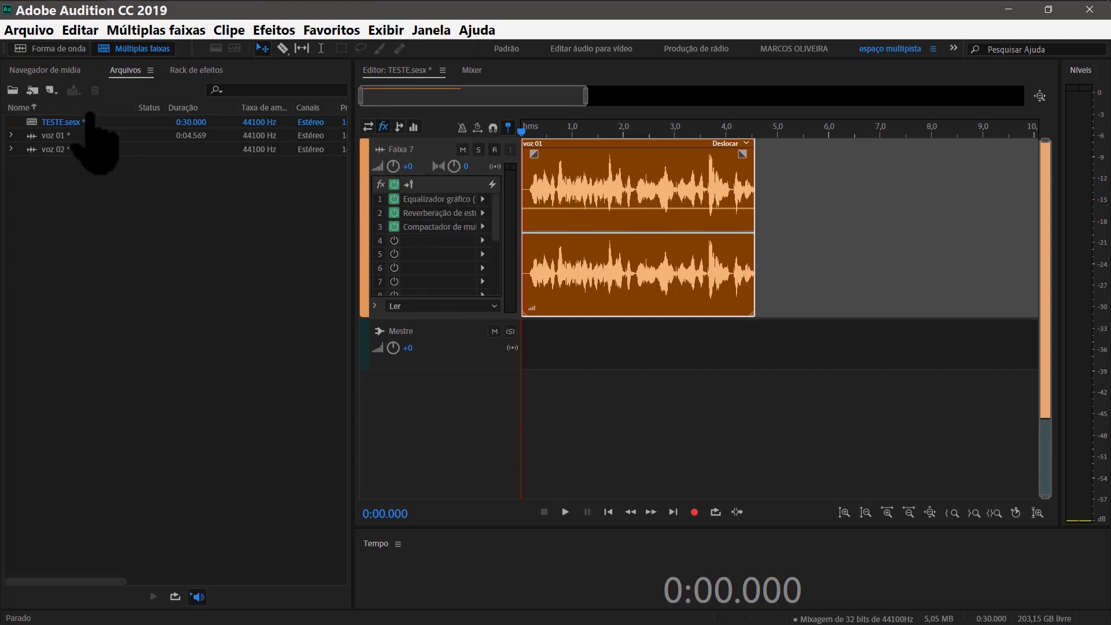
pyautogui.click(58, 46)
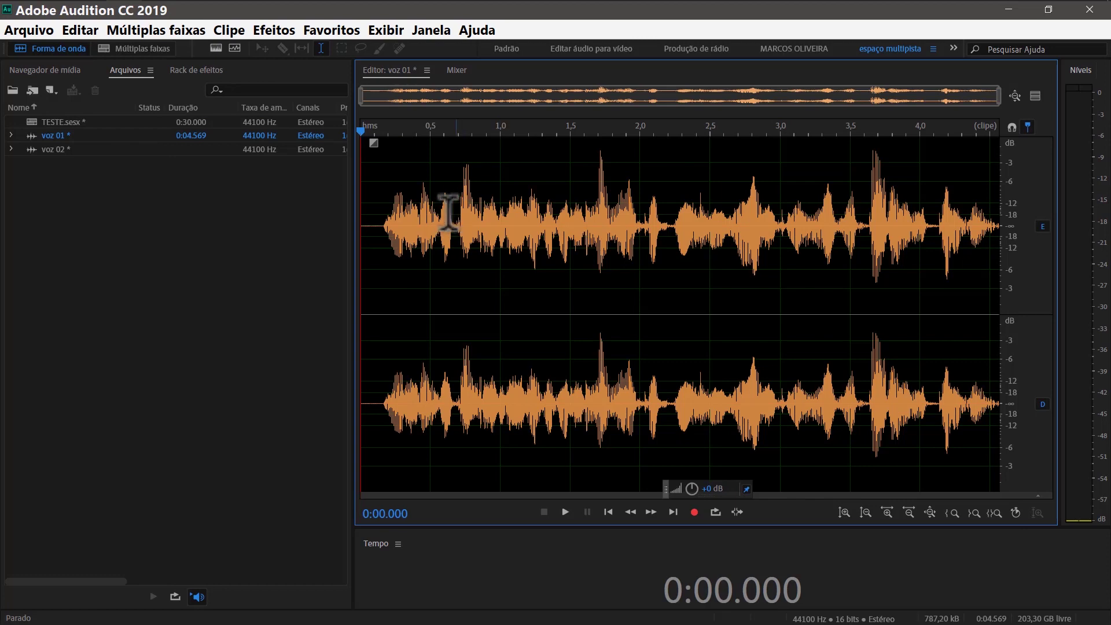
pyautogui.click(196, 70)
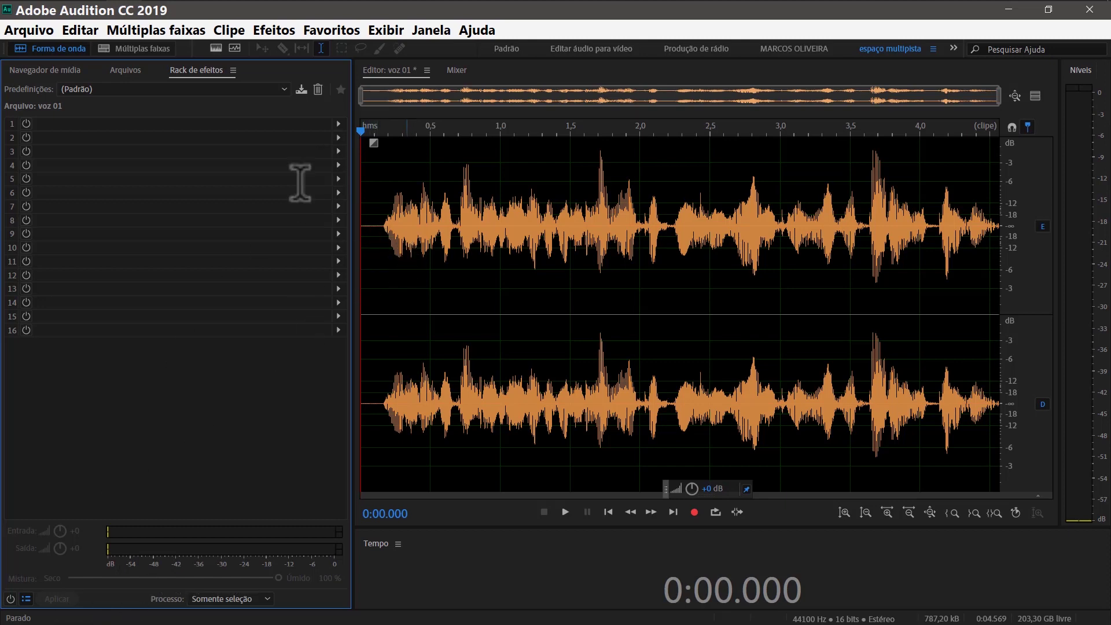
pyautogui.click(134, 49)
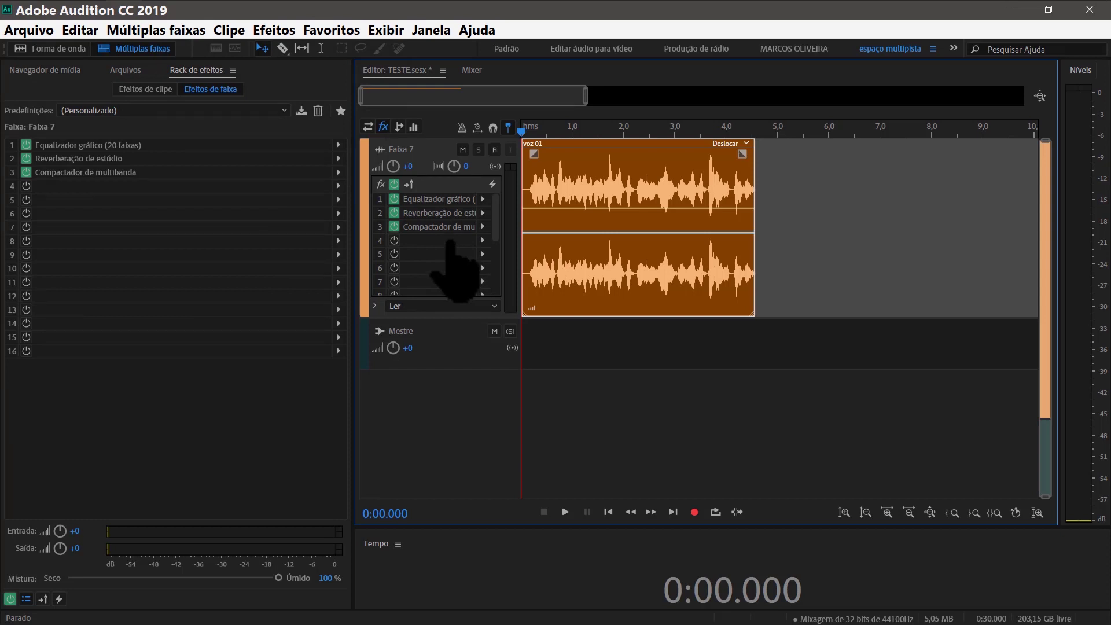
# - Switch Faixa 7's three effects off and back on individually, then toggle the track's whole effects rack off and on
pyautogui.click(395, 226)
pyautogui.click(395, 213)
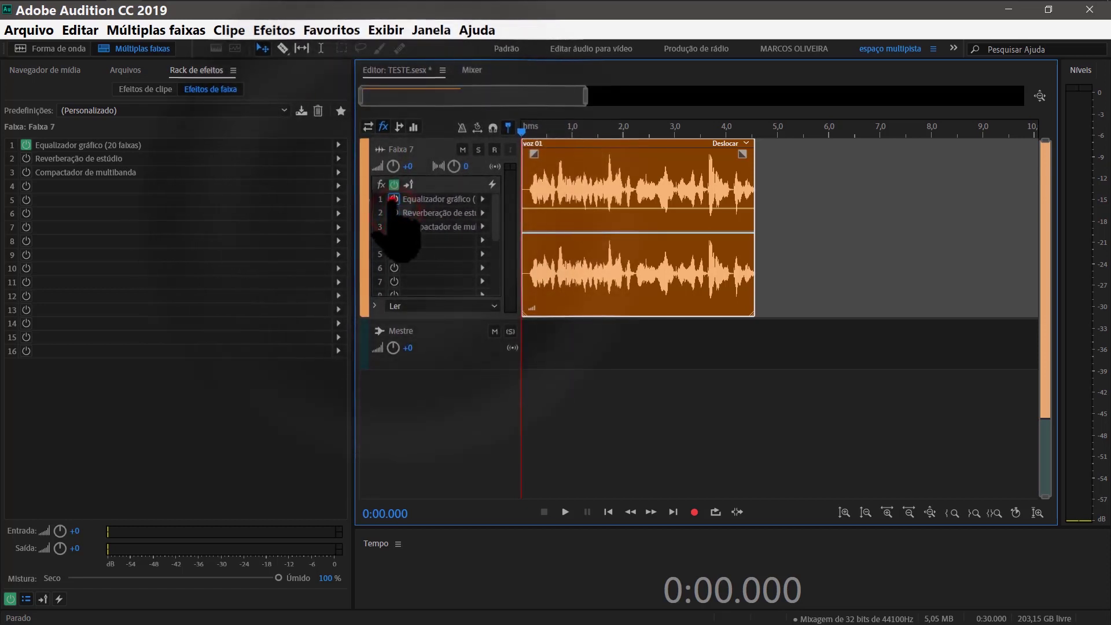
pyautogui.click(394, 199)
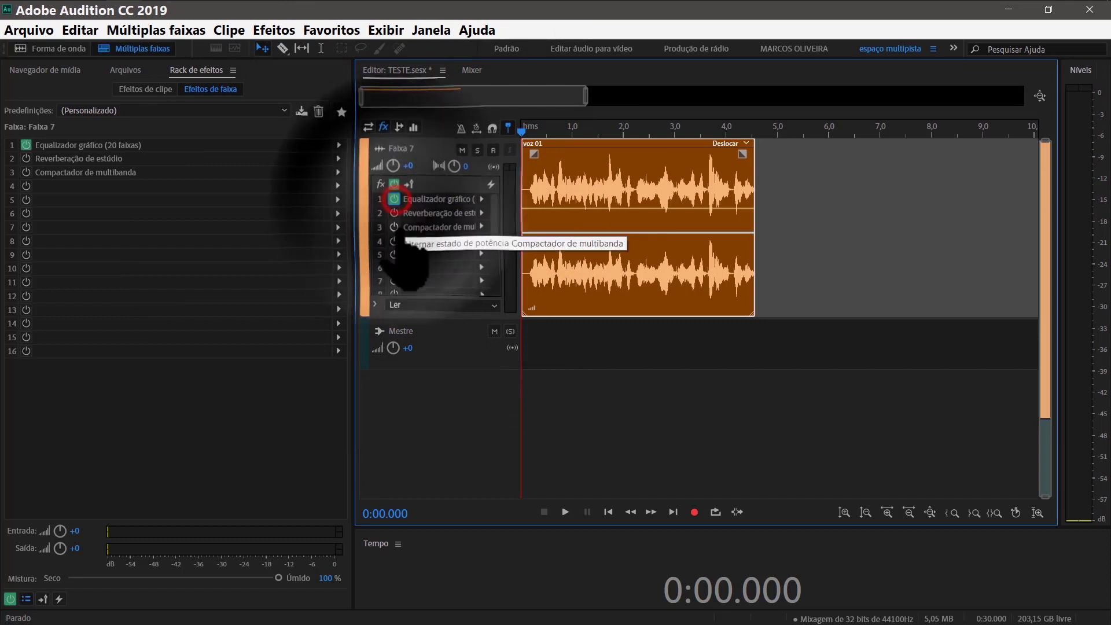
pyautogui.click(394, 212)
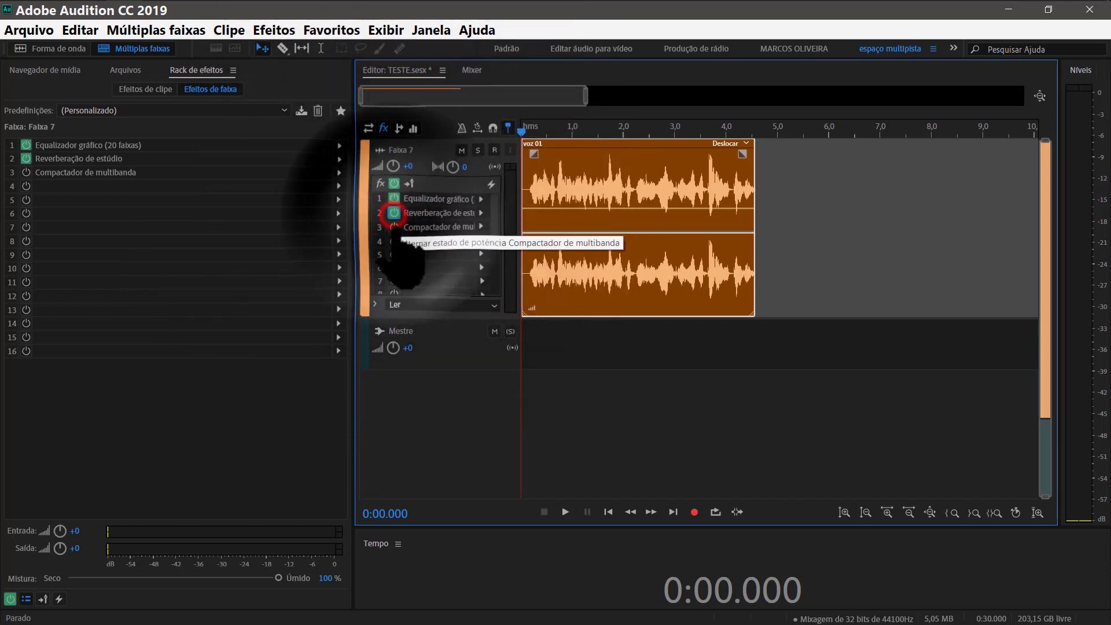
pyautogui.click(394, 227)
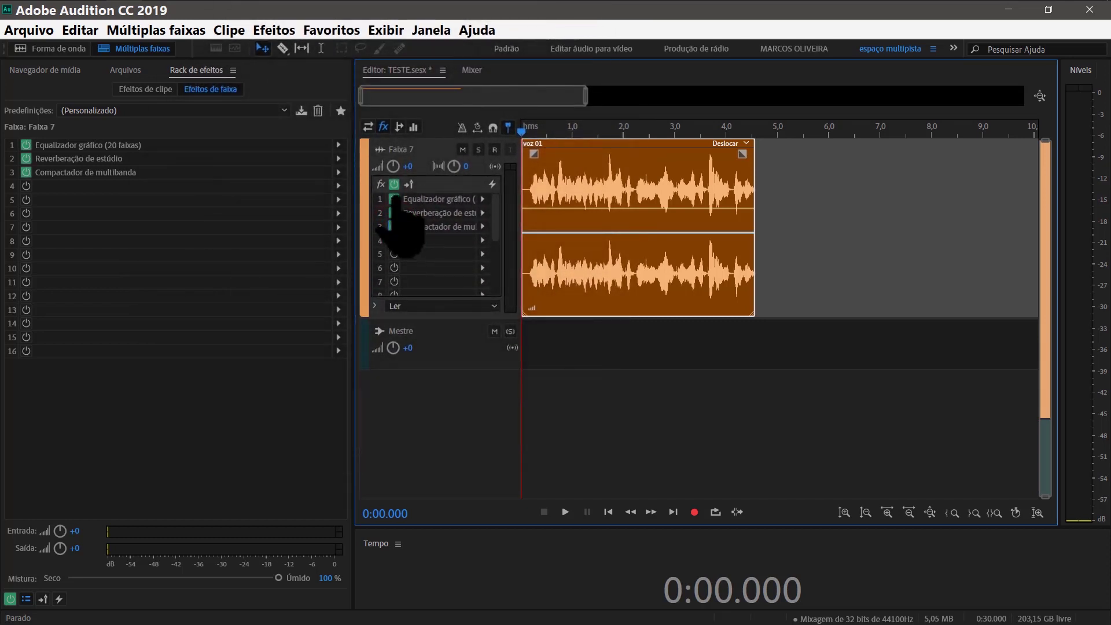
pyautogui.click(394, 184)
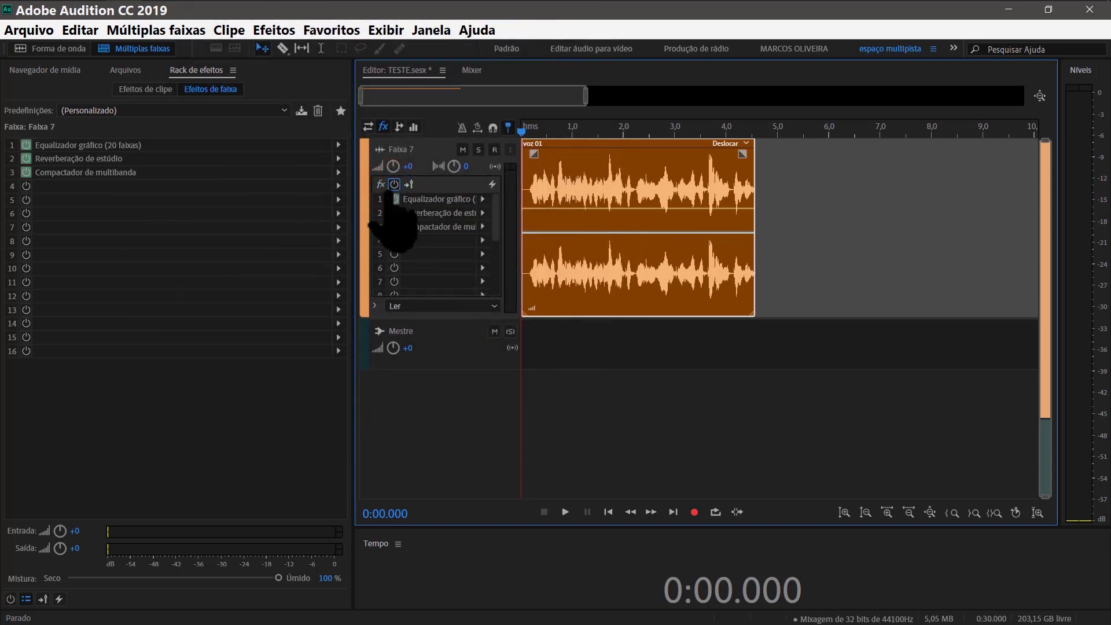
pyautogui.click(395, 184)
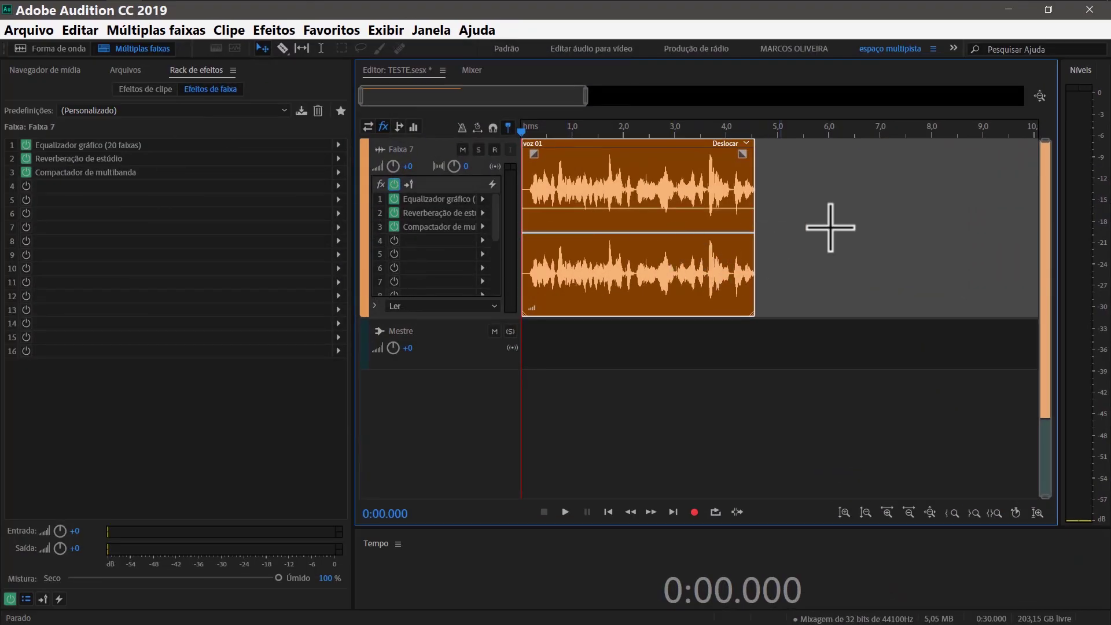
# - Duplicate Faixa 7 together with its voz 01 clip and effects
pyautogui.rightClick(856, 227)
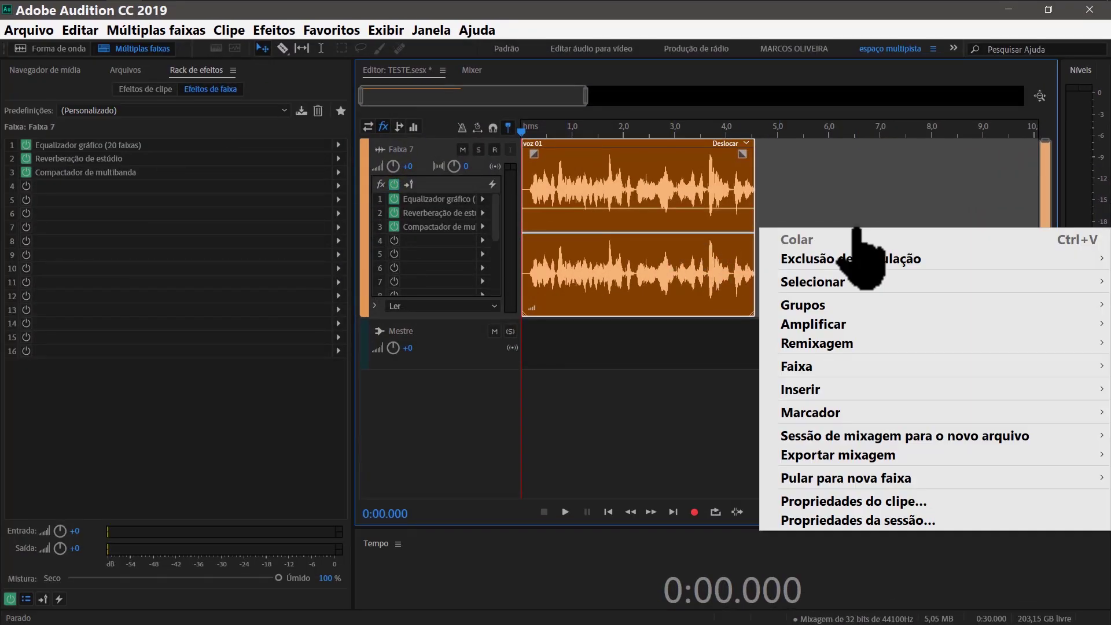
pyautogui.moveTo(845, 368)
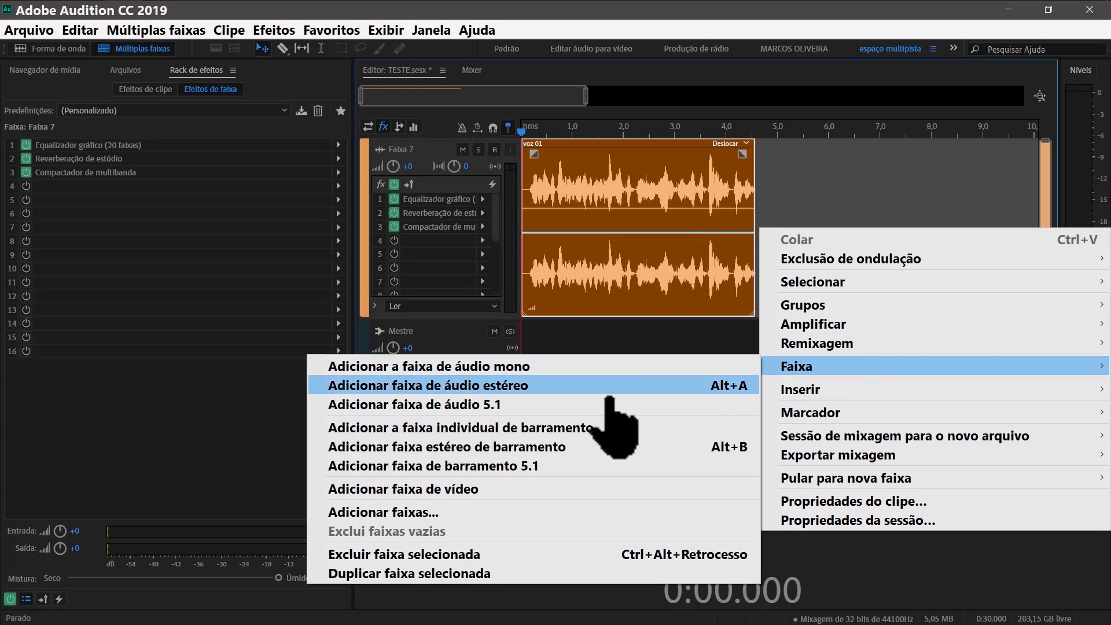
pyautogui.click(528, 573)
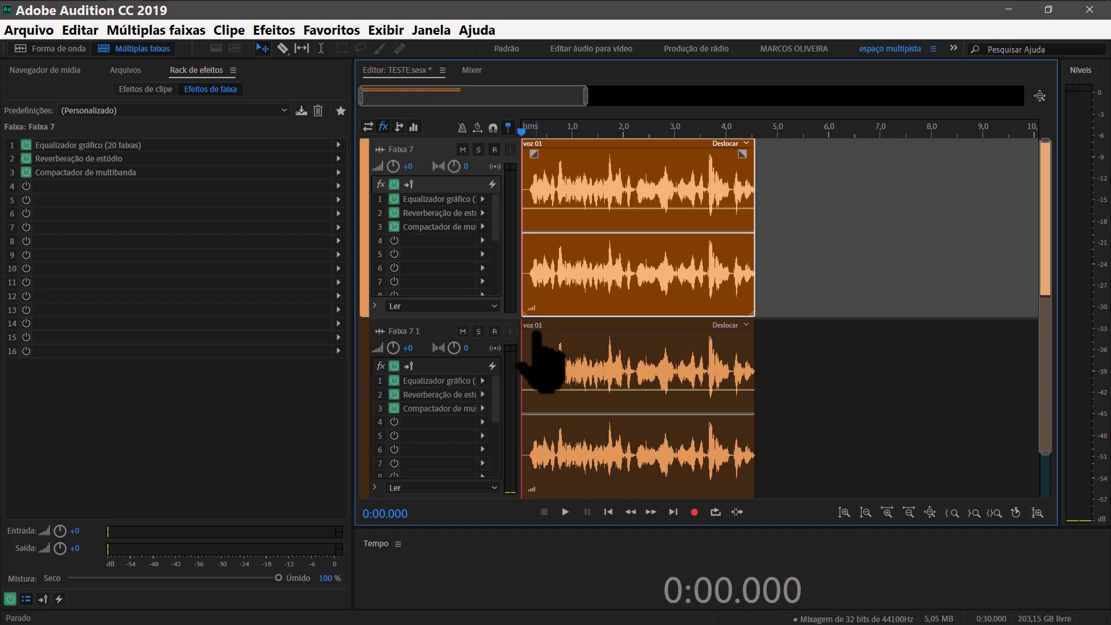
pyautogui.scroll(-4, 536, 342)
pyautogui.scroll(4, 539, 344)
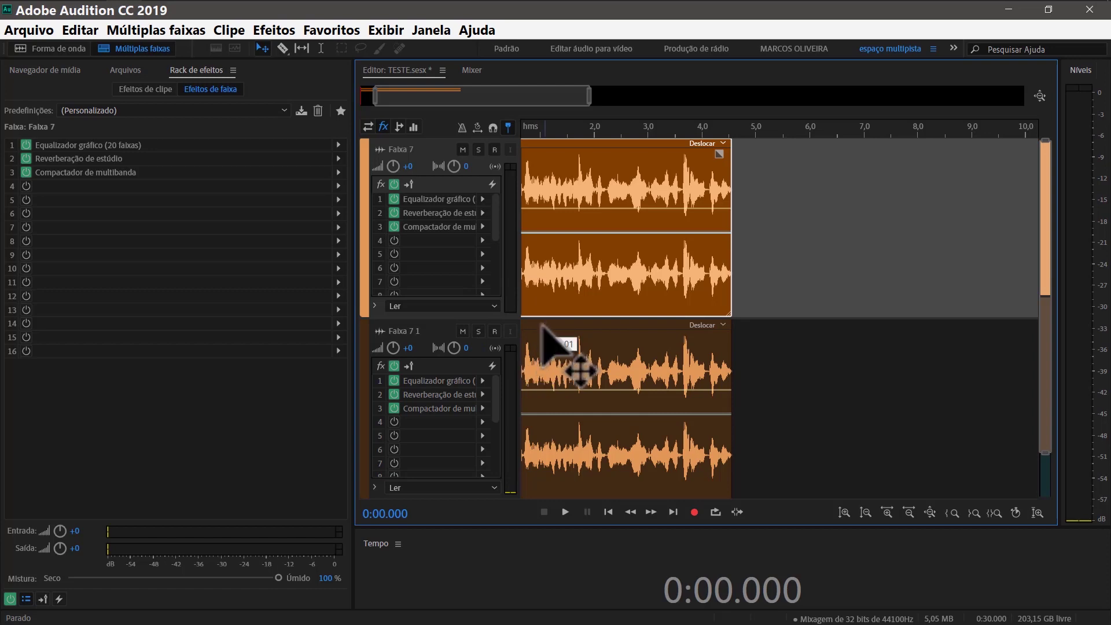
pyautogui.scroll(3, 543, 325)
pyautogui.scroll(-3, 544, 330)
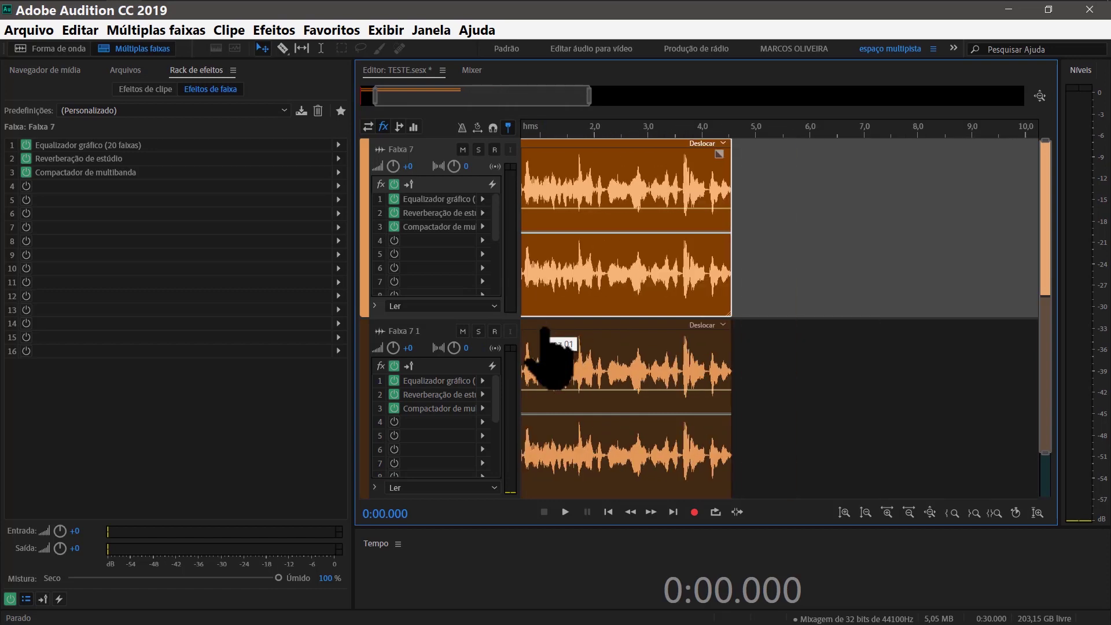
pyautogui.scroll(2, 544, 333)
pyautogui.scroll(-3, 544, 333)
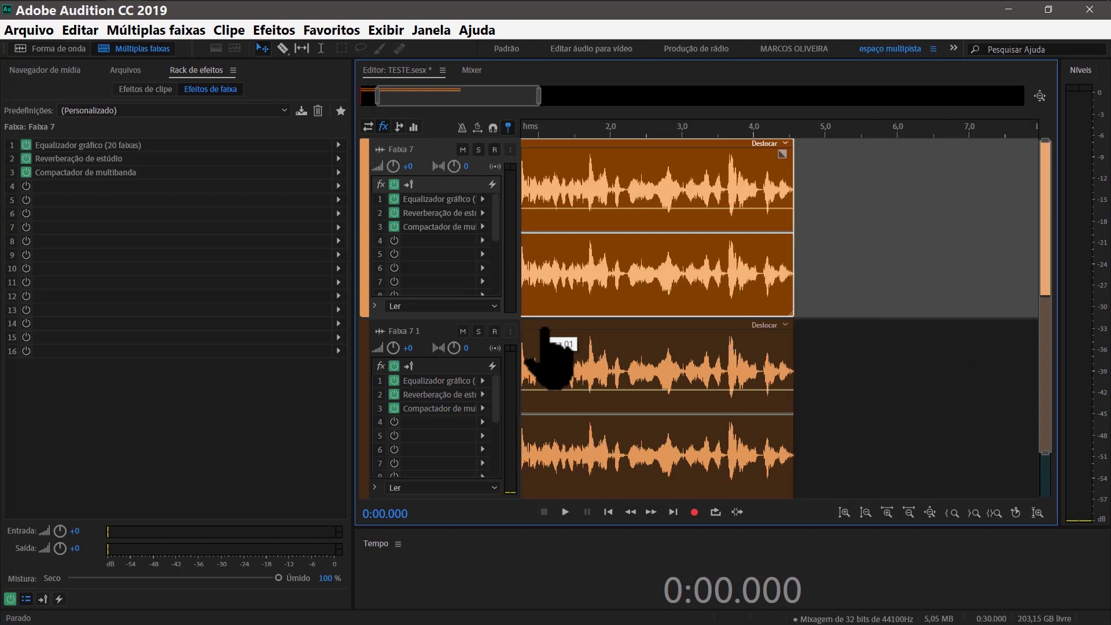
pyautogui.scroll(2, 544, 333)
pyautogui.scroll(-2, 544, 332)
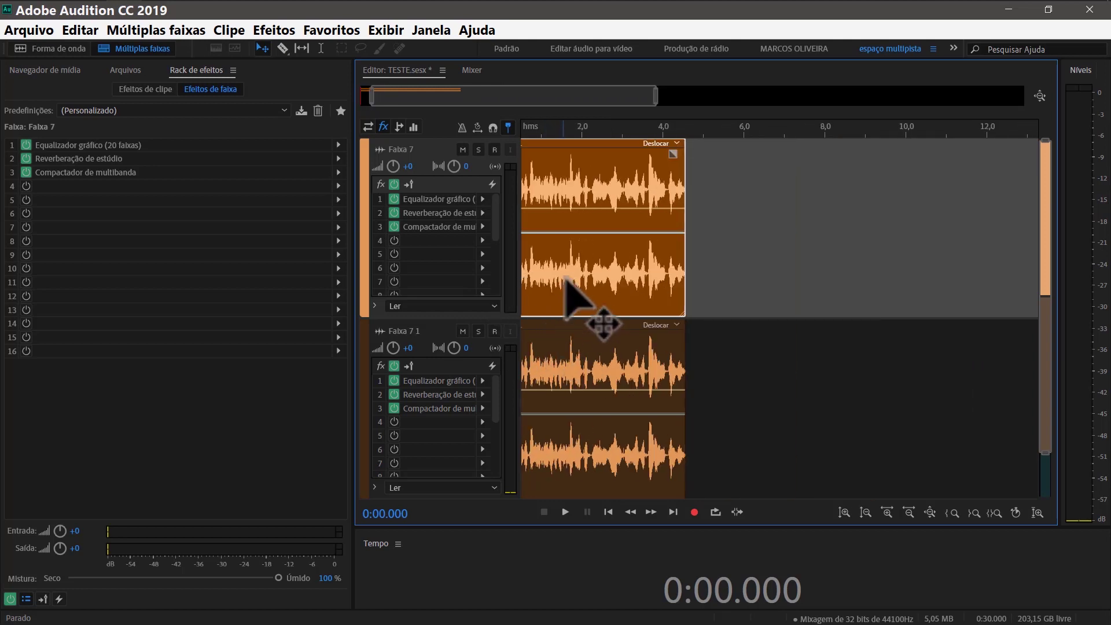
# - Delete the voz 01 clips from Faixa 7 1 and Faixa 7, and make the tracks tall enough to show their effects
pyautogui.scroll(-5, 570, 287)
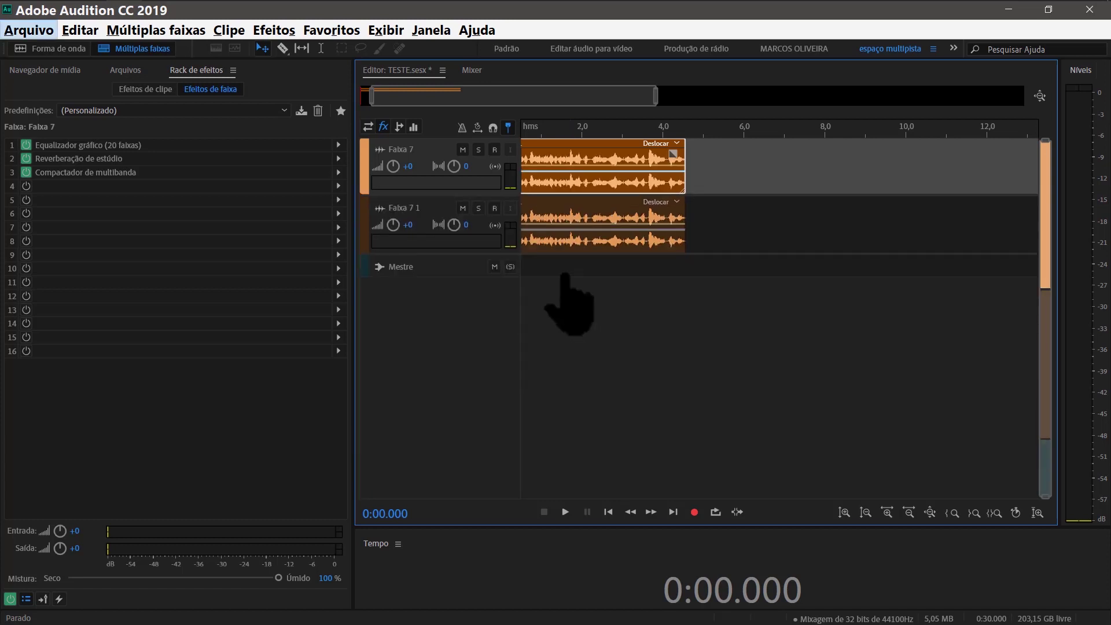
pyautogui.click(576, 215)
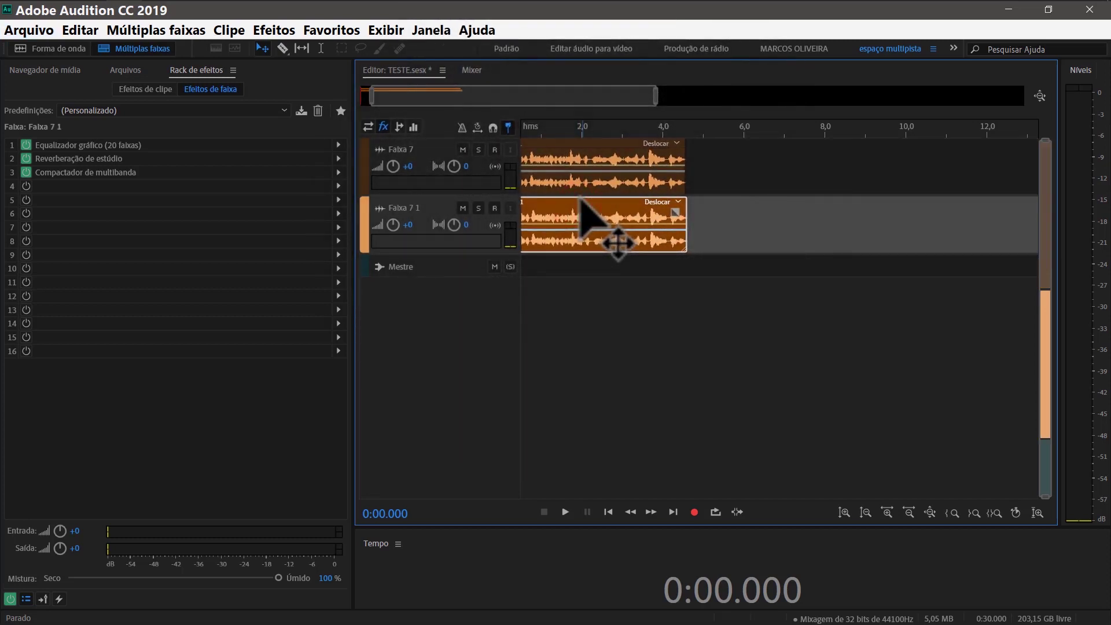
pyautogui.press('Delete')
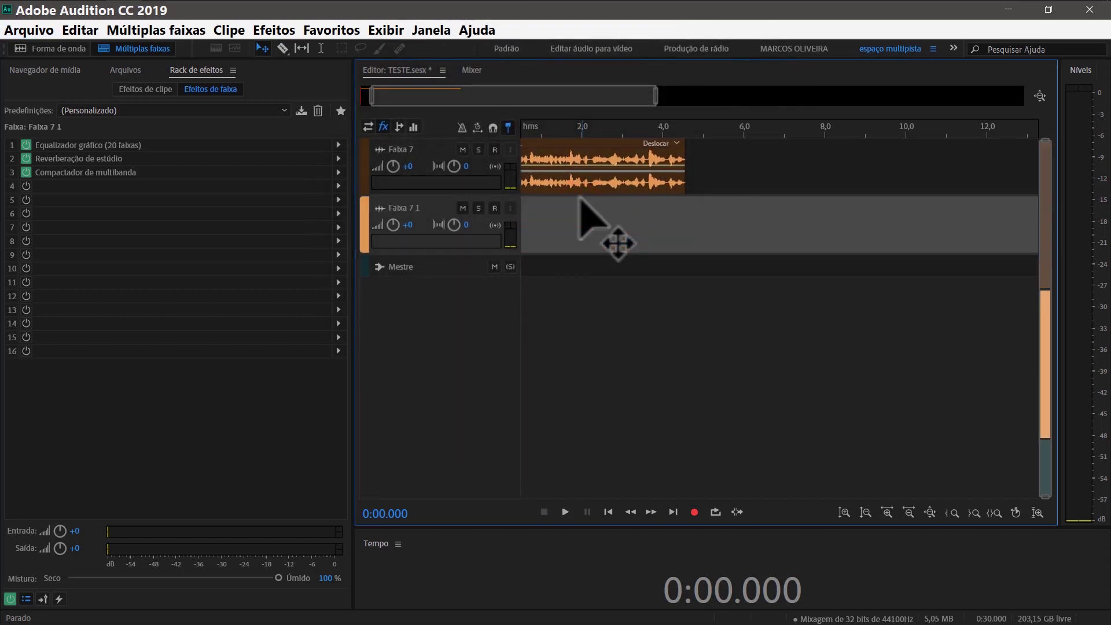
pyautogui.click(554, 145)
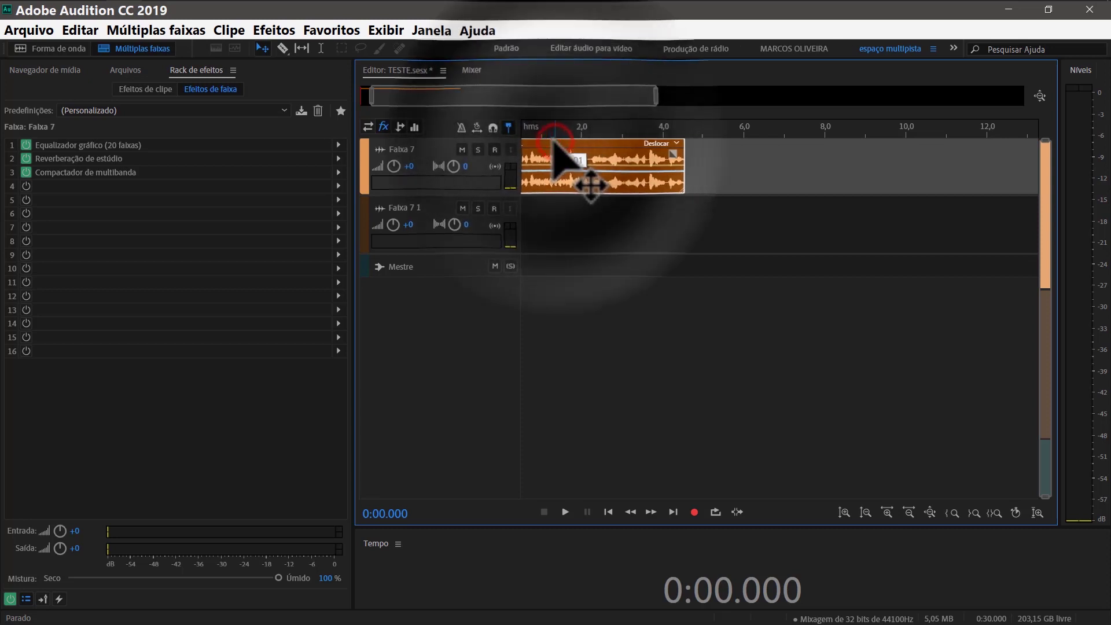
pyautogui.press('Delete')
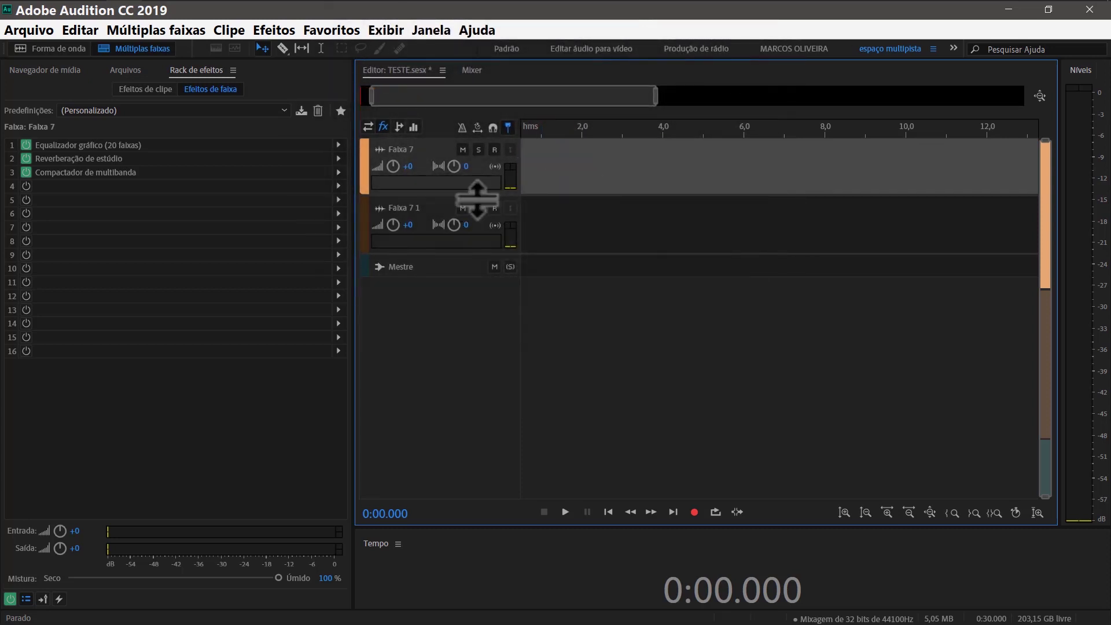
pyautogui.moveTo(449, 278); pyautogui.dragTo(460, 334)
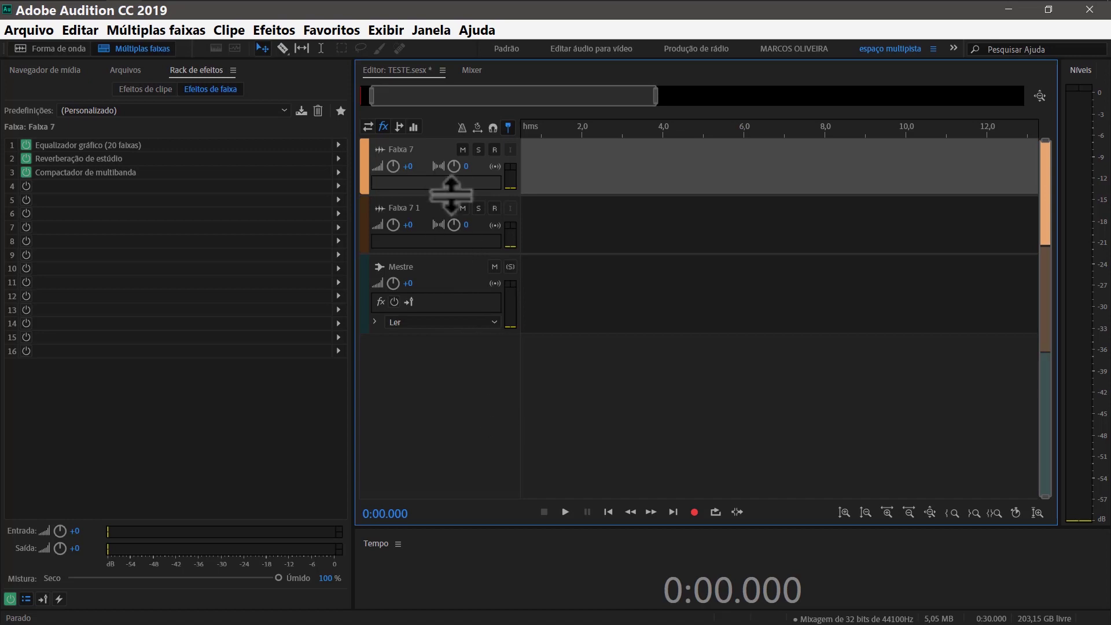
pyautogui.moveTo(445, 195); pyautogui.dragTo(455, 254)
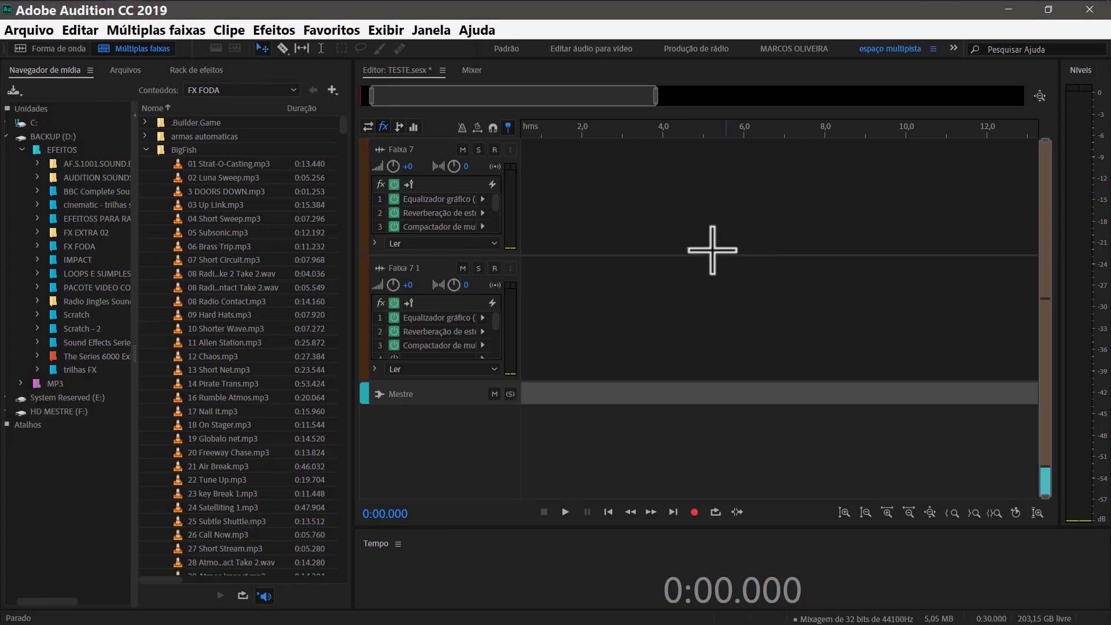
# - Export the multitrack session as a template named "ALUNOS YOUTUBE", with markers and other metadata included
pyautogui.click(27, 31)
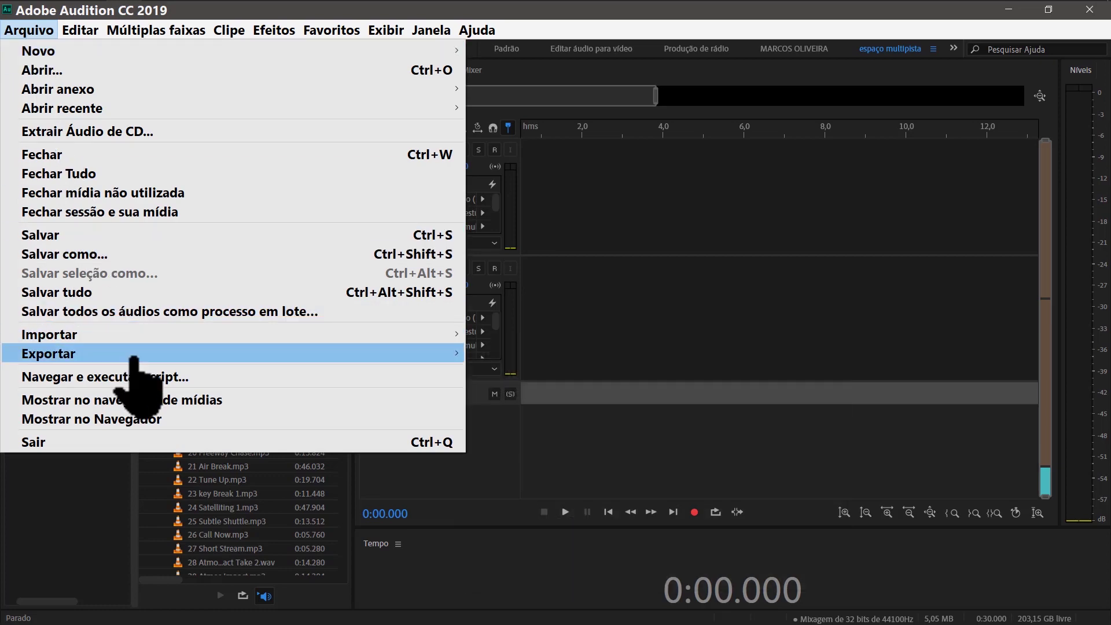
pyautogui.moveTo(134, 359)
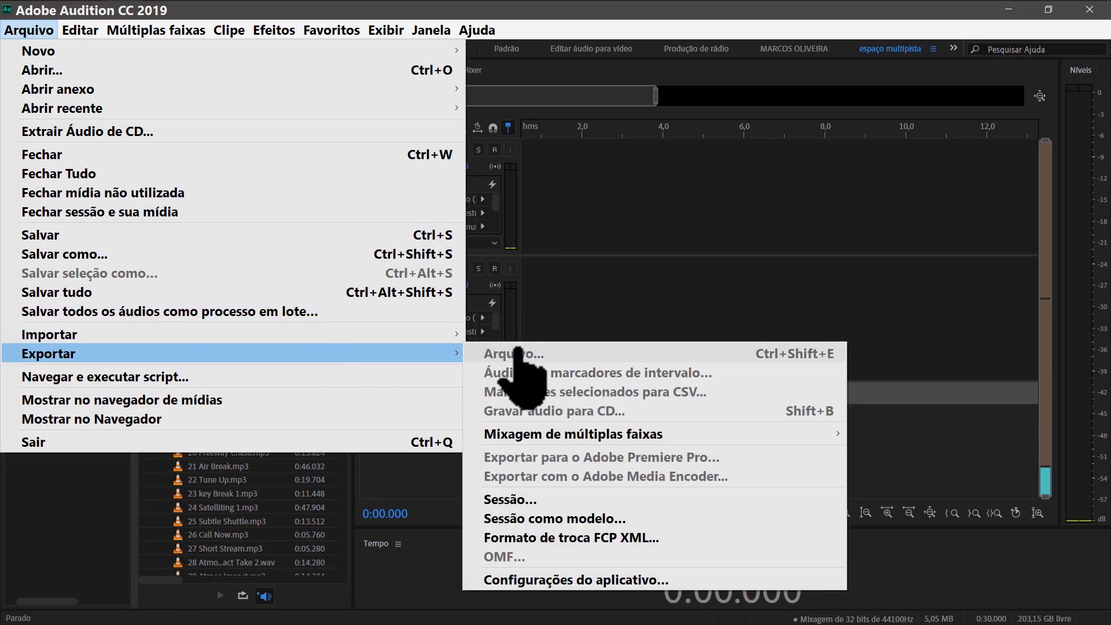
pyautogui.click(667, 519)
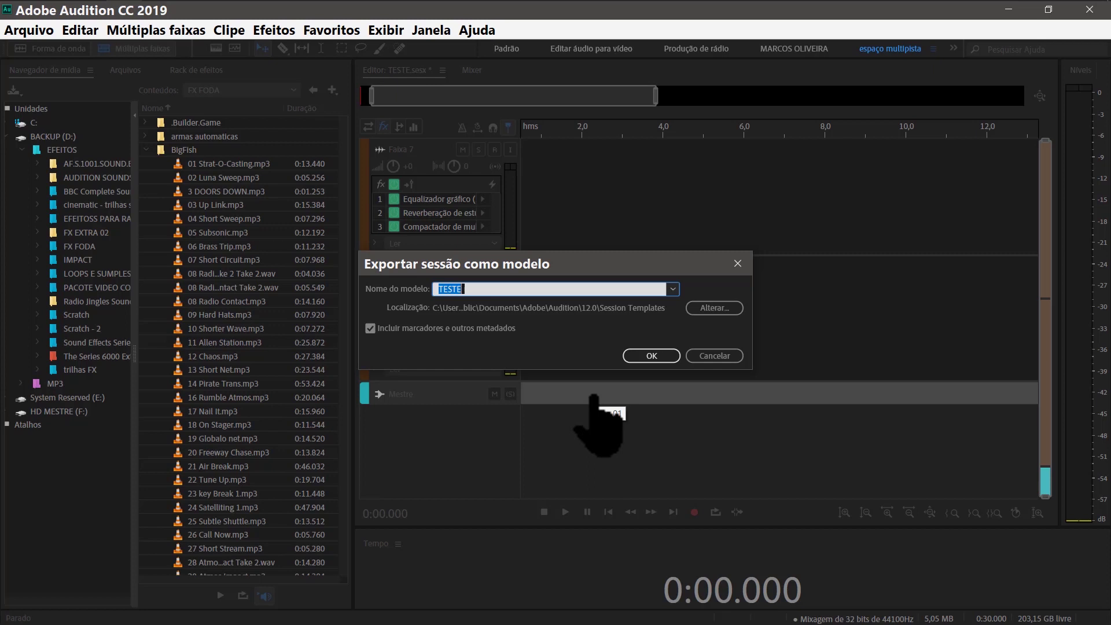
pyautogui.write('ALUNOS YOUTUBE')
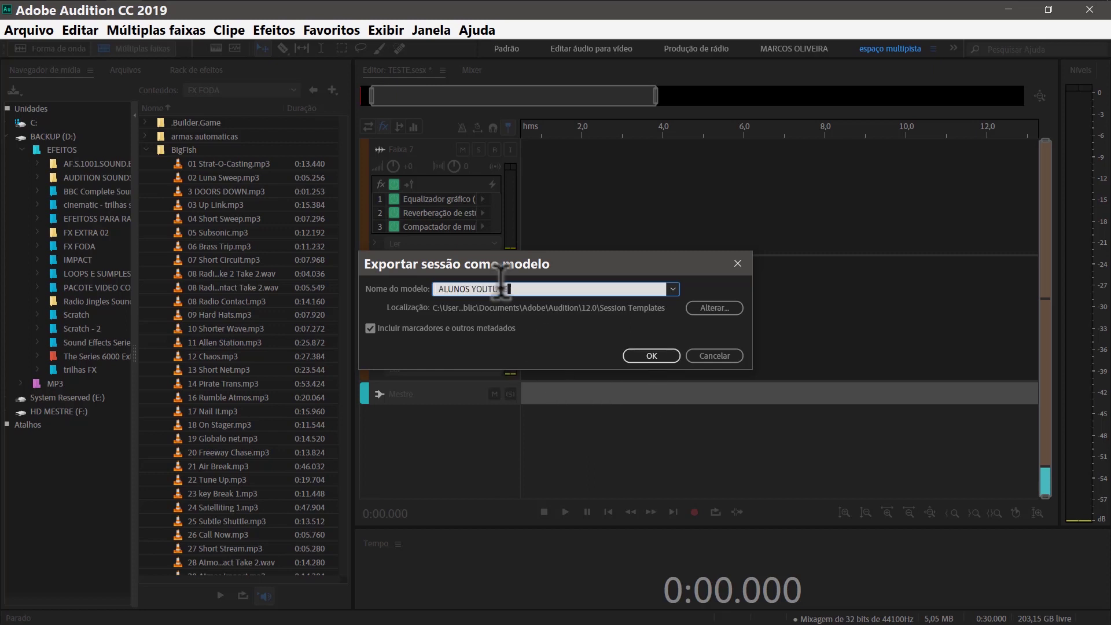
pyautogui.click(646, 355)
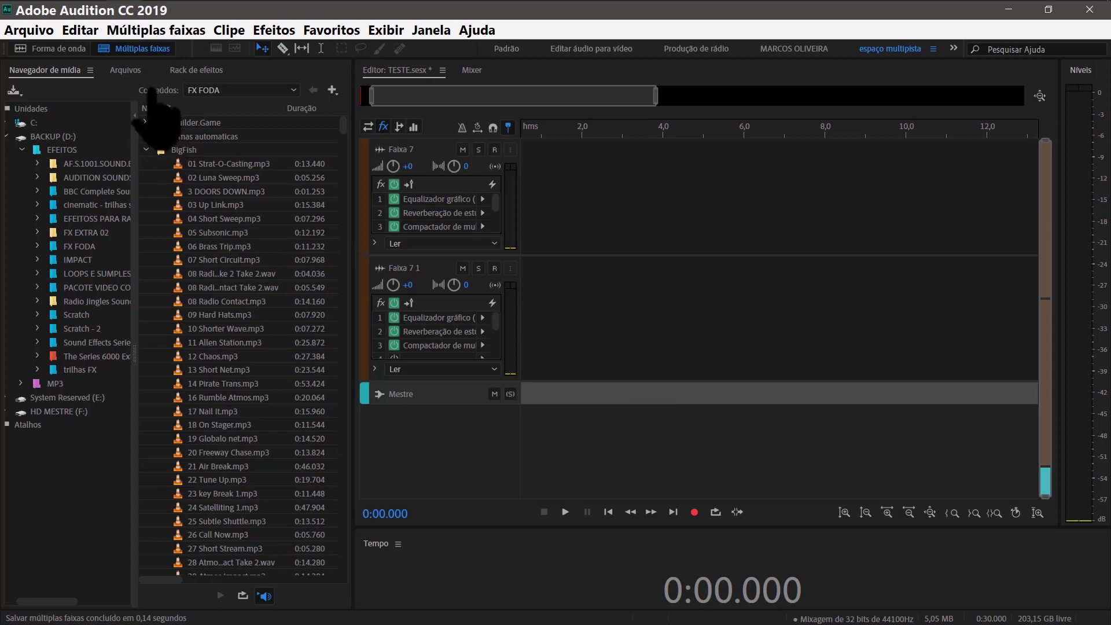
# - Start a new multitrack session and choose LOCUTOR E SPOTS as its template
pyautogui.click(32, 32)
pyautogui.moveTo(37, 53)
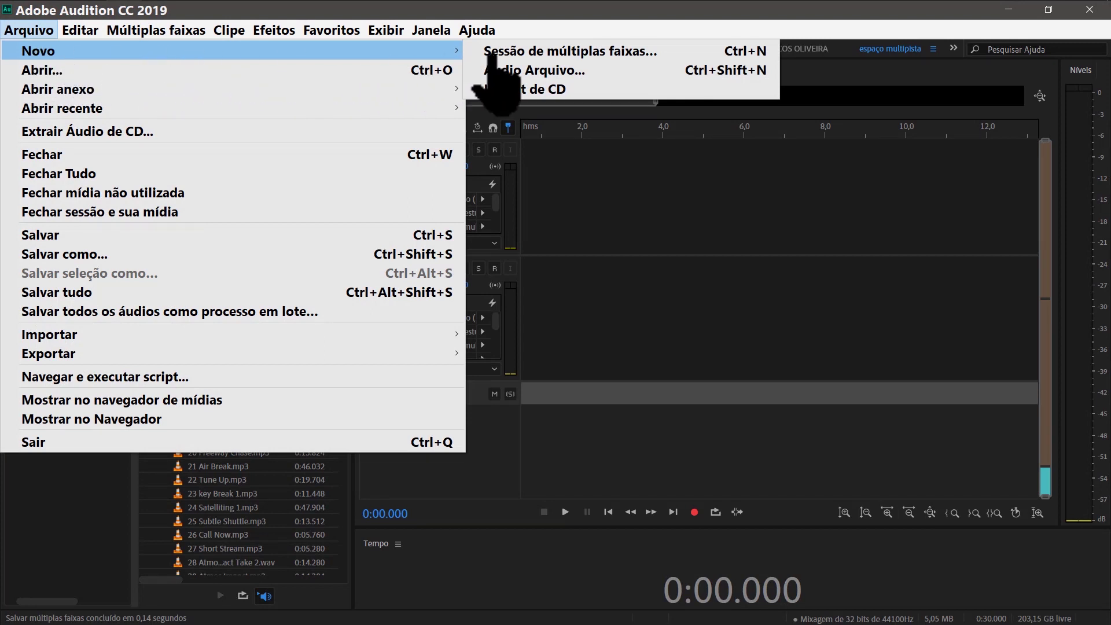
pyautogui.click(564, 55)
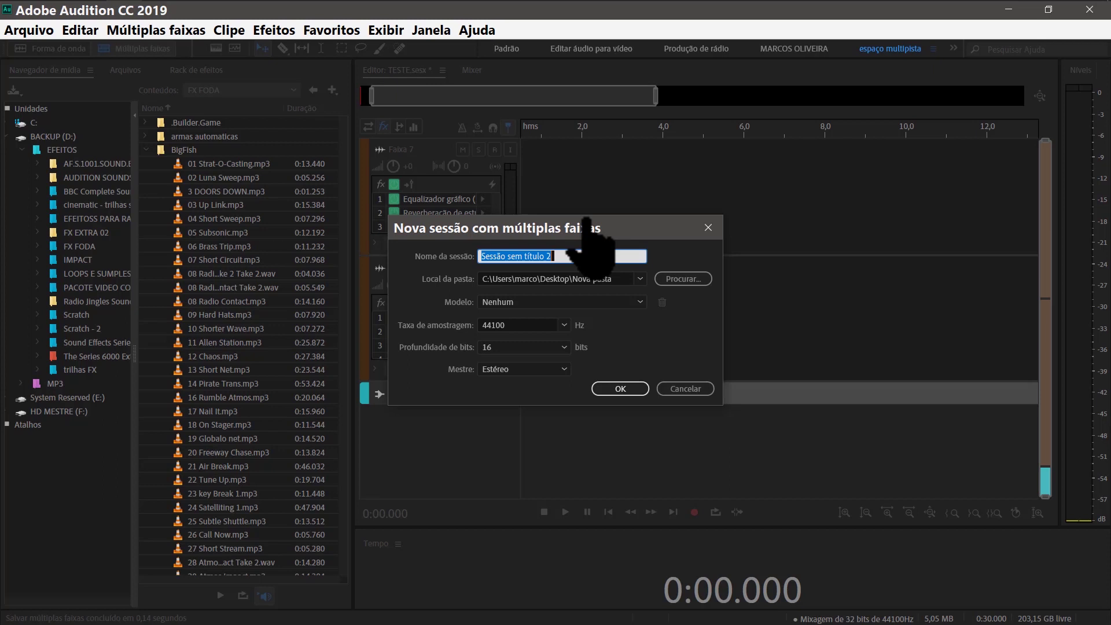
pyautogui.press('Tab')
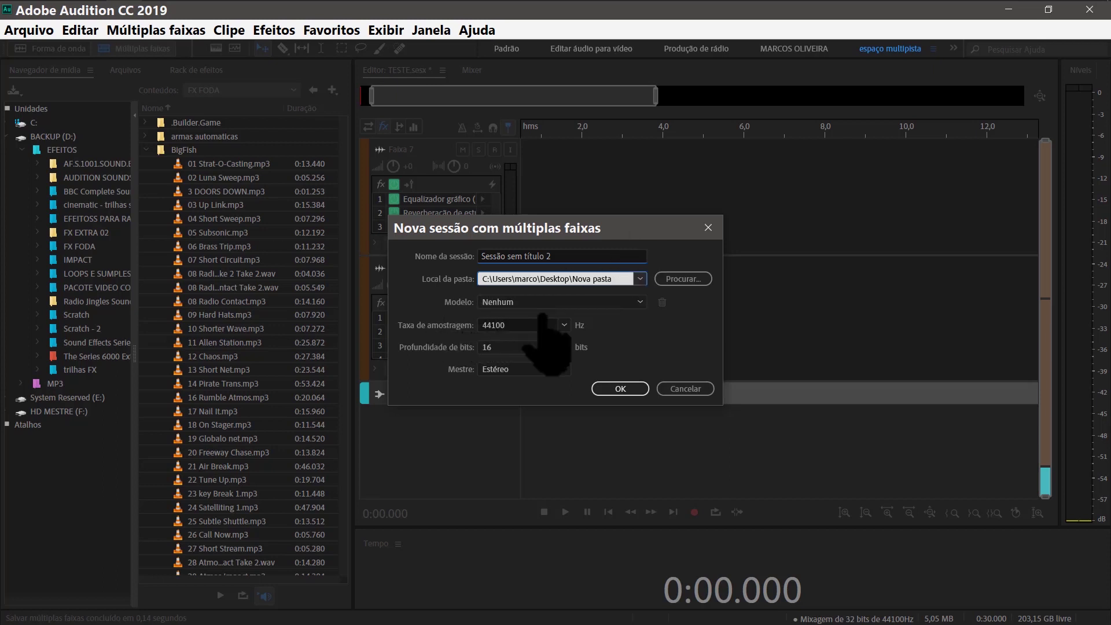
pyautogui.click(639, 302)
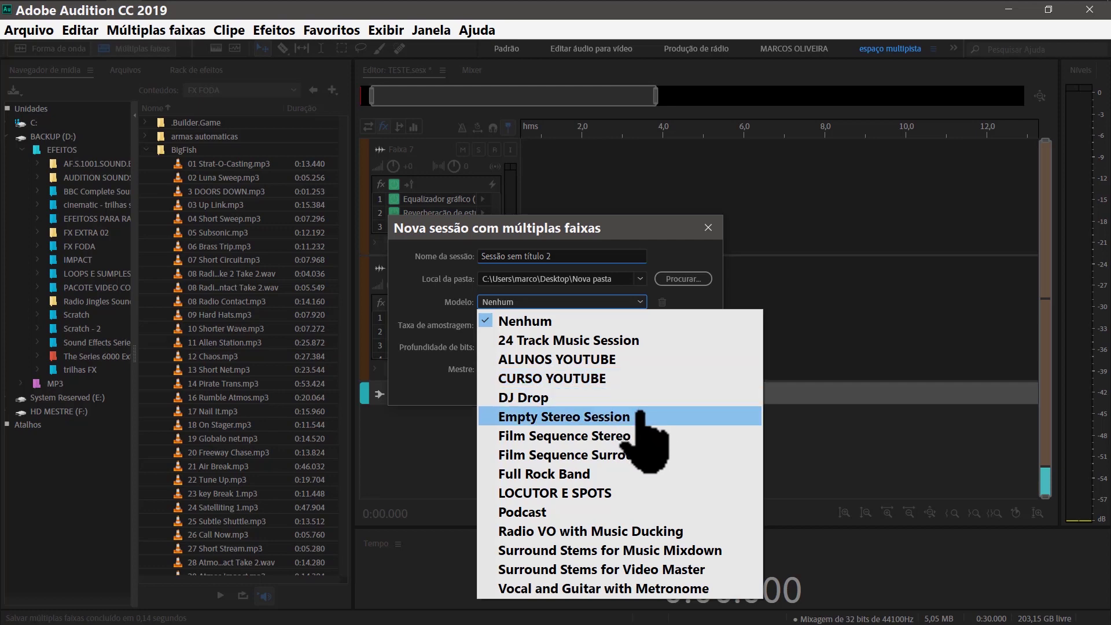
pyautogui.click(627, 493)
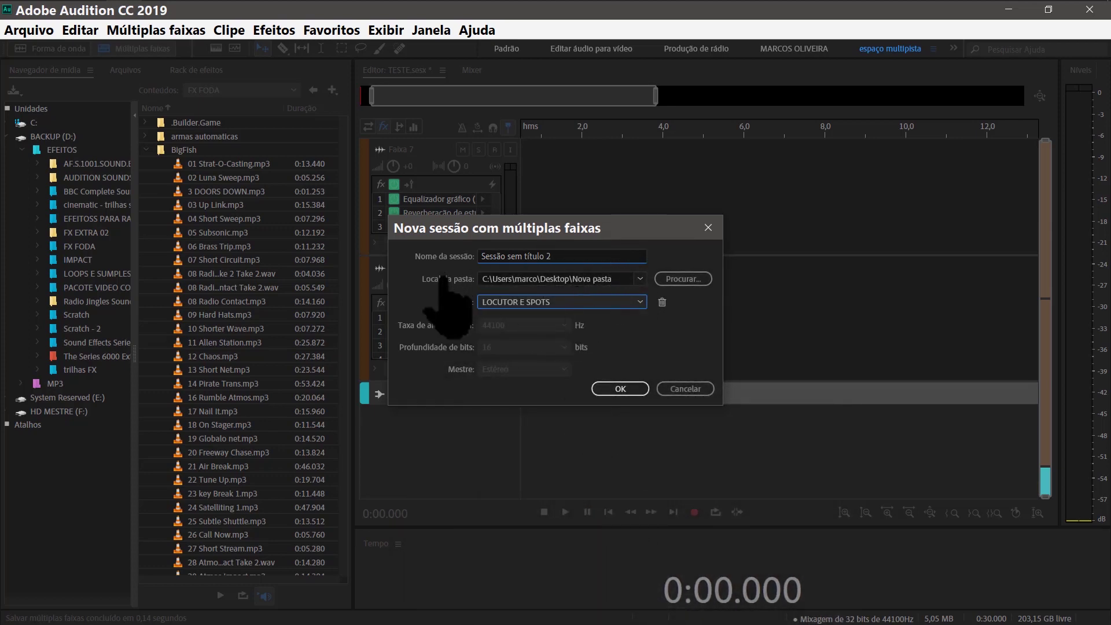
# - Set the new session's destination folder to Nova pasta on the desktop (Área de Trabalho)
pyautogui.click(562, 256)
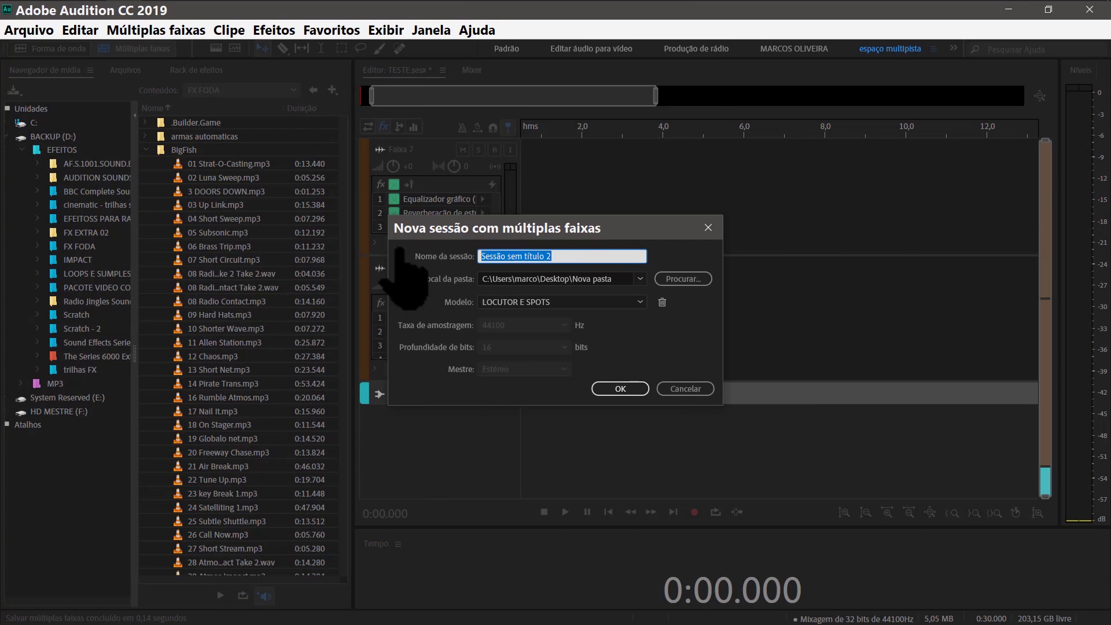
pyautogui.click(691, 277)
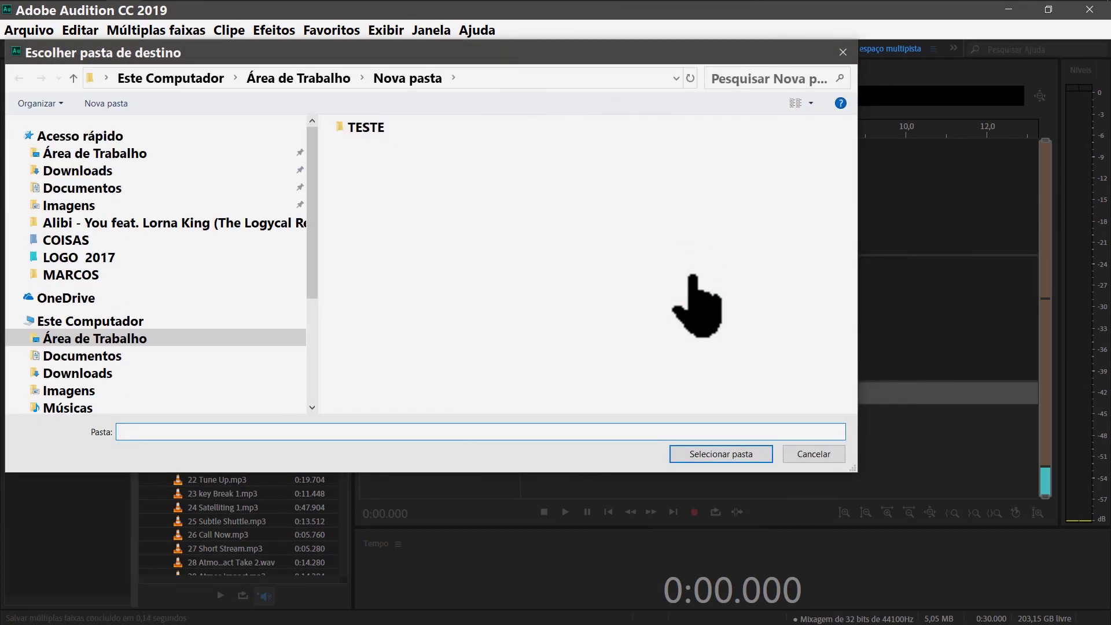
pyautogui.click(164, 155)
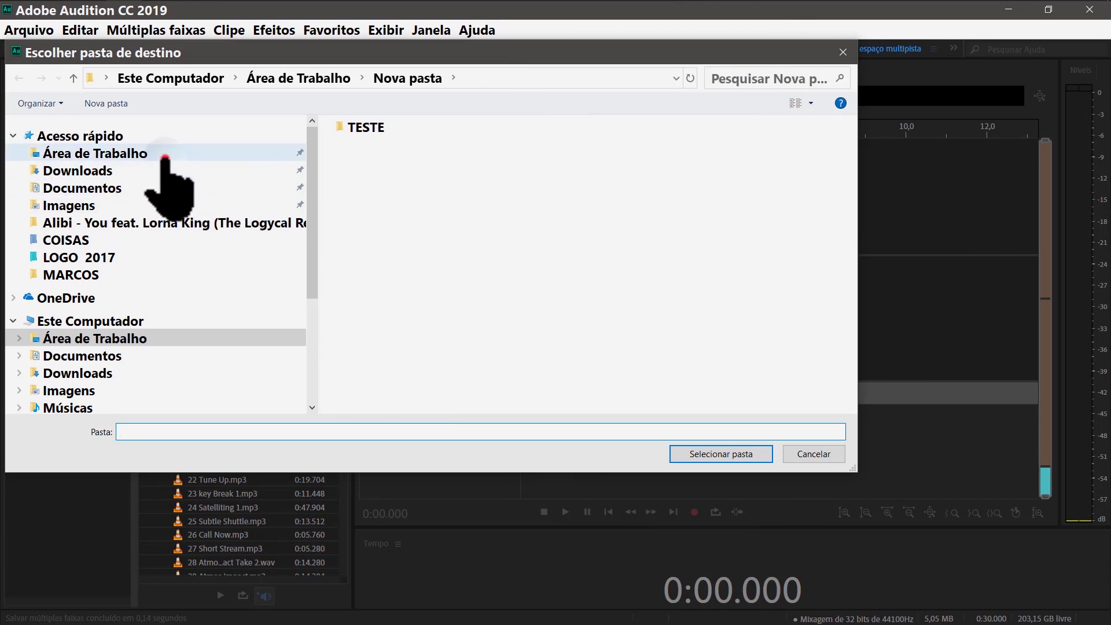
pyautogui.doubleClick(382, 142)
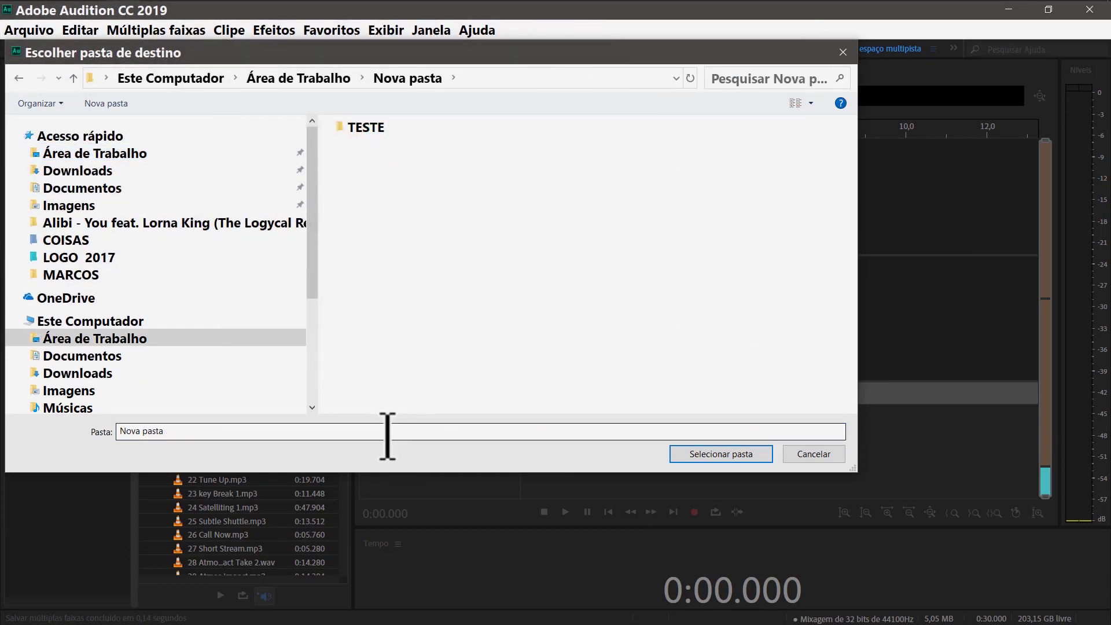
pyautogui.moveTo(379, 435); pyautogui.dragTo(116, 431)
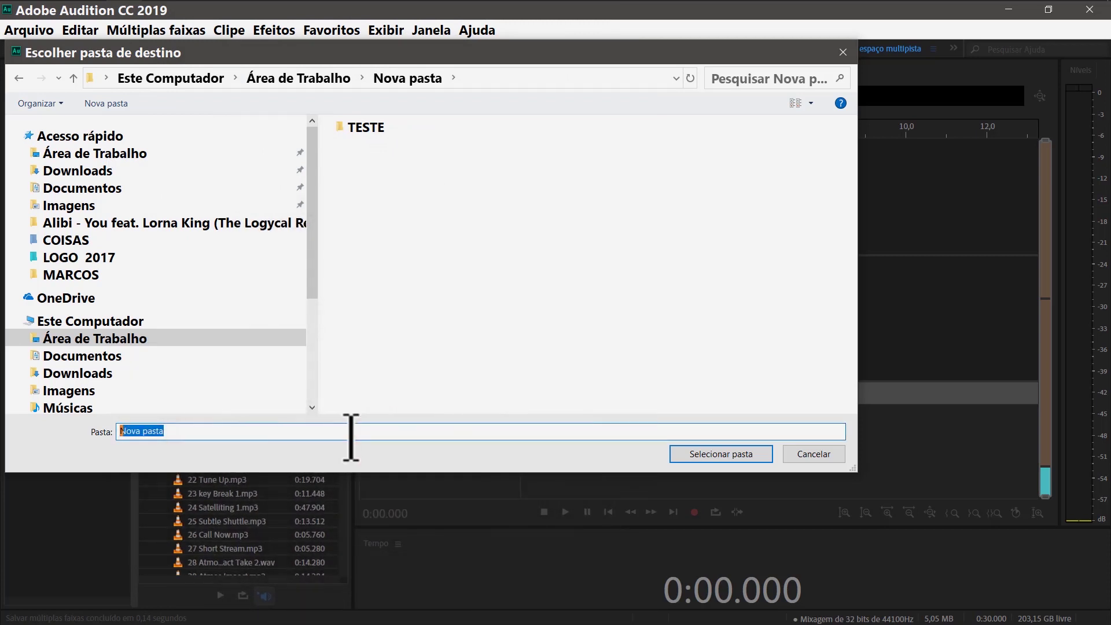
pyautogui.click(694, 451)
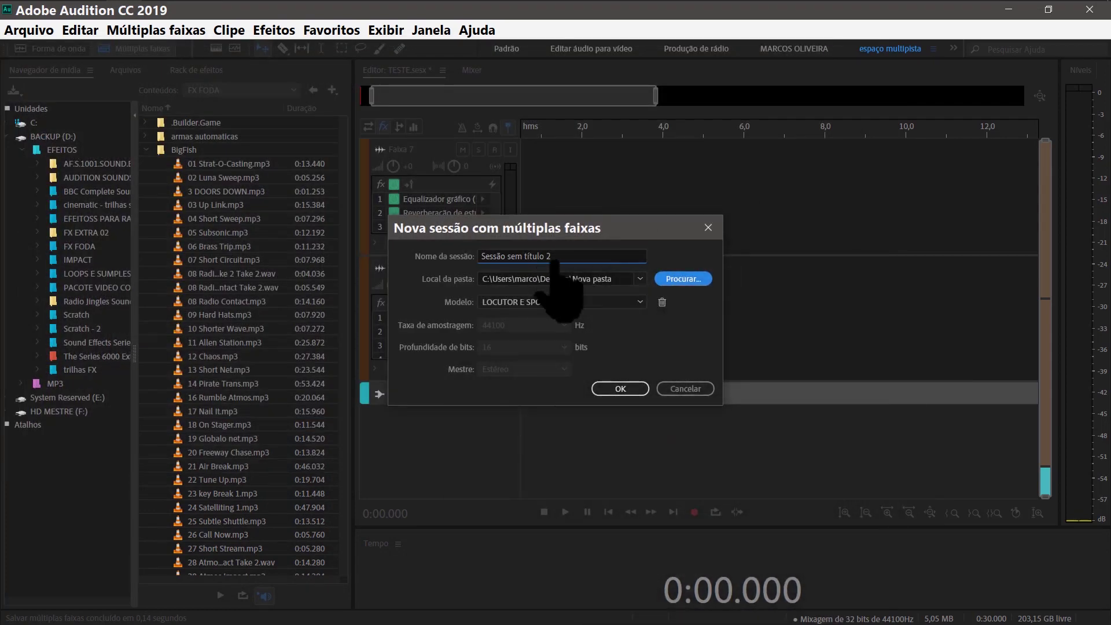
# - Name the session "AAAAAAAAAAAA" and create it
pyautogui.click(567, 254)
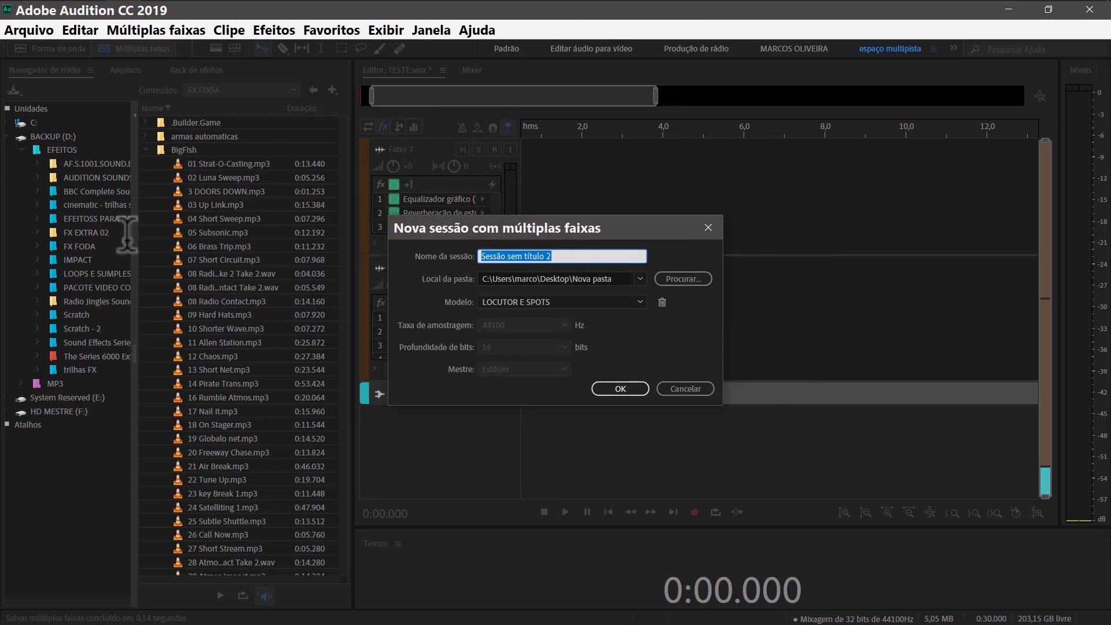
pyautogui.write('AAAAAAA')
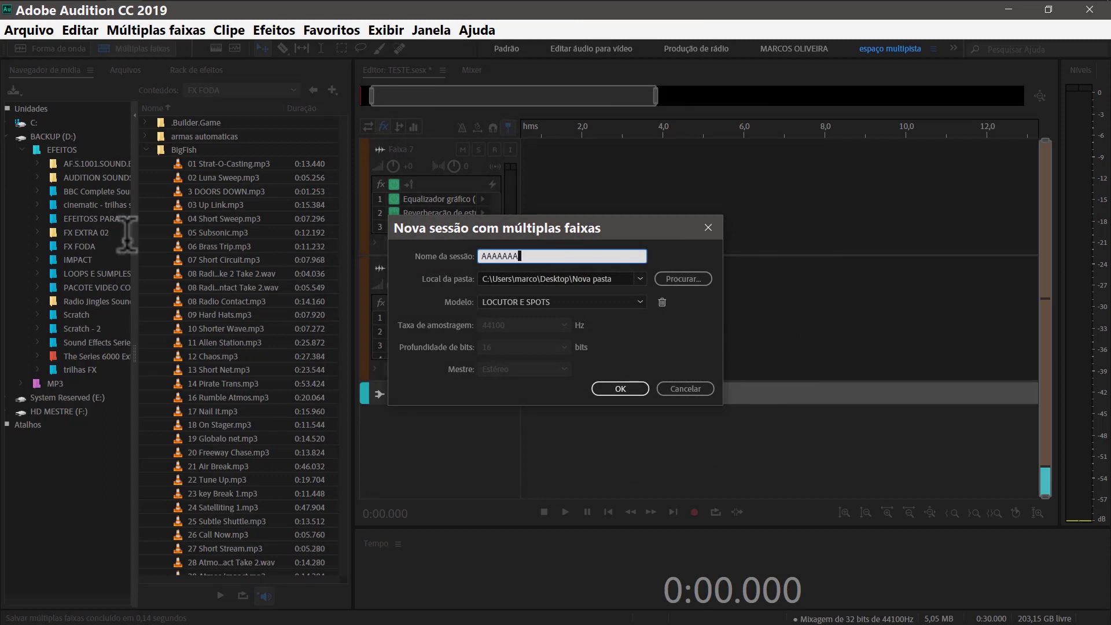
pyautogui.write('AAAAA')
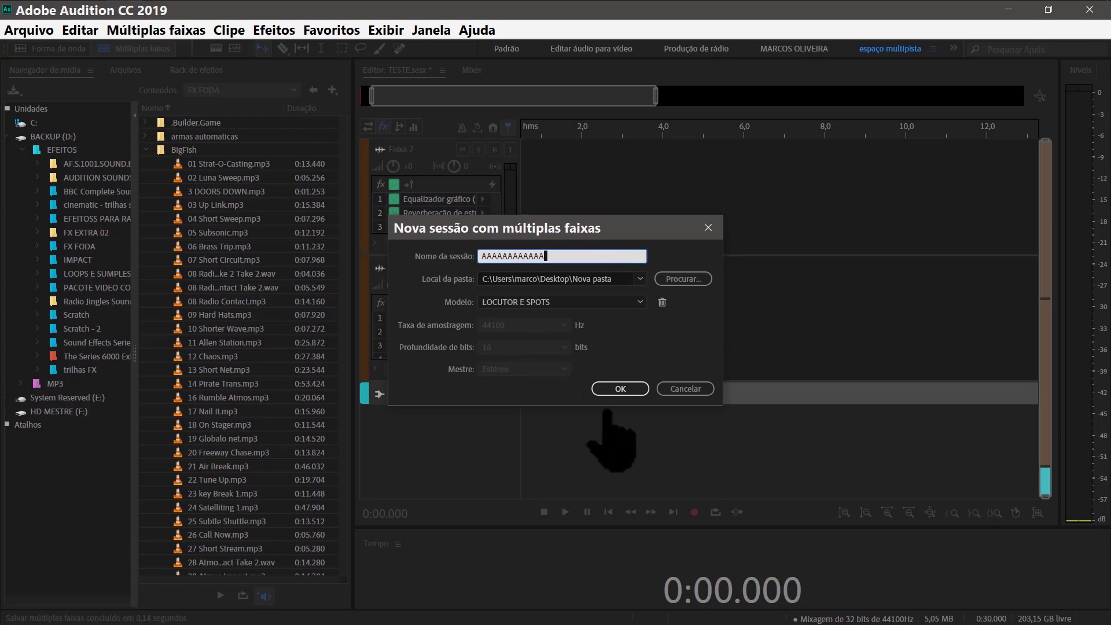
pyautogui.click(617, 388)
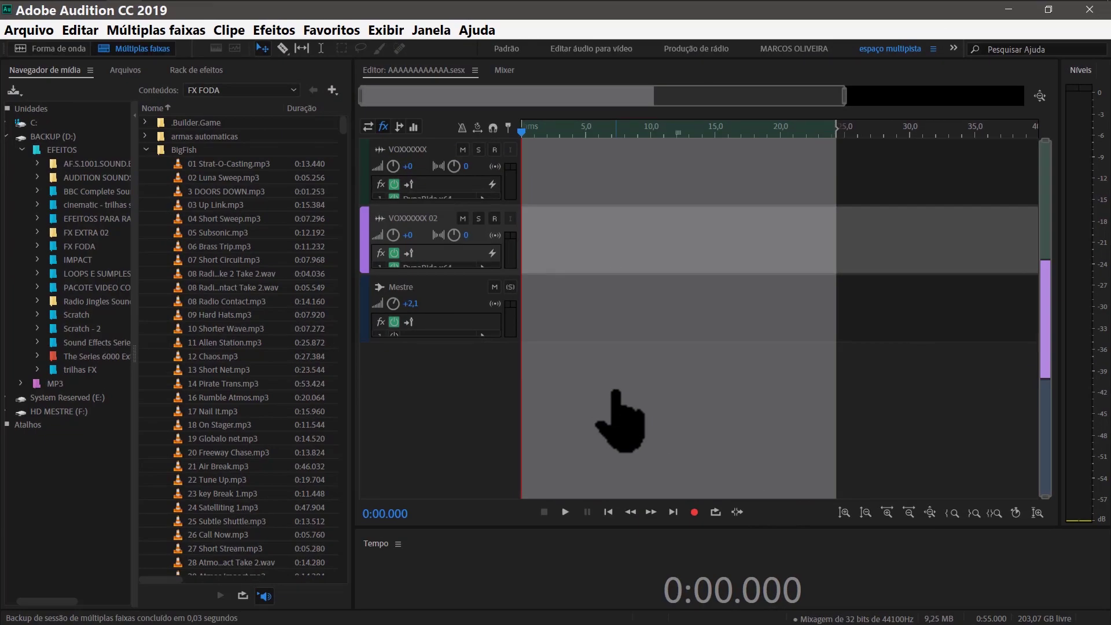
# - Enlarge the two vocal tracks to expose their effects, and open the DynaRide x64 effect of track VOXXXXXX for inspection
pyautogui.click(456, 206)
pyautogui.moveTo(456, 206); pyautogui.dragTo(492, 226)
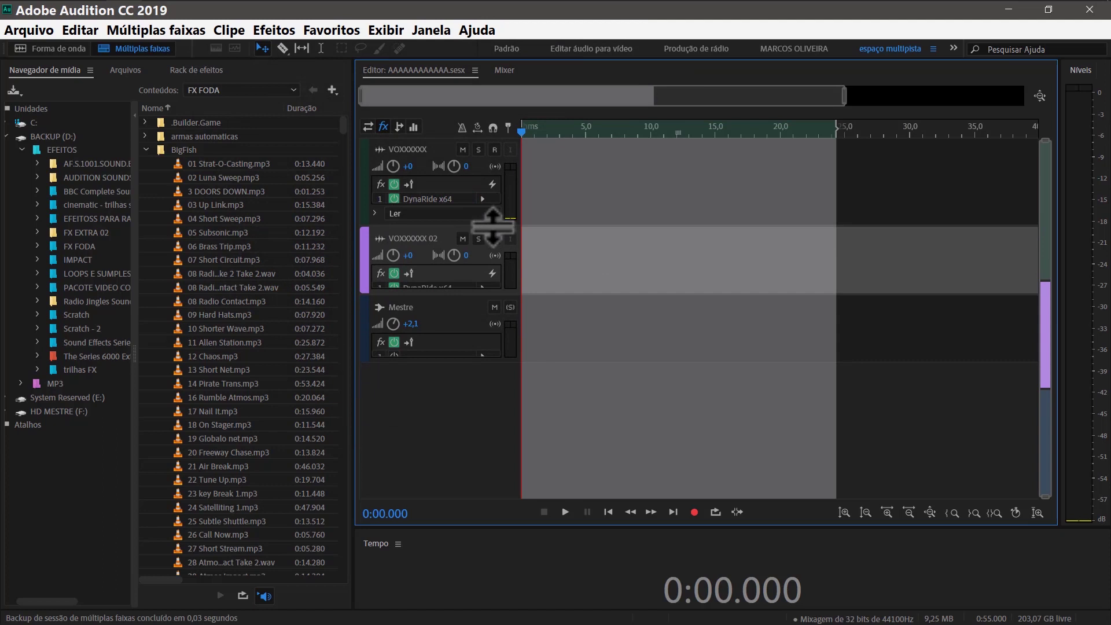
pyautogui.moveTo(454, 297); pyautogui.dragTo(454, 377)
pyautogui.click(440, 197)
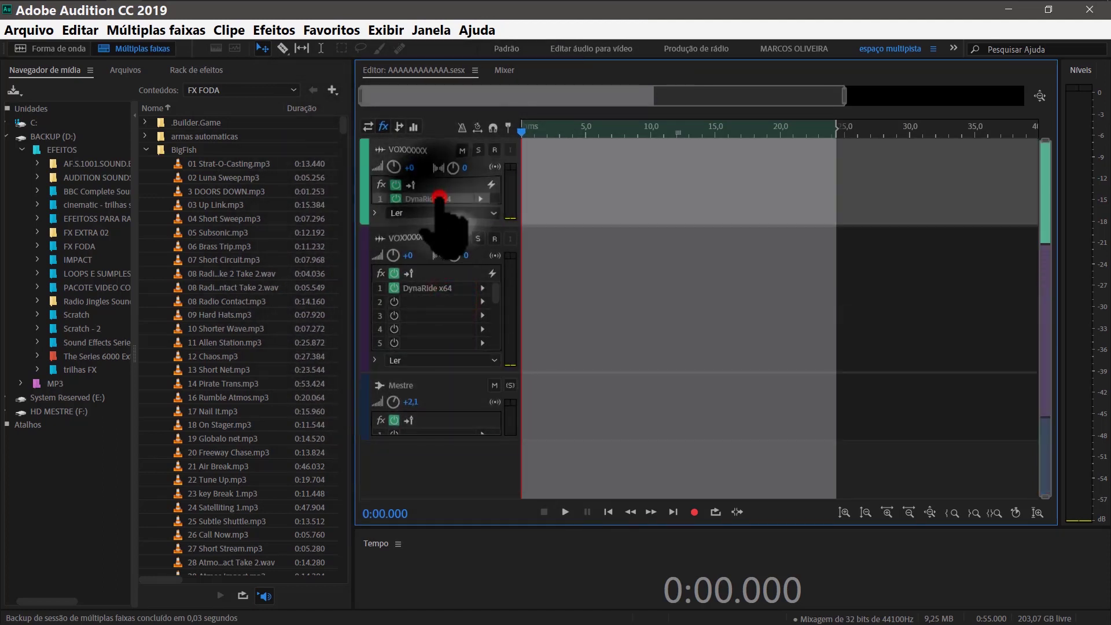
pyautogui.doubleClick(440, 199)
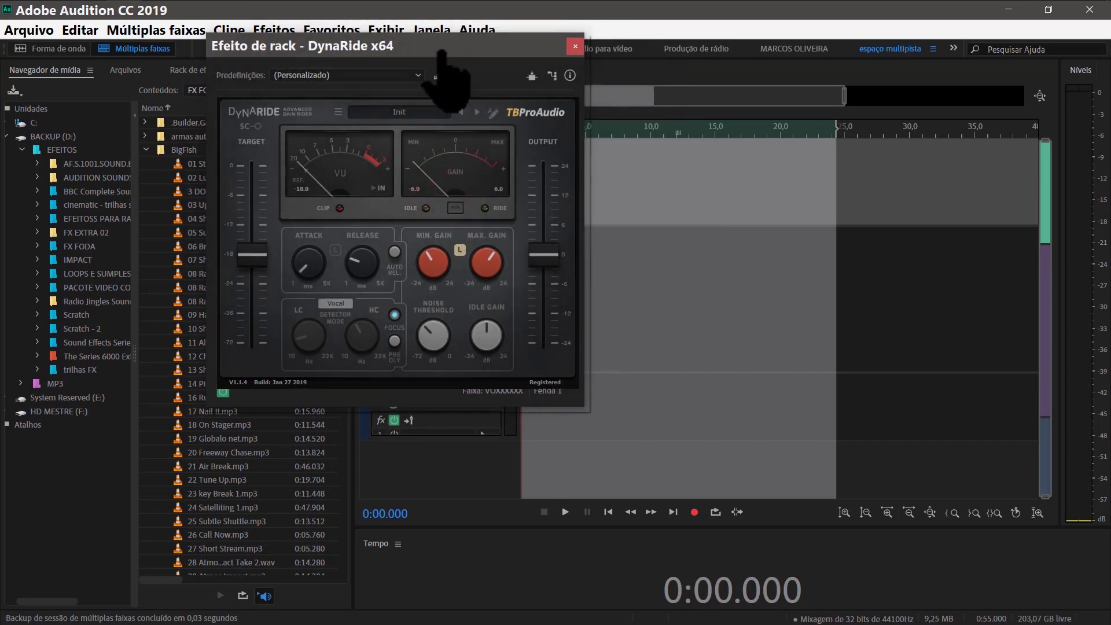
pyautogui.moveTo(441, 53); pyautogui.dragTo(591, 100)
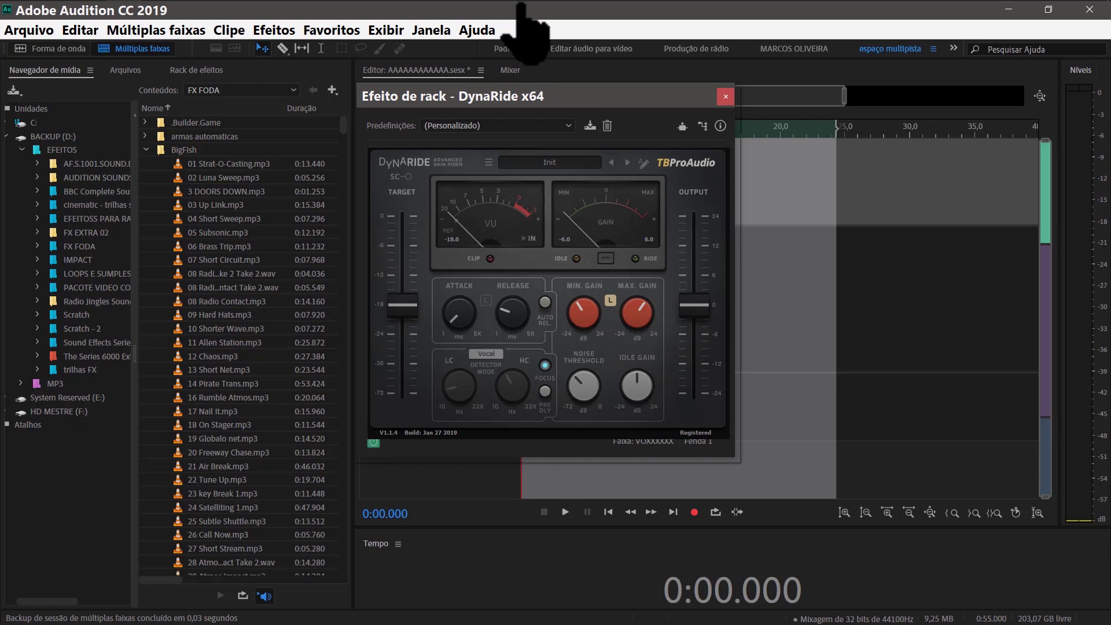
# - Close the DynaRide x64 effect, then select the Mestre track and enlarge it to expose its effects list
pyautogui.press('Escape')
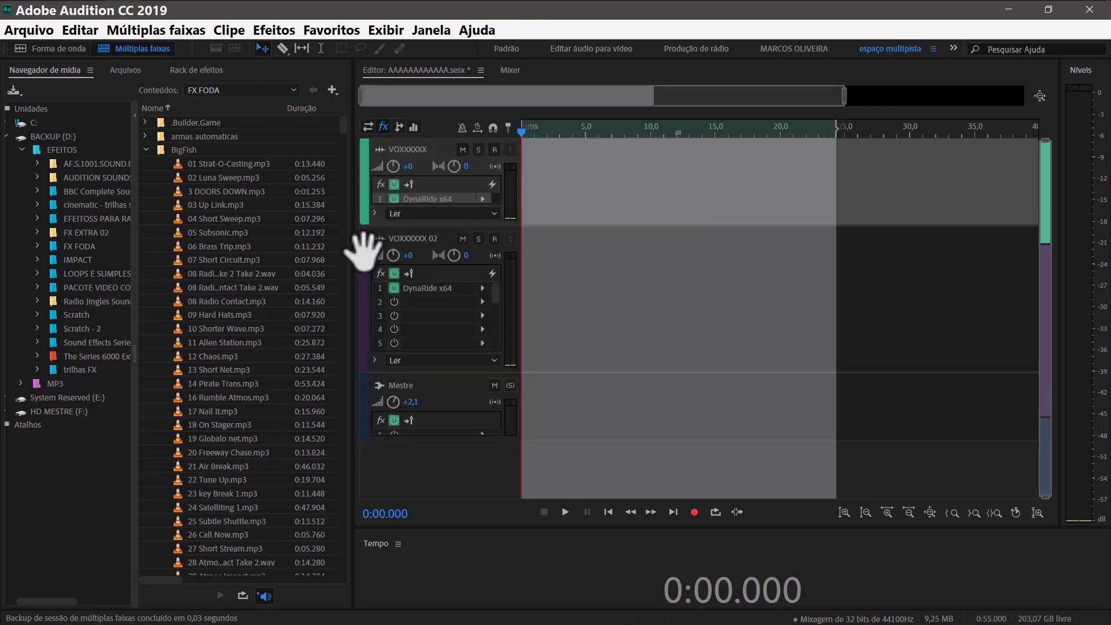
pyautogui.click(362, 248)
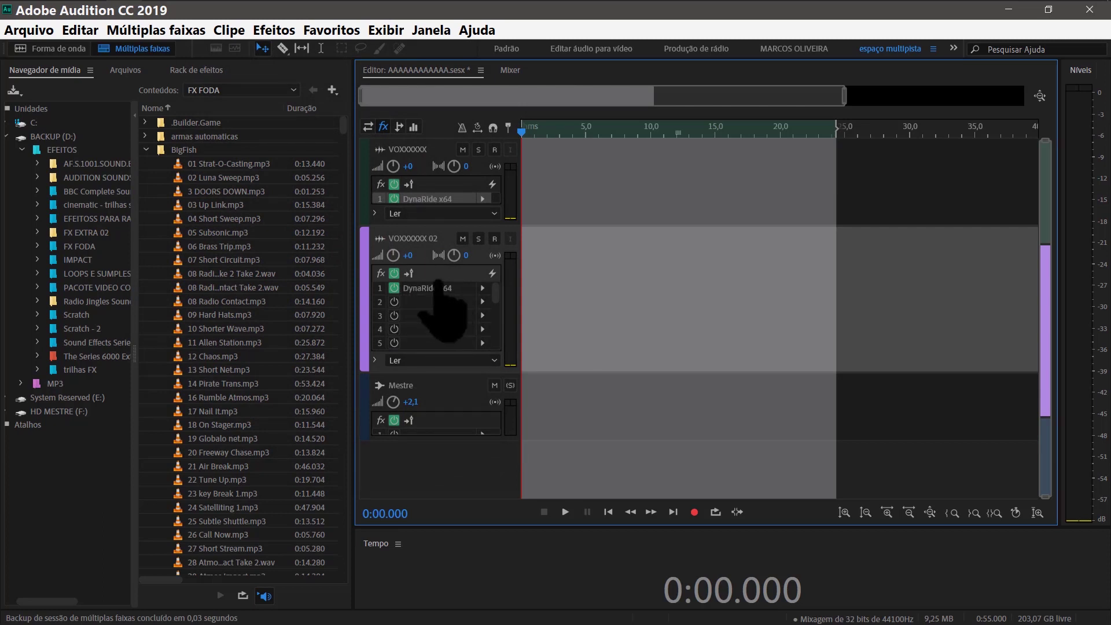
pyautogui.click(368, 412)
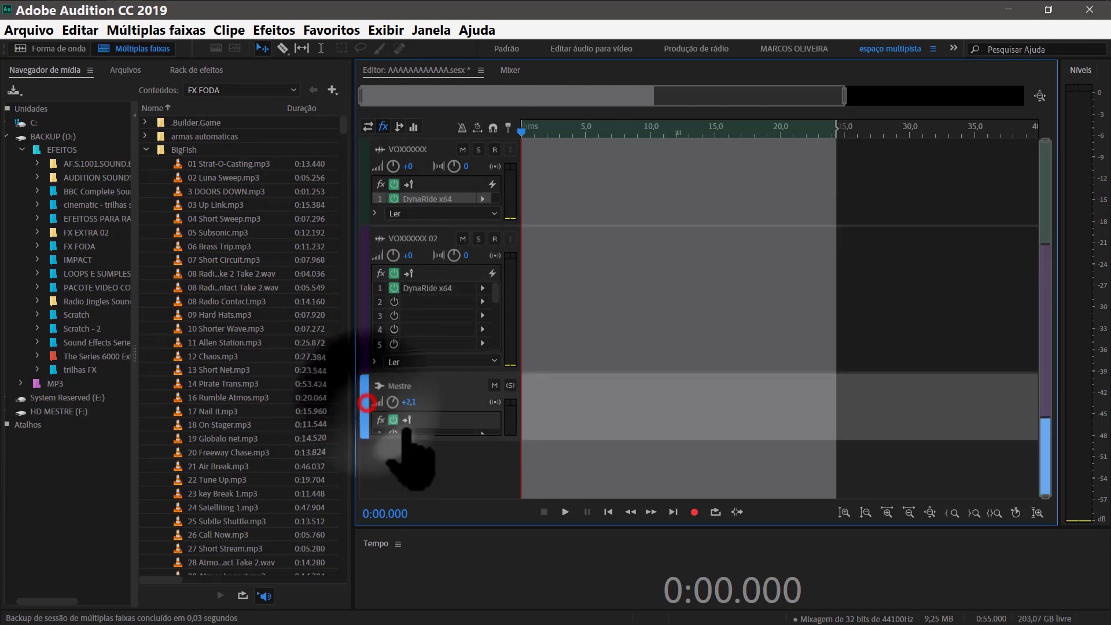
pyautogui.moveTo(420, 438); pyautogui.dragTo(434, 538)
pyautogui.scroll(-3, 448, 469)
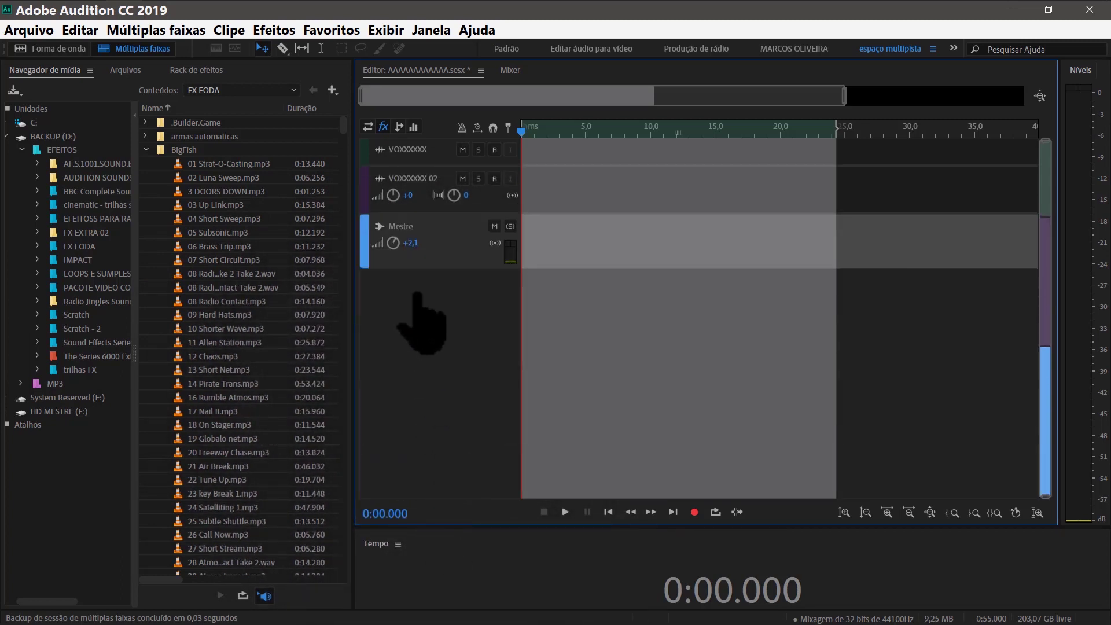
pyautogui.moveTo(425, 268); pyautogui.dragTo(465, 389)
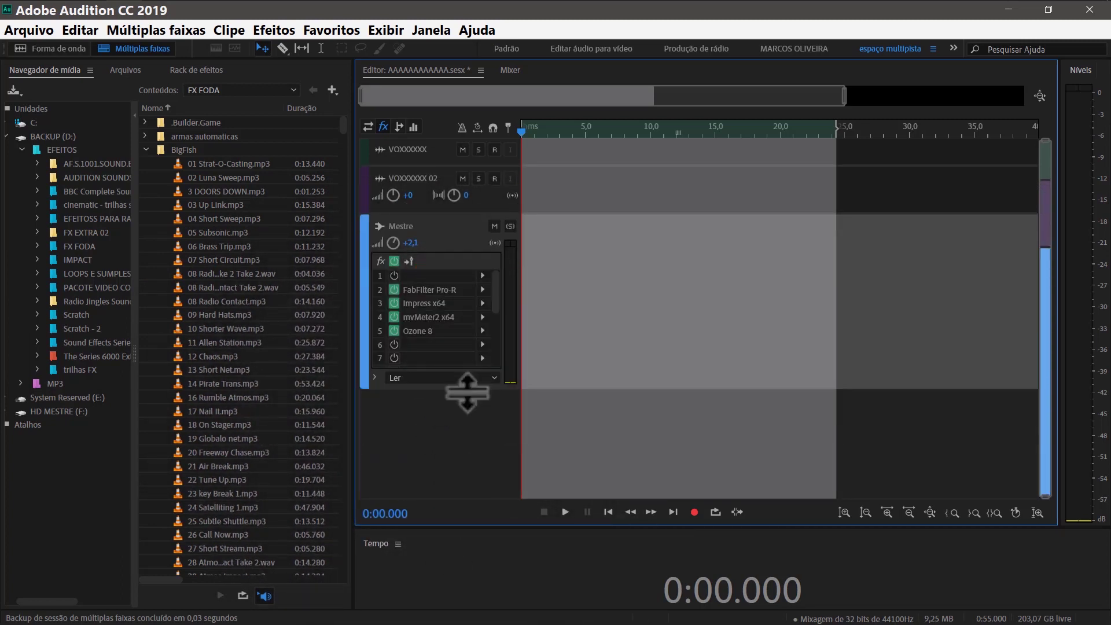
# - Inspect the vocal and Mestre channels in the Mixer and return to the AAAAAAAAAAAA session editor
pyautogui.click(509, 70)
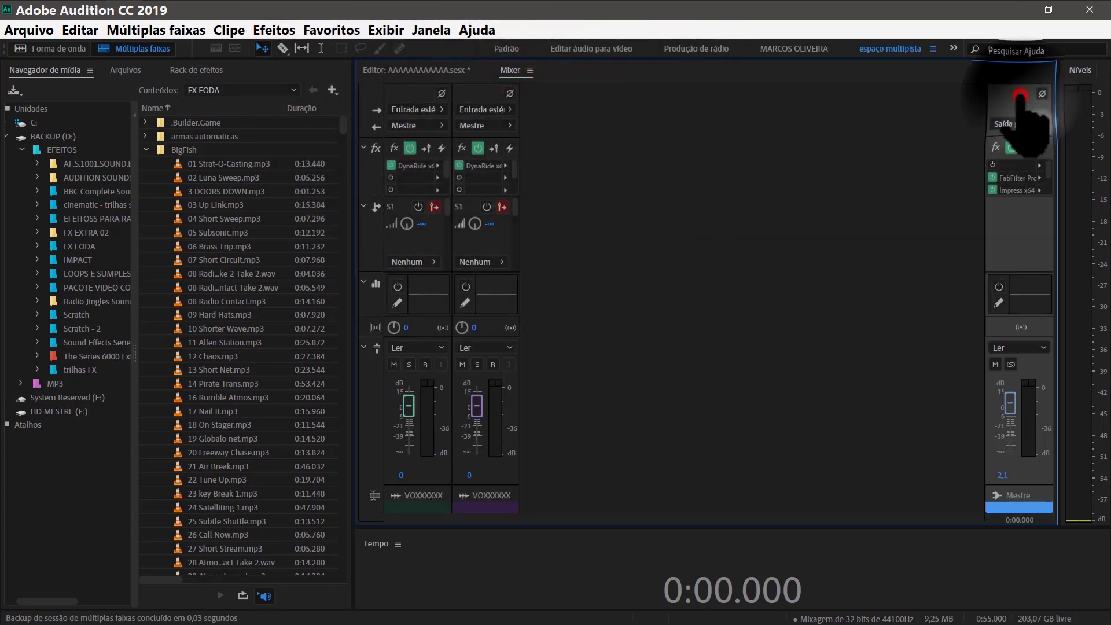
pyautogui.click(416, 70)
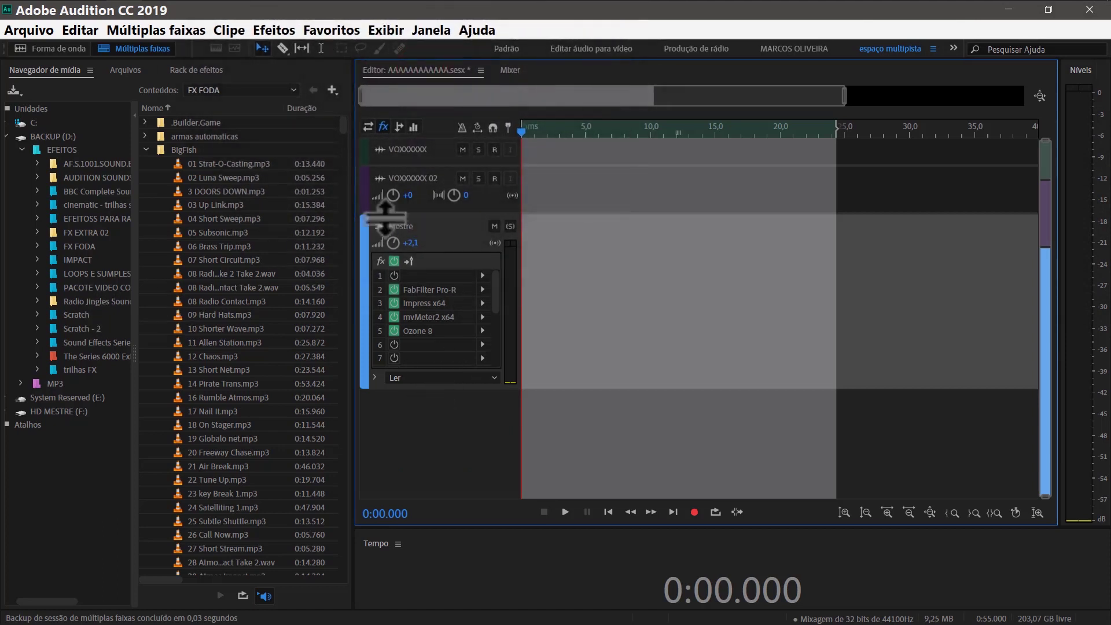
# - Show the list of open files and select the VOXXXXXX 02 track in the session
pyautogui.click(126, 70)
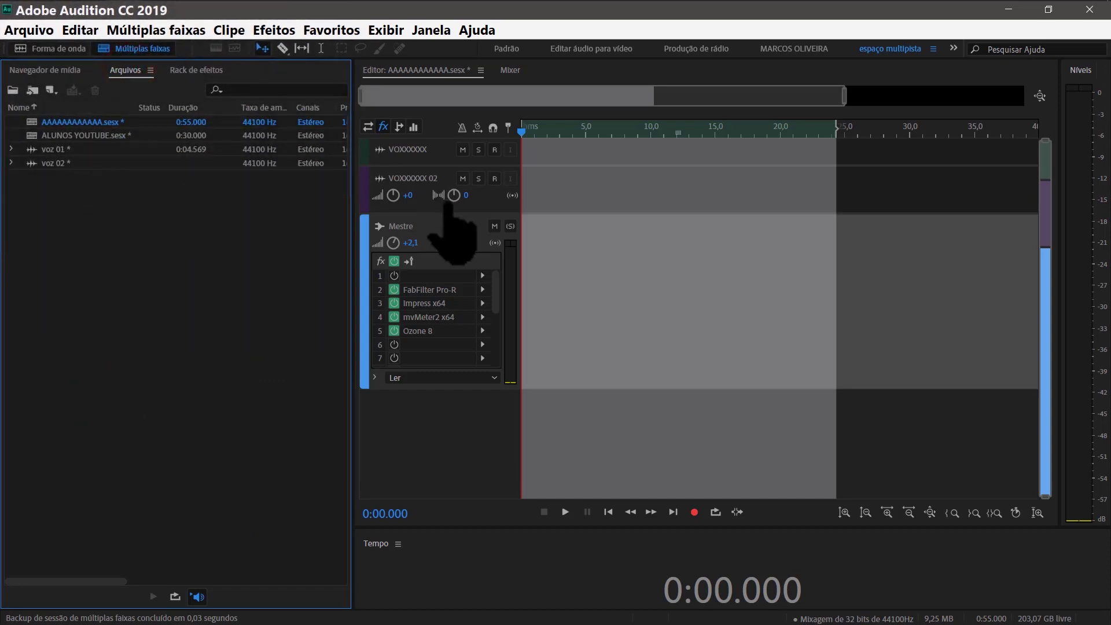
pyautogui.click(367, 186)
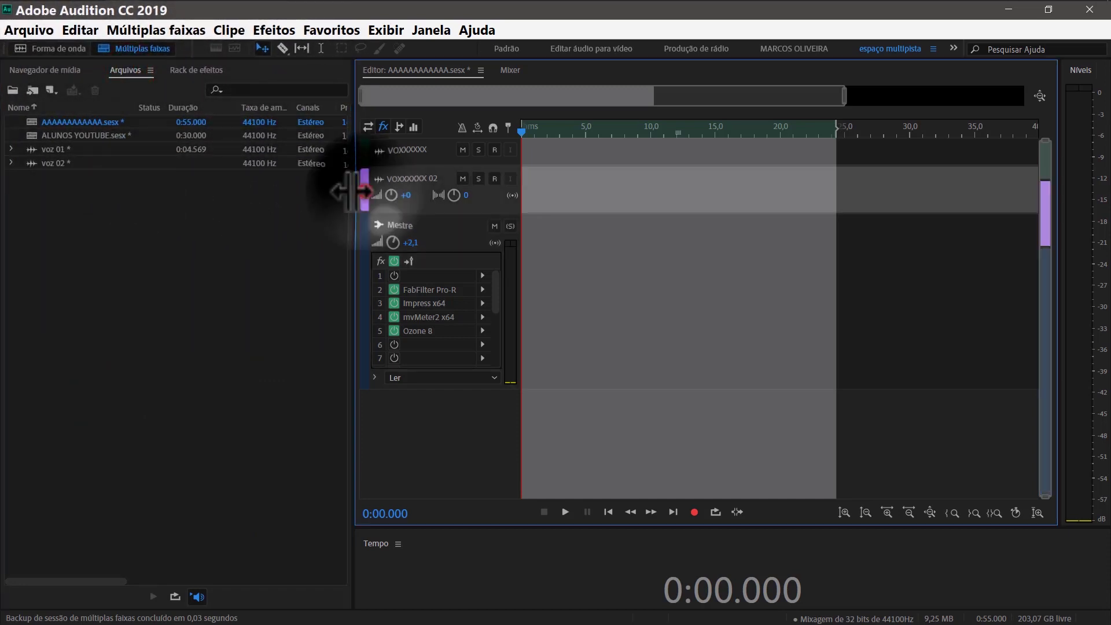